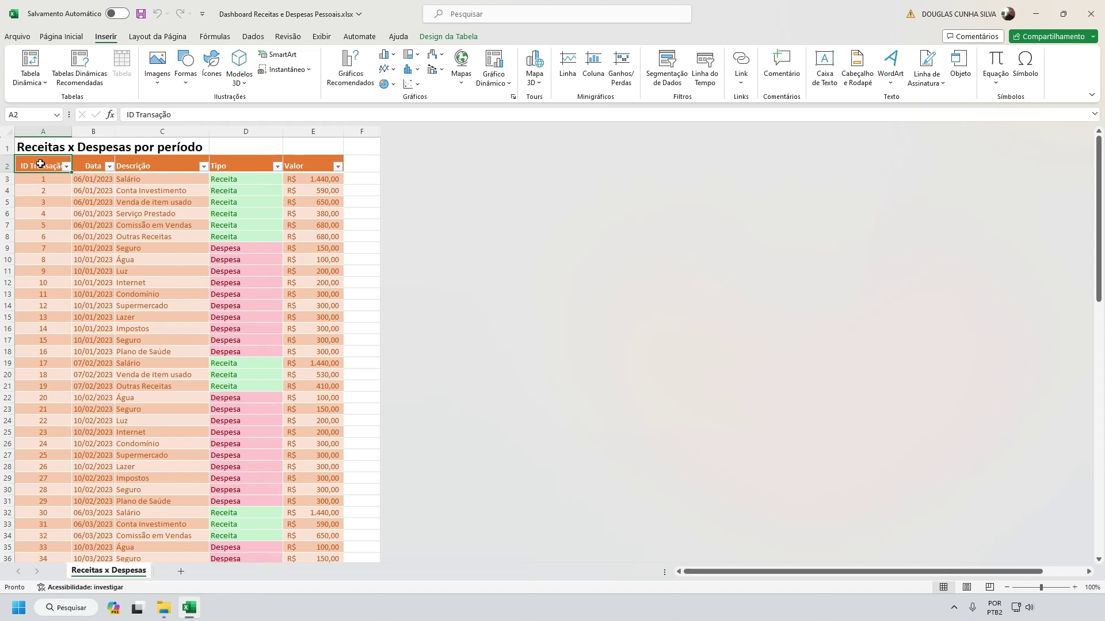
- Format the whole transactions range, from the ID Transação header to the last Valor row, as a table with a light orange style
left_click_drag(40, 165, 307, 411)
left_click(246, 374)
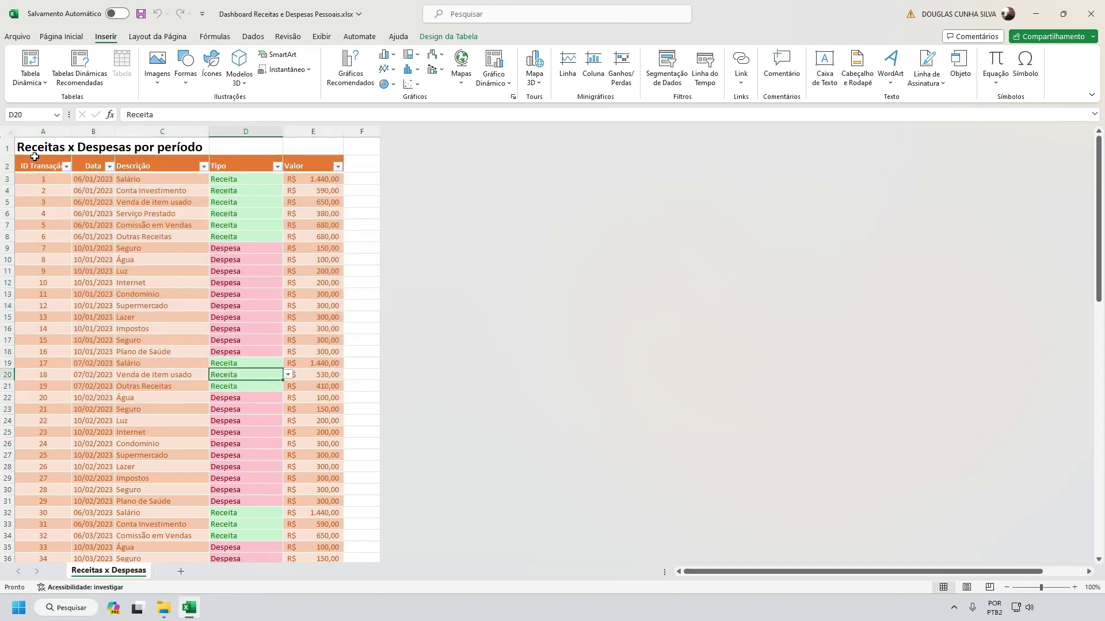
left_click(35, 162)
key("ctrl+shift+Up")
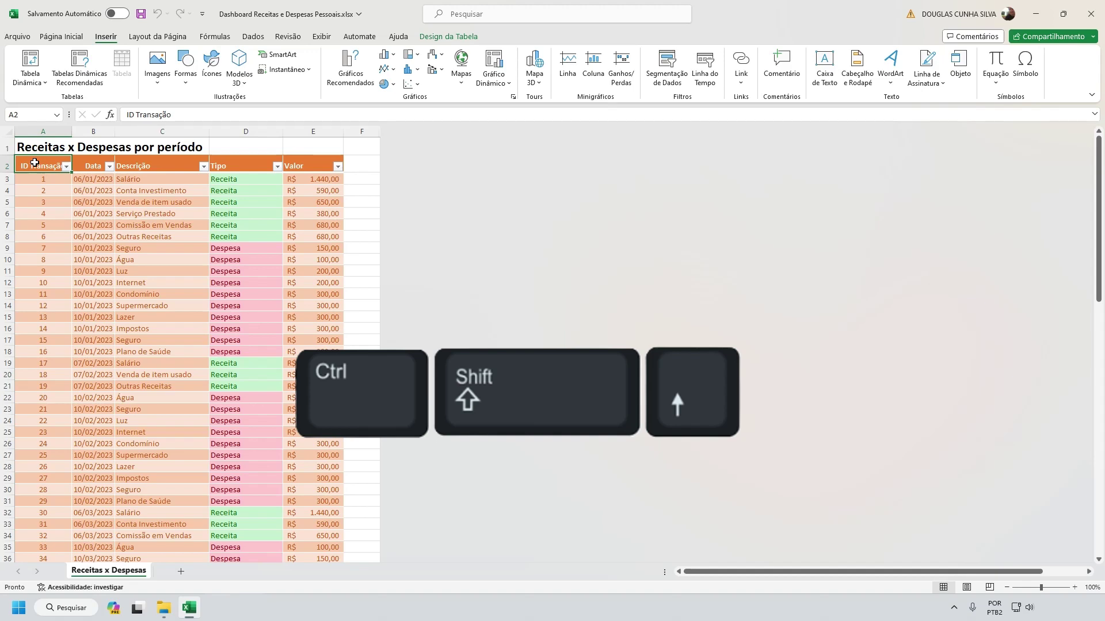
key("ctrl+shift+Right")
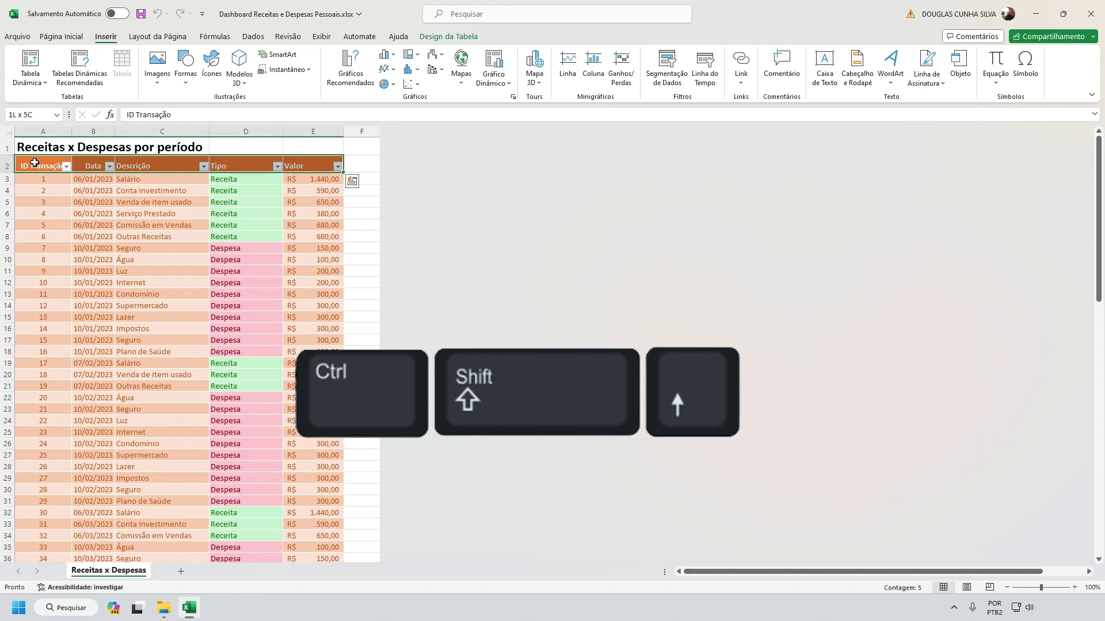
key("ctrl+shift+Down")
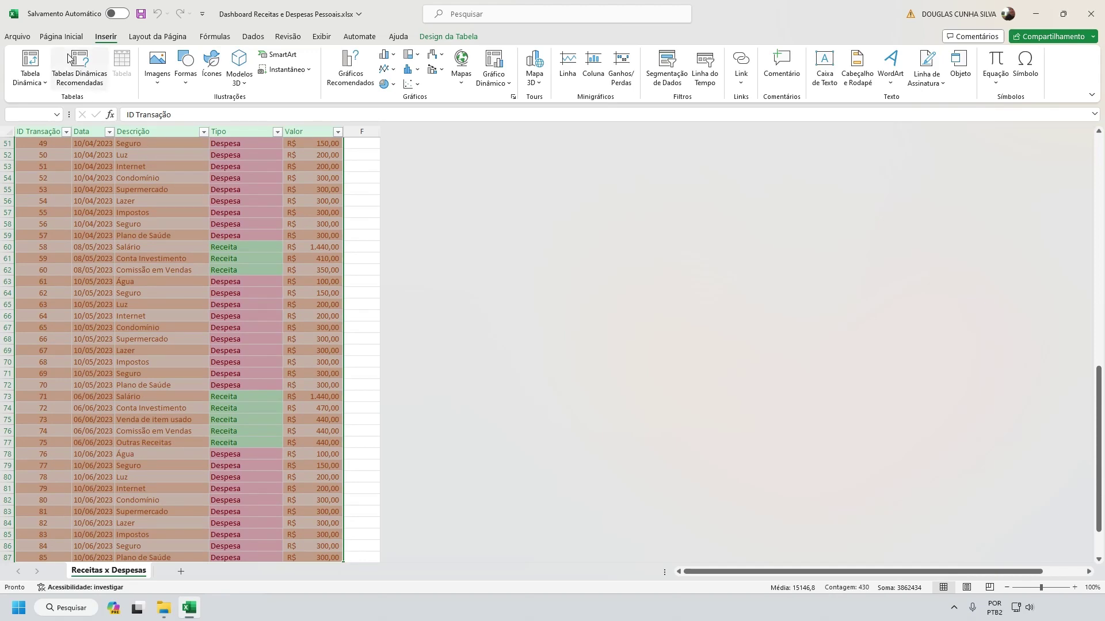
left_click(60, 37)
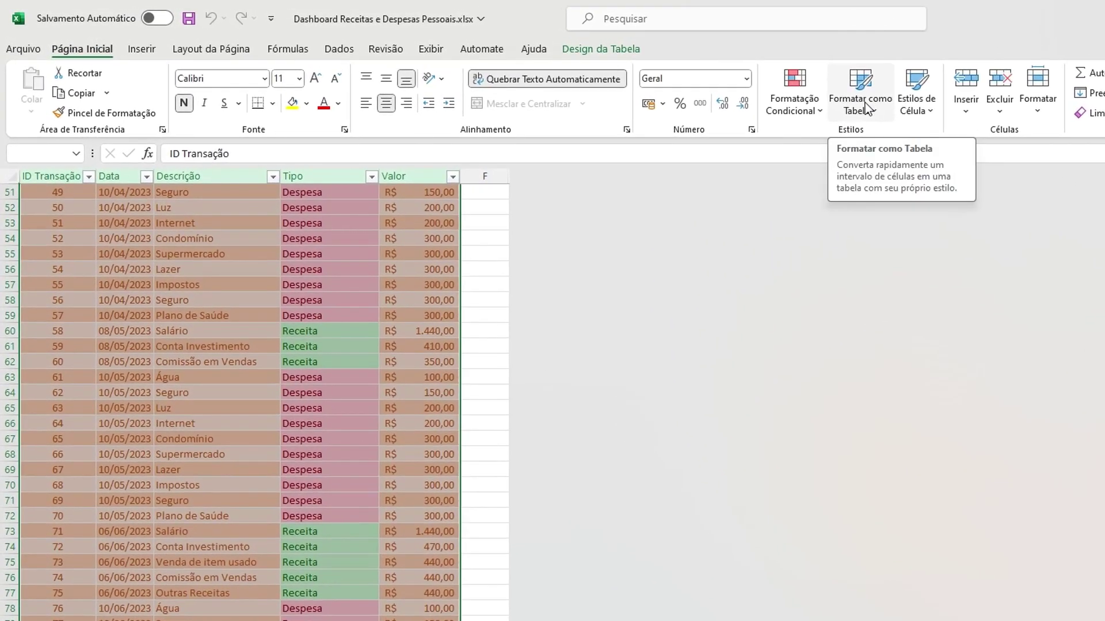
left_click(865, 108)
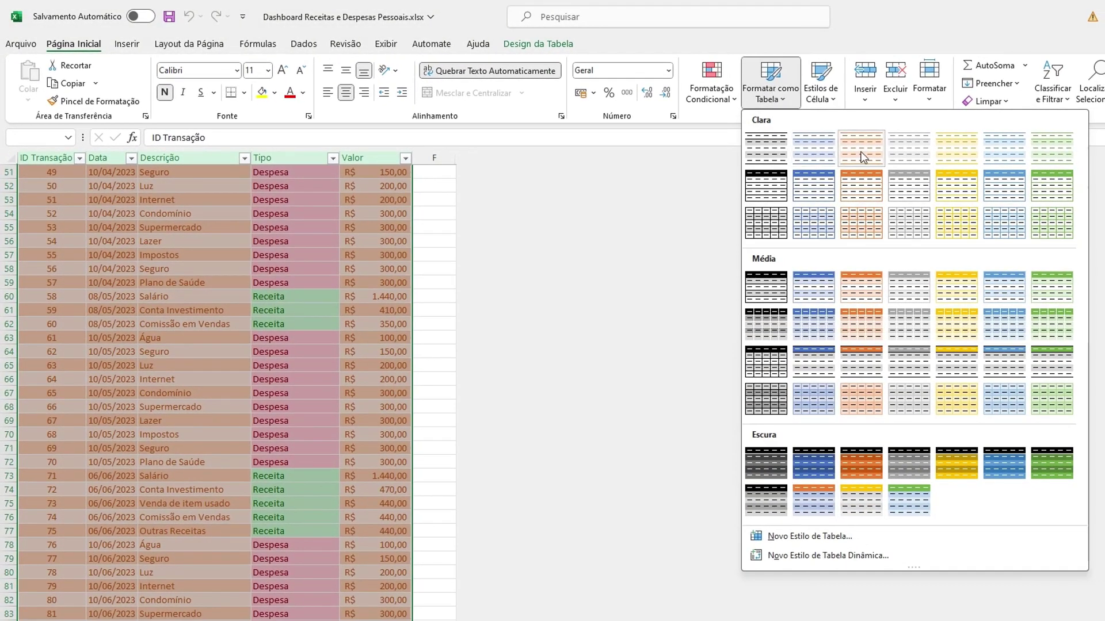
left_click(861, 154)
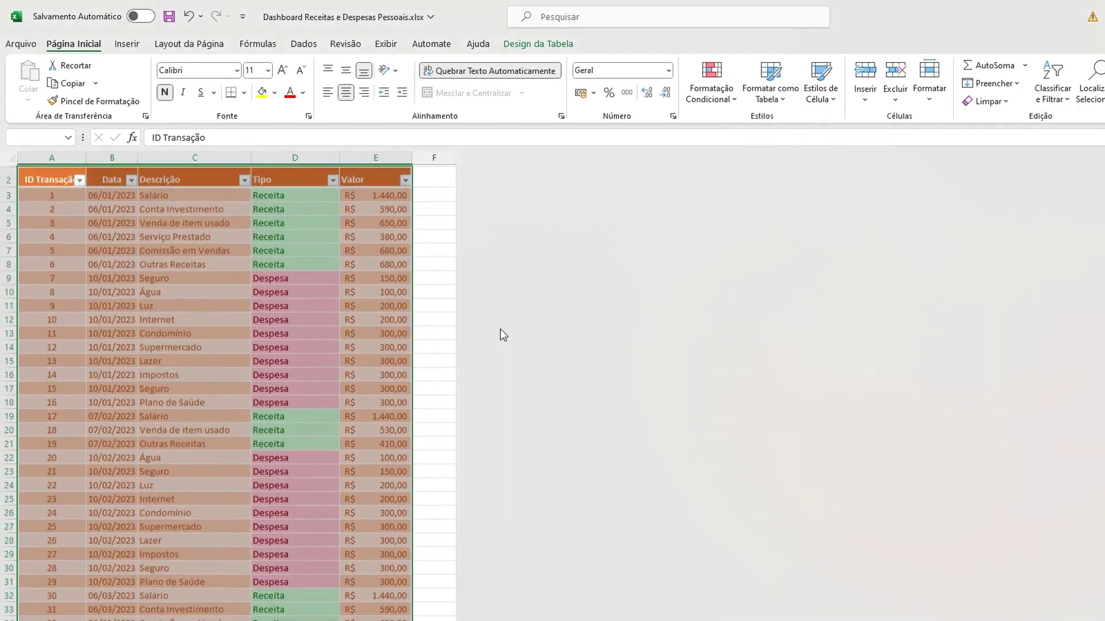
scroll(499, 329, "up", 1)
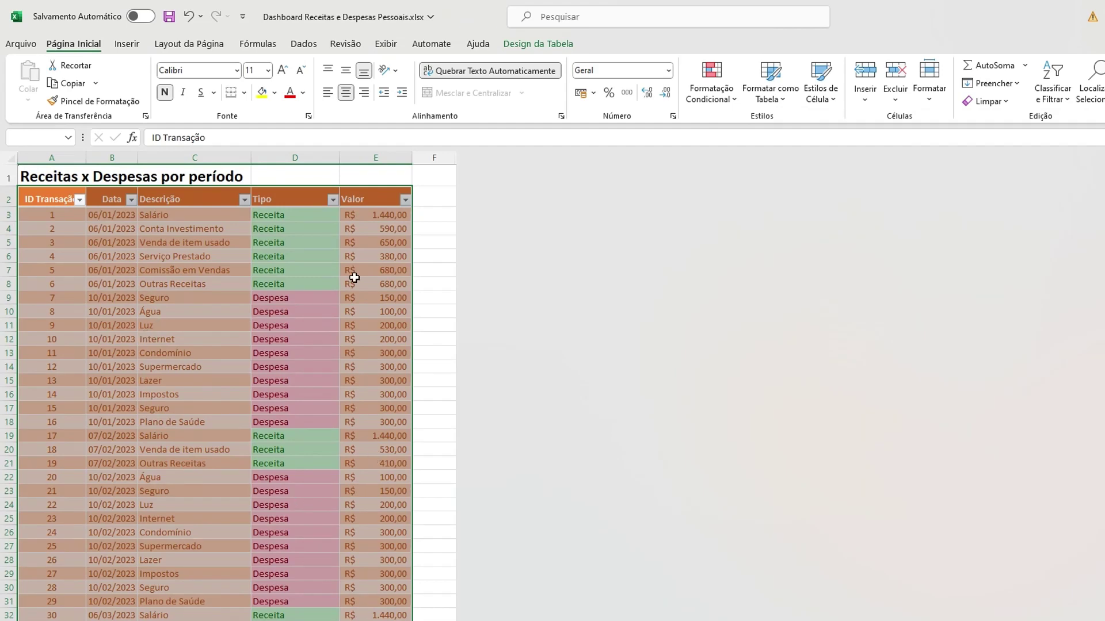
- Create a pivot table from Tabela1 on a new worksheet
left_click(127, 44)
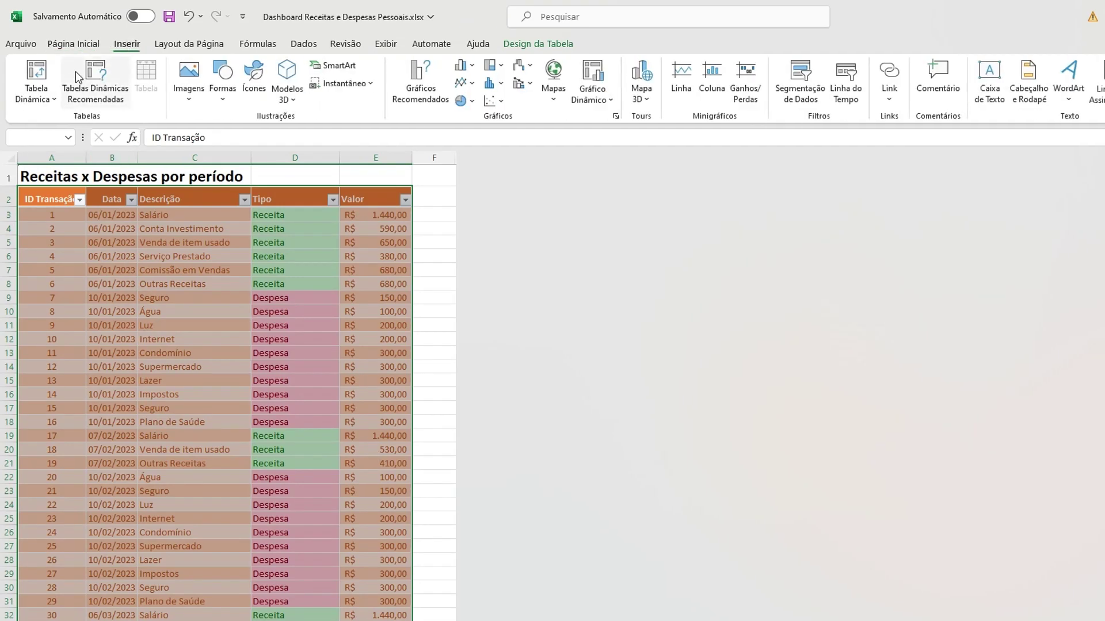
left_click(37, 101)
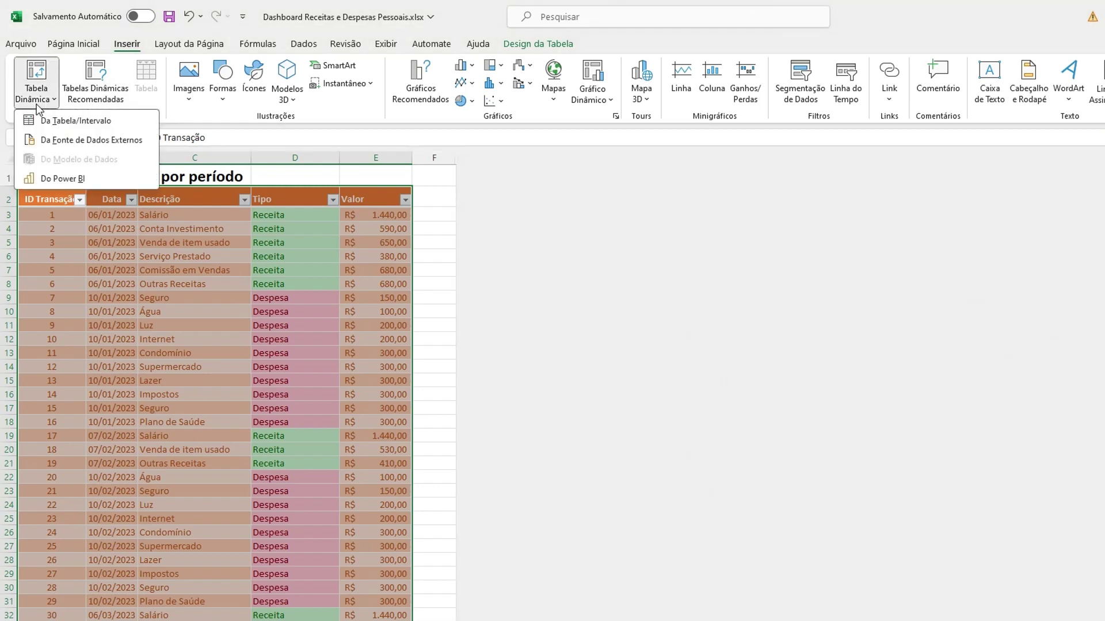
left_click(85, 121)
left_click_drag(562, 410, 494, 215)
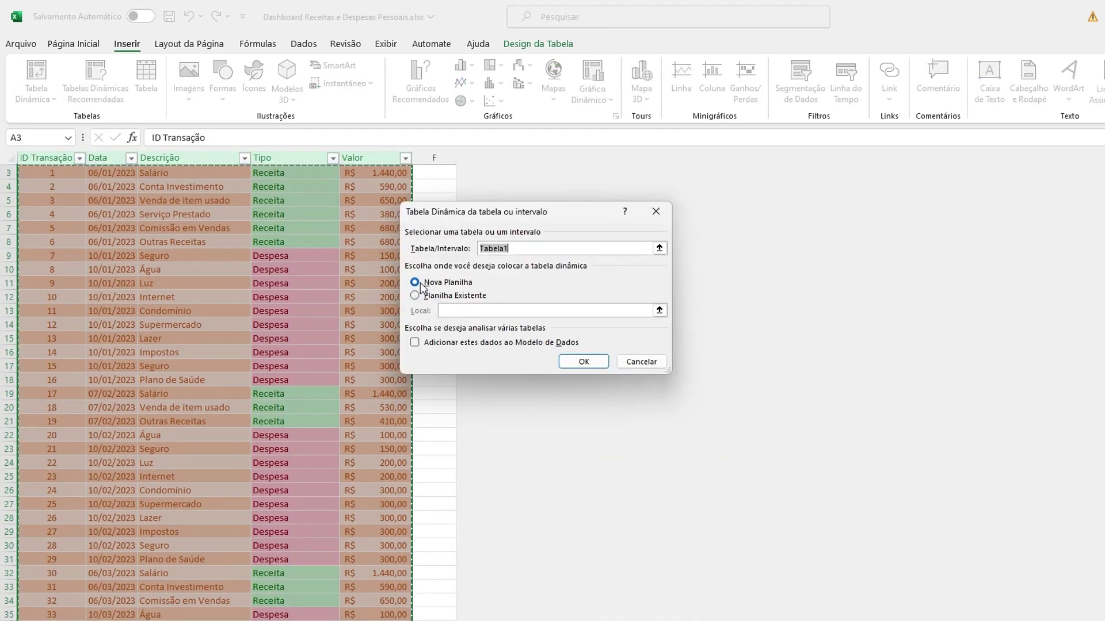
left_click(582, 361)
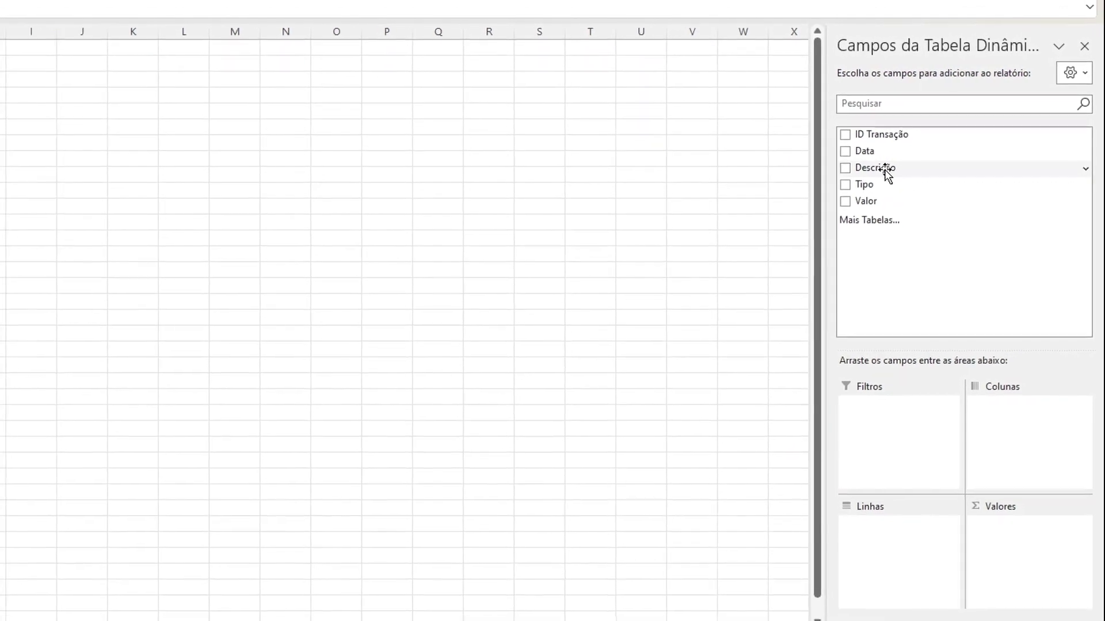
- Lay out the pivot table with Descrição as rows, Valor as summed values and Tipo as columns
left_click_drag(889, 173, 915, 529)
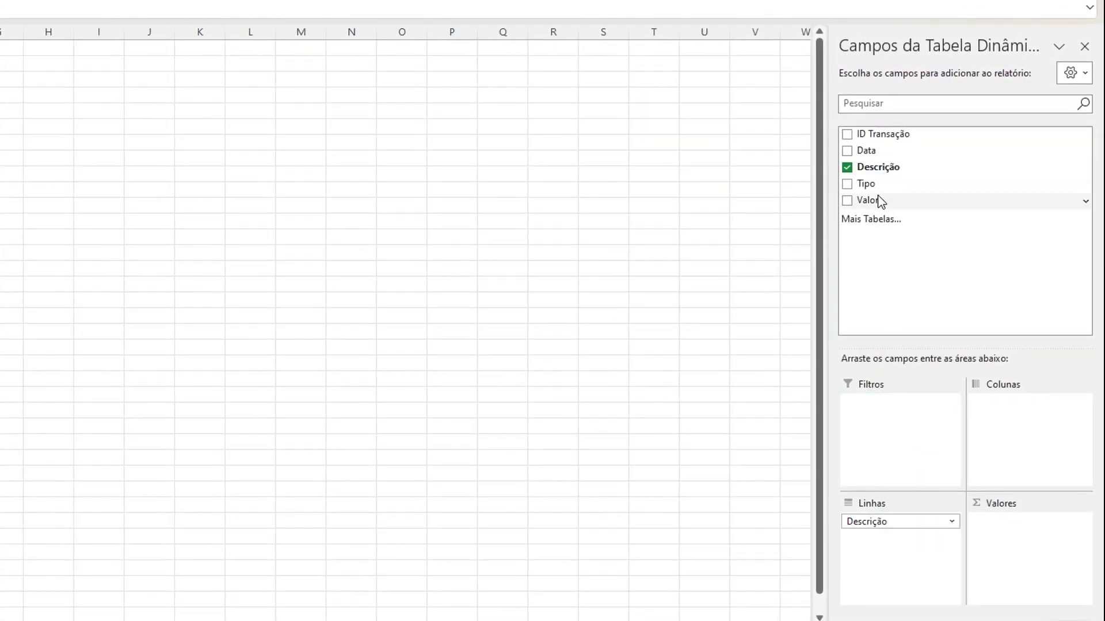
left_click_drag(879, 200, 1039, 532)
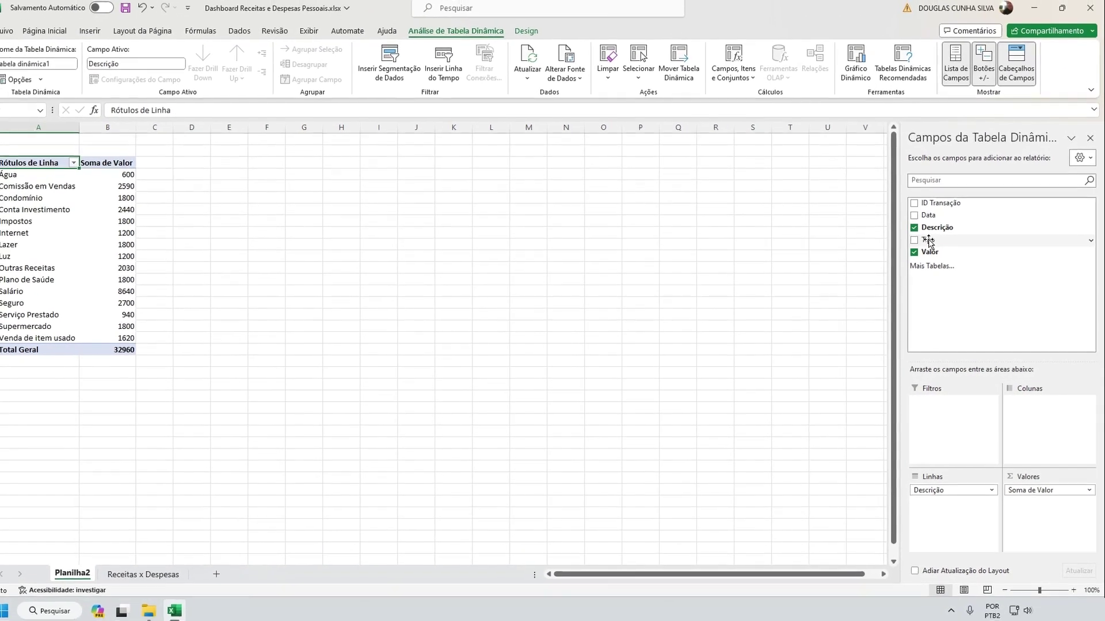
left_click_drag(901, 215, 1042, 424)
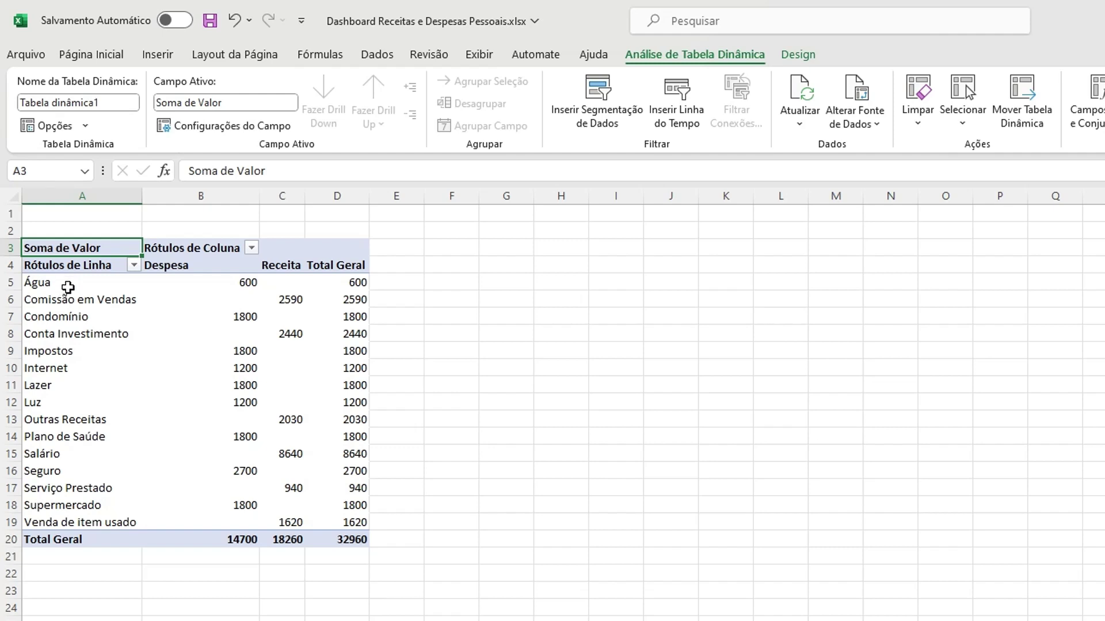
- Insert a 3D clustered column chart from the pivot table and place it over columns N to U, starting near row 2
left_click(69, 282)
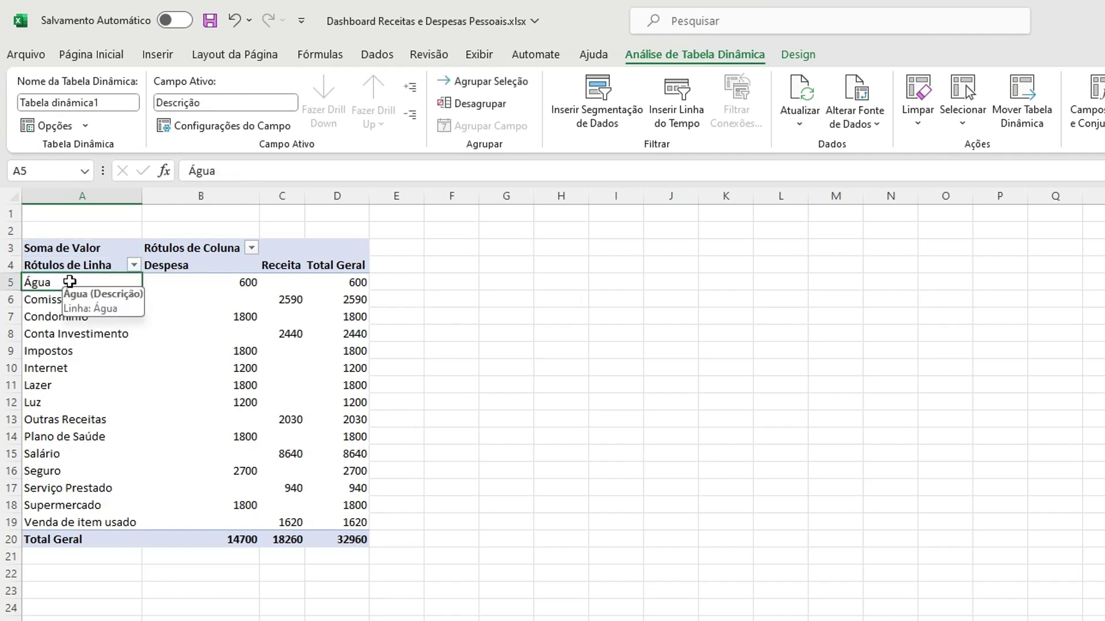
left_click(165, 55)
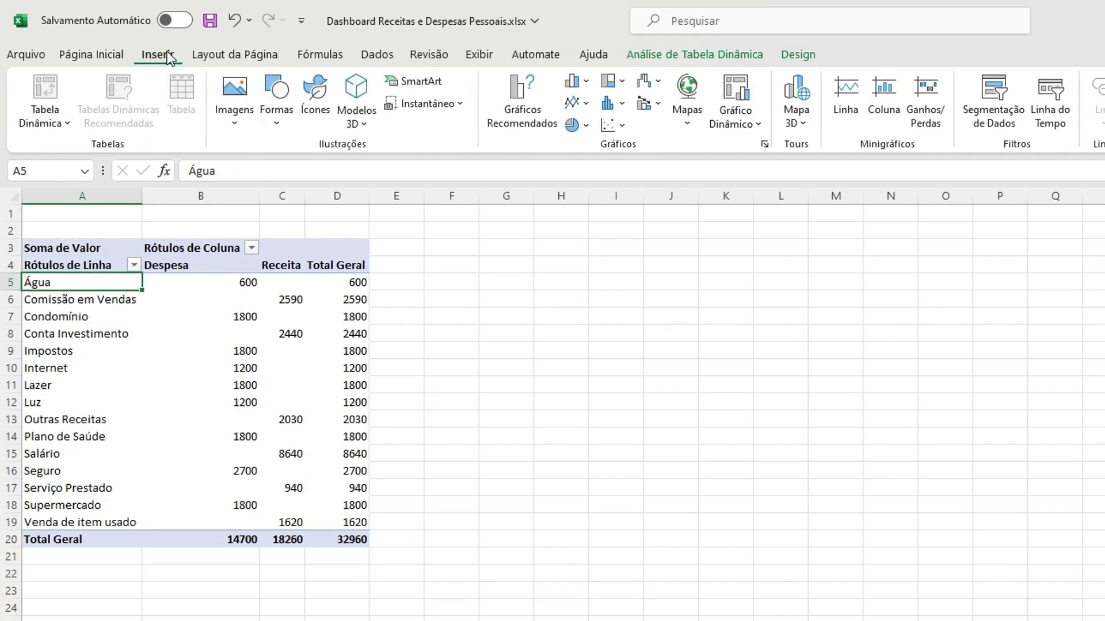
left_click(502, 128)
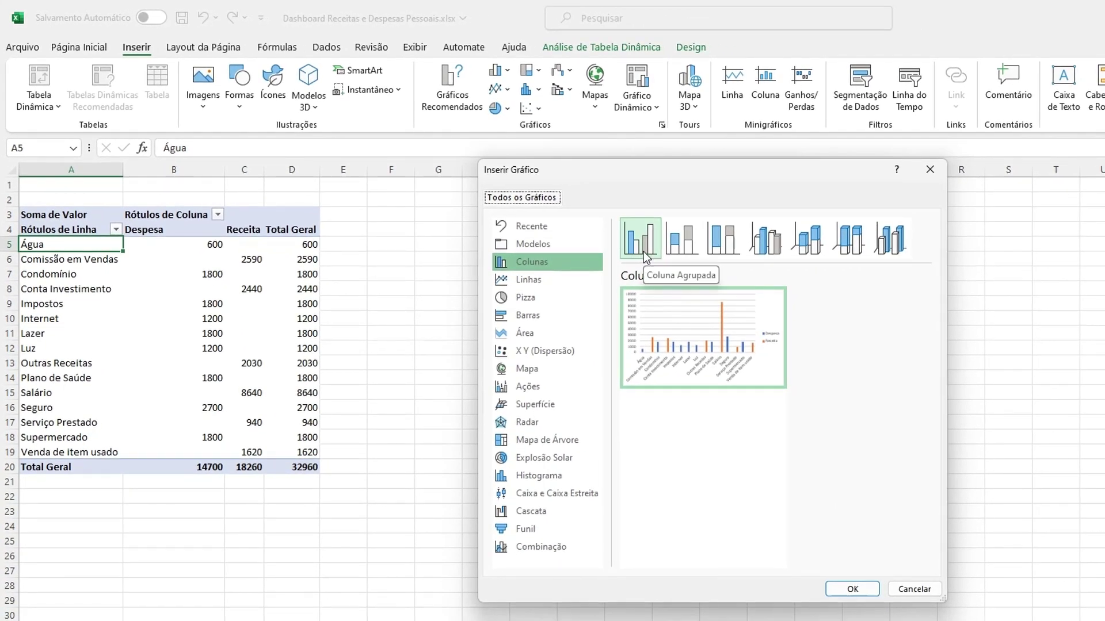
left_click(853, 589)
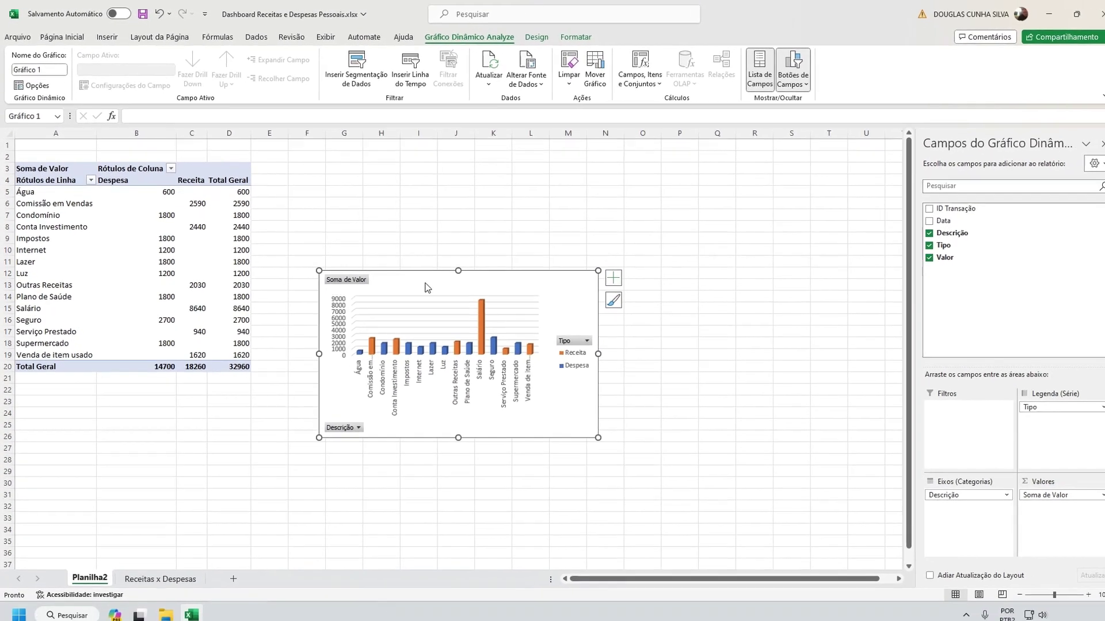
left_click_drag(427, 287, 681, 162)
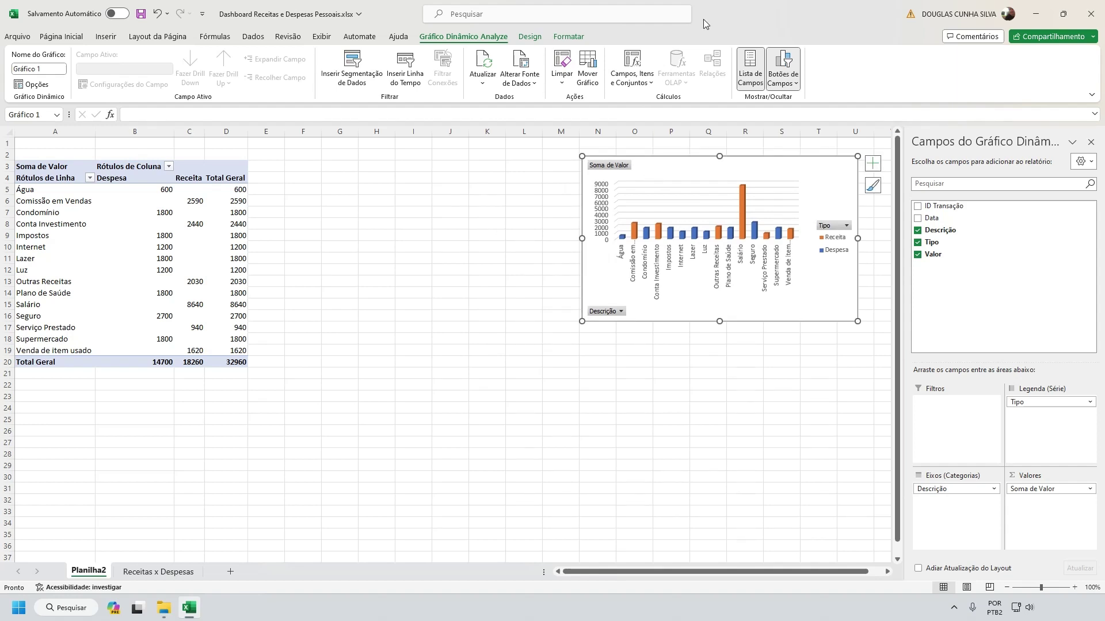
- Insert a pie chart from the pivot table and place it directly below the column chart
left_click(49, 202)
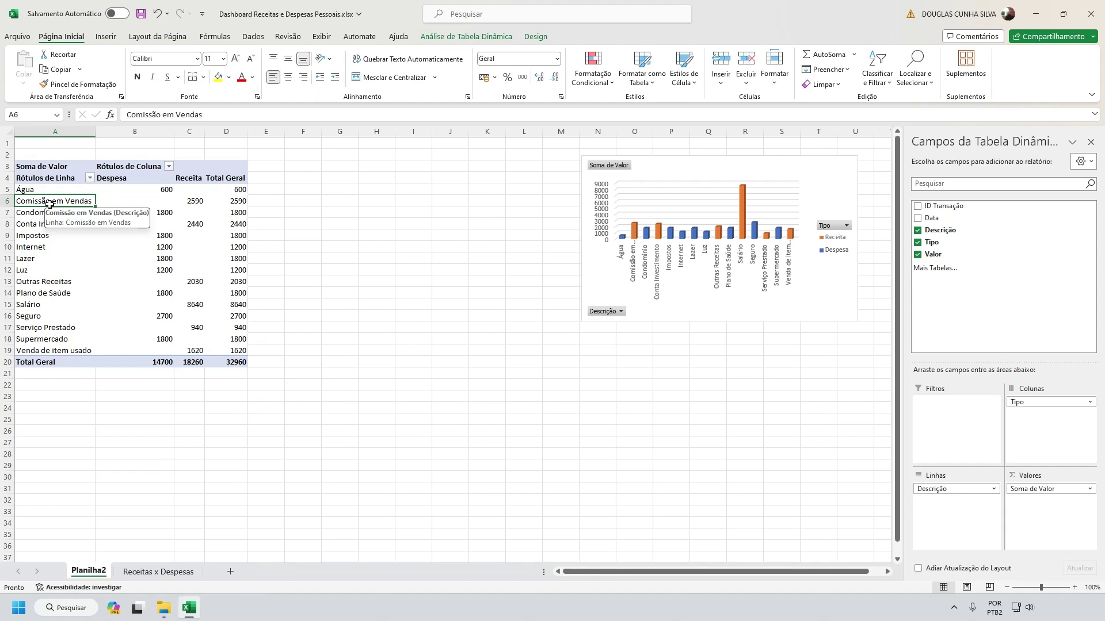
left_click(106, 37)
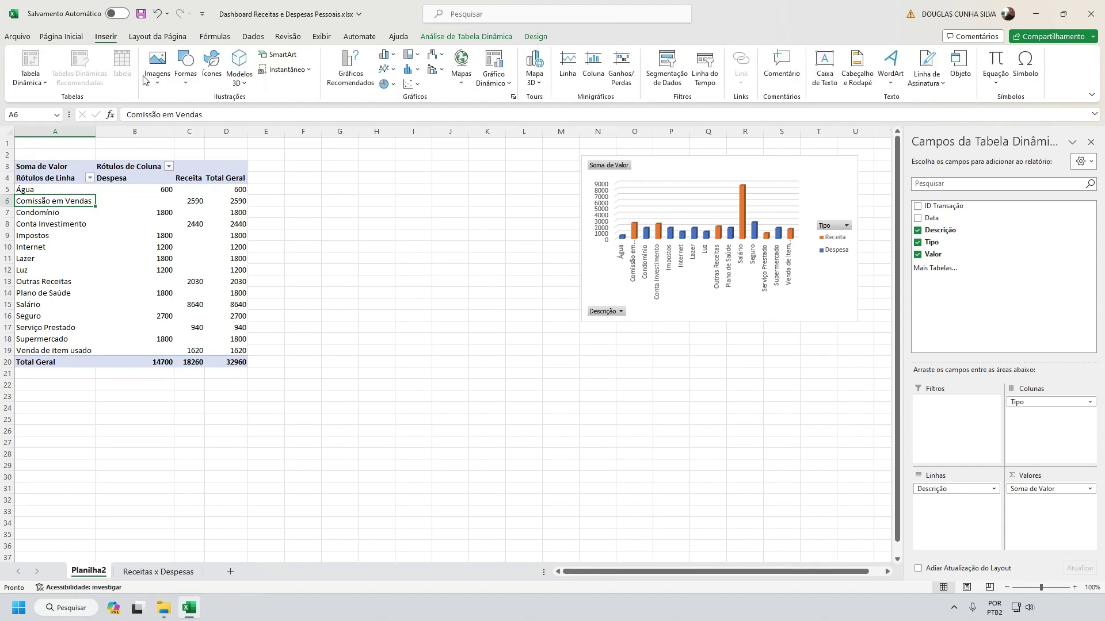
left_click(357, 85)
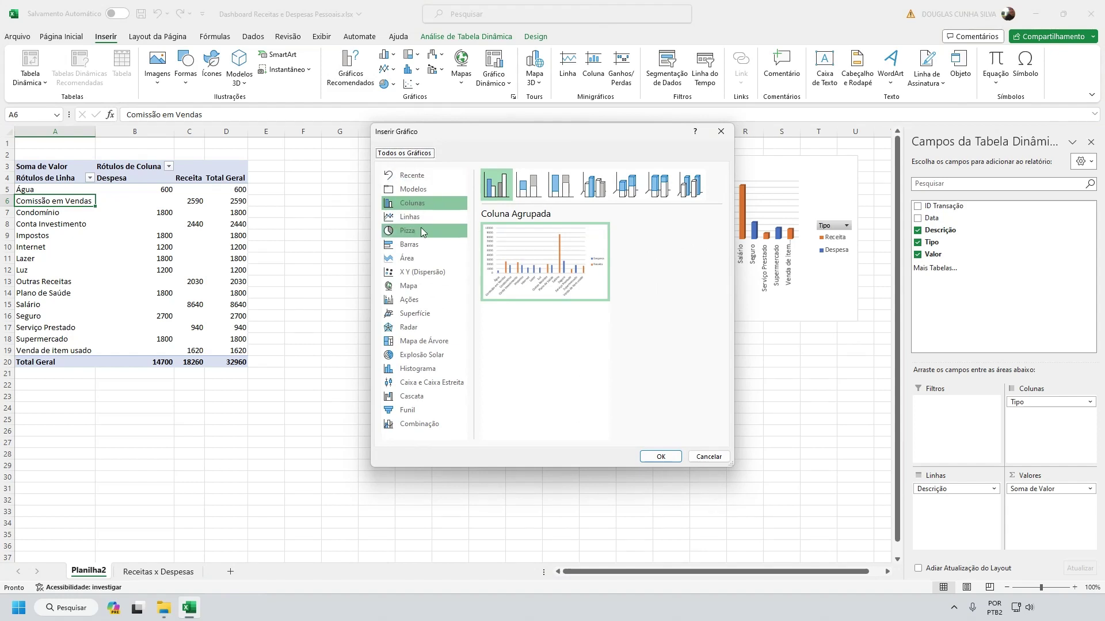
left_click(423, 232)
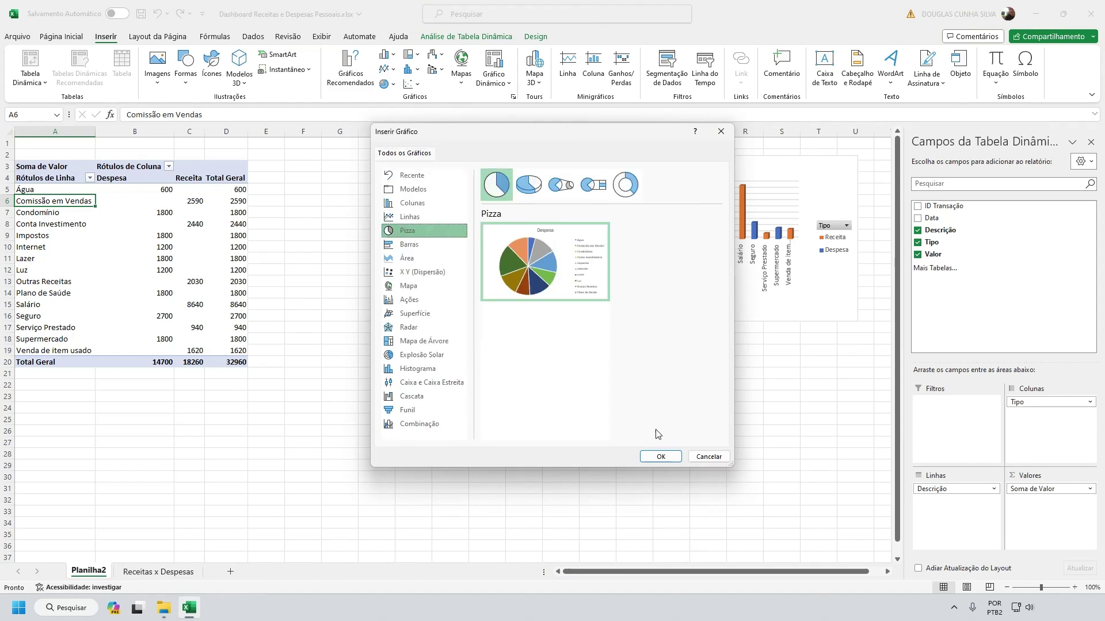
left_click(659, 456)
left_click_drag(435, 286, 685, 332)
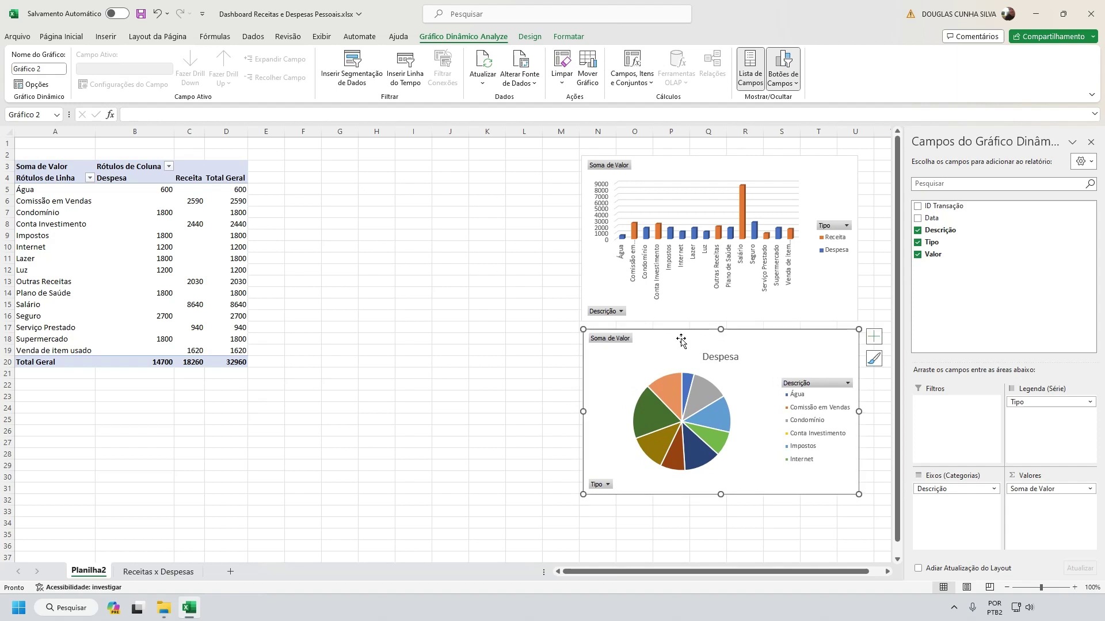
- Insert a stacked line chart with markers from the pivot table and place it between the table and the column chart
left_click(59, 201)
left_click(493, 69)
left_click(410, 216)
left_click(625, 184)
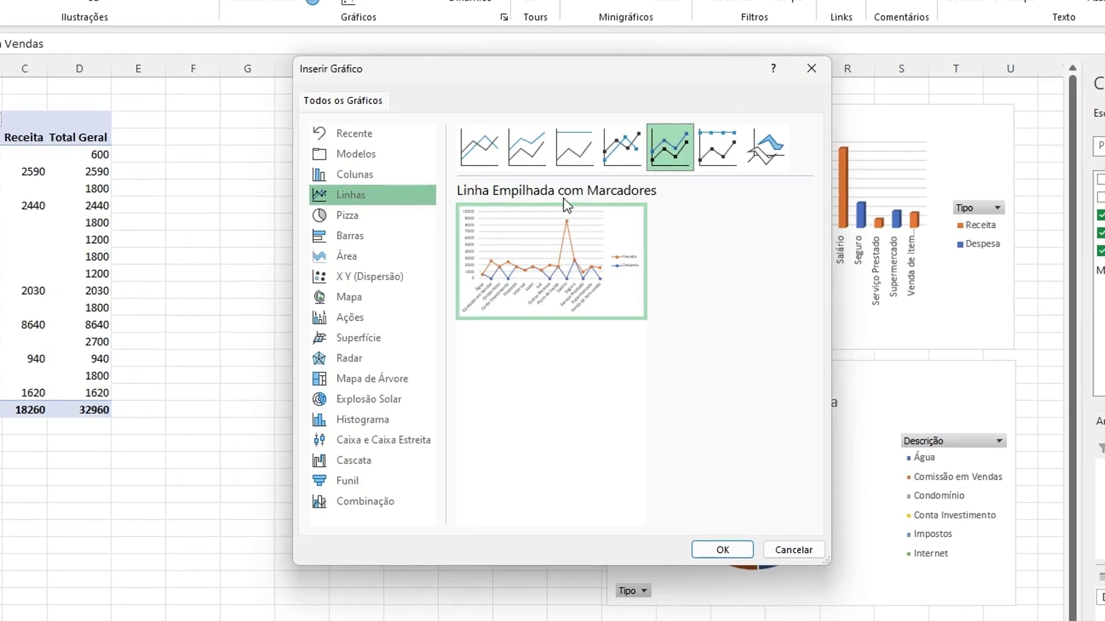
left_click(732, 543)
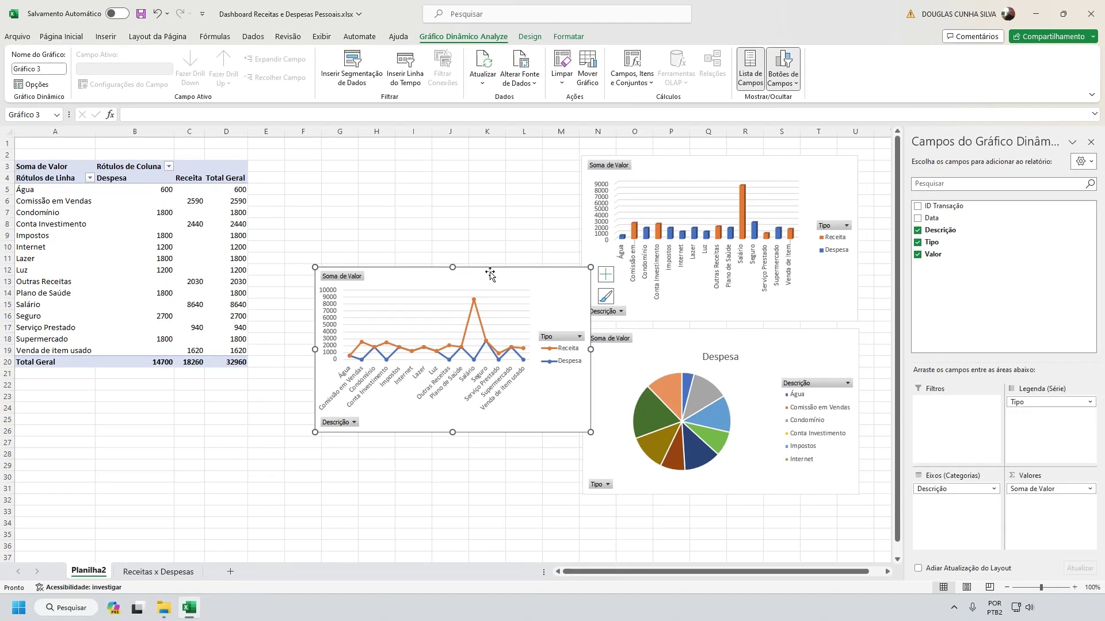
left_click_drag(489, 274, 470, 166)
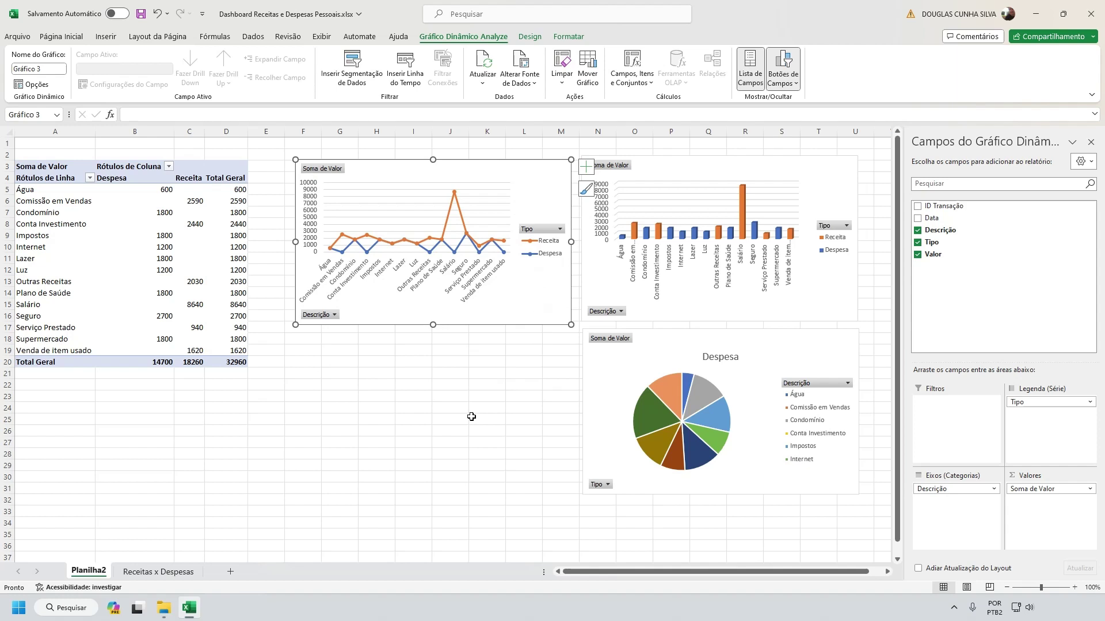
- Insert a slicer for the Tipo field of the pivot table and place it below the line chart
left_click(81, 205)
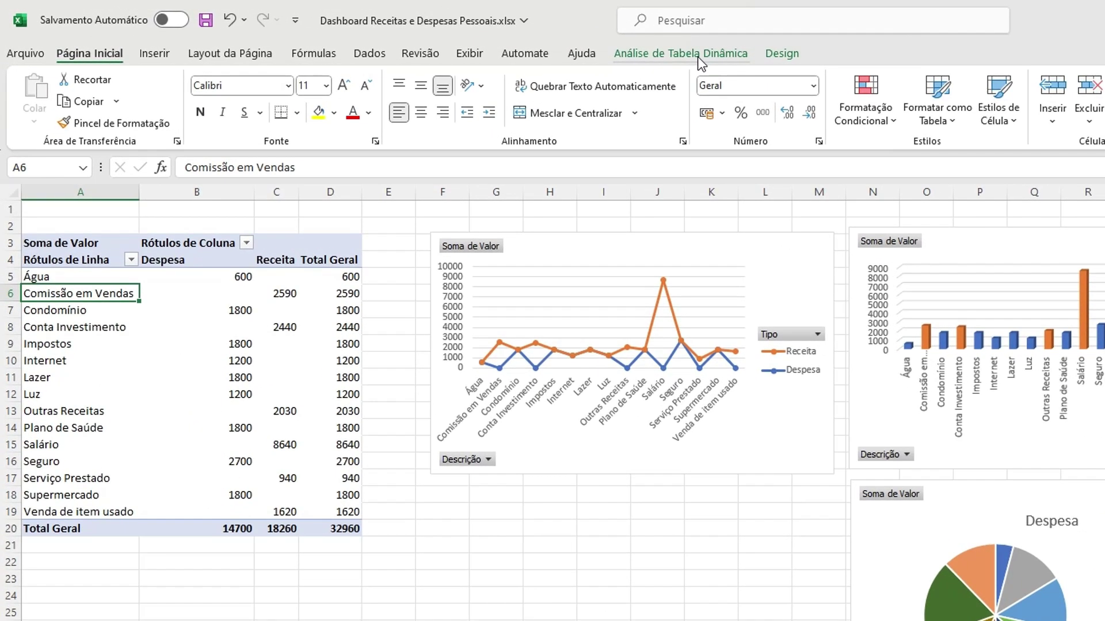
left_click(698, 56)
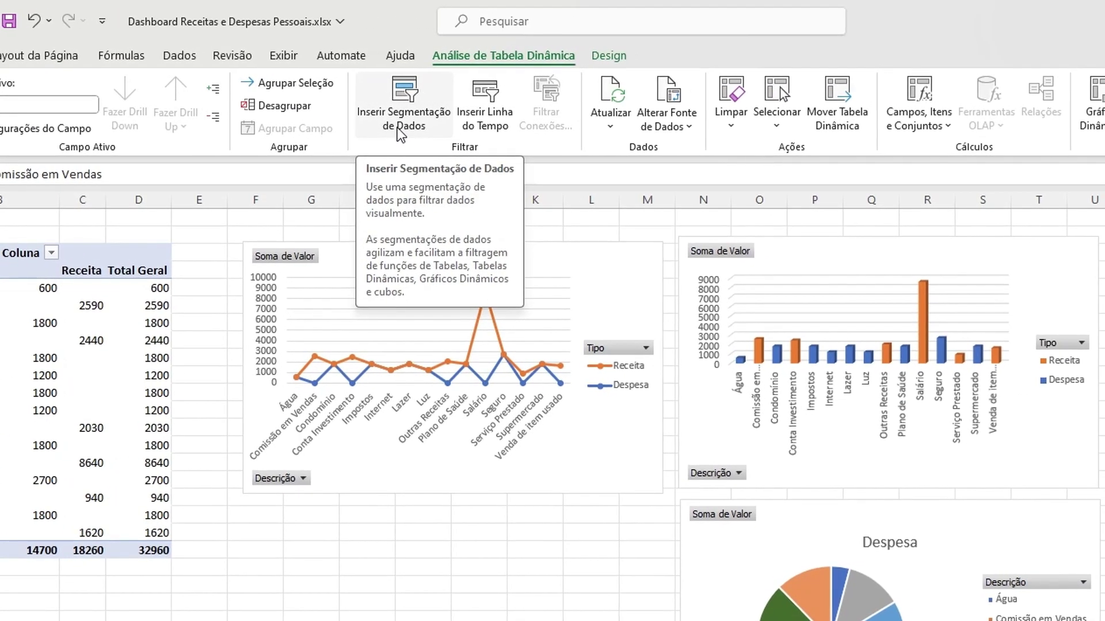
left_click(472, 125)
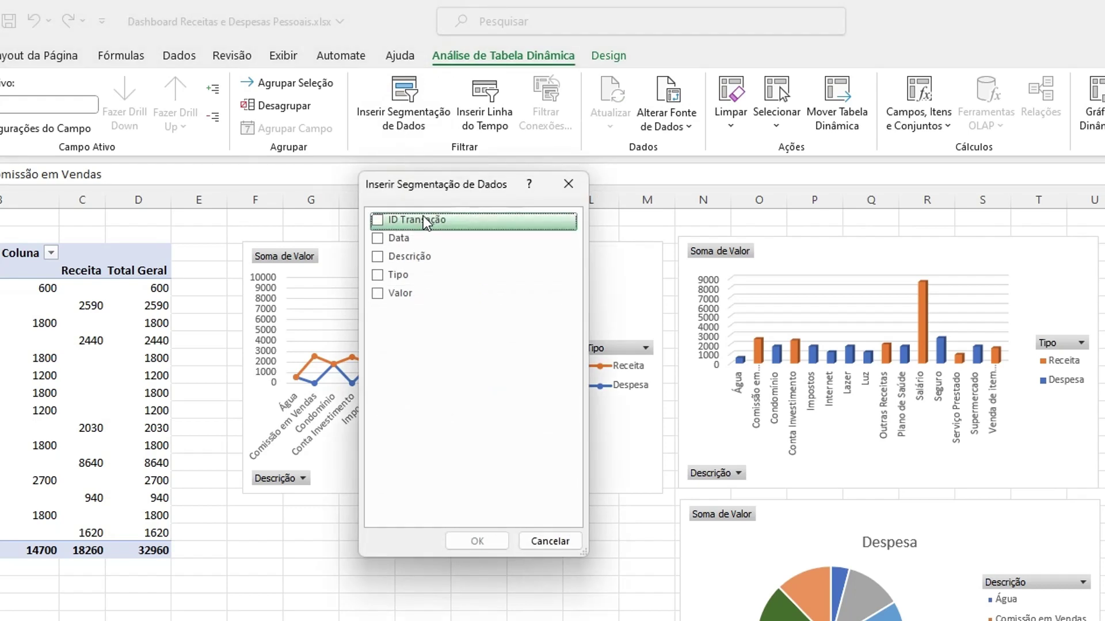
left_click(380, 273)
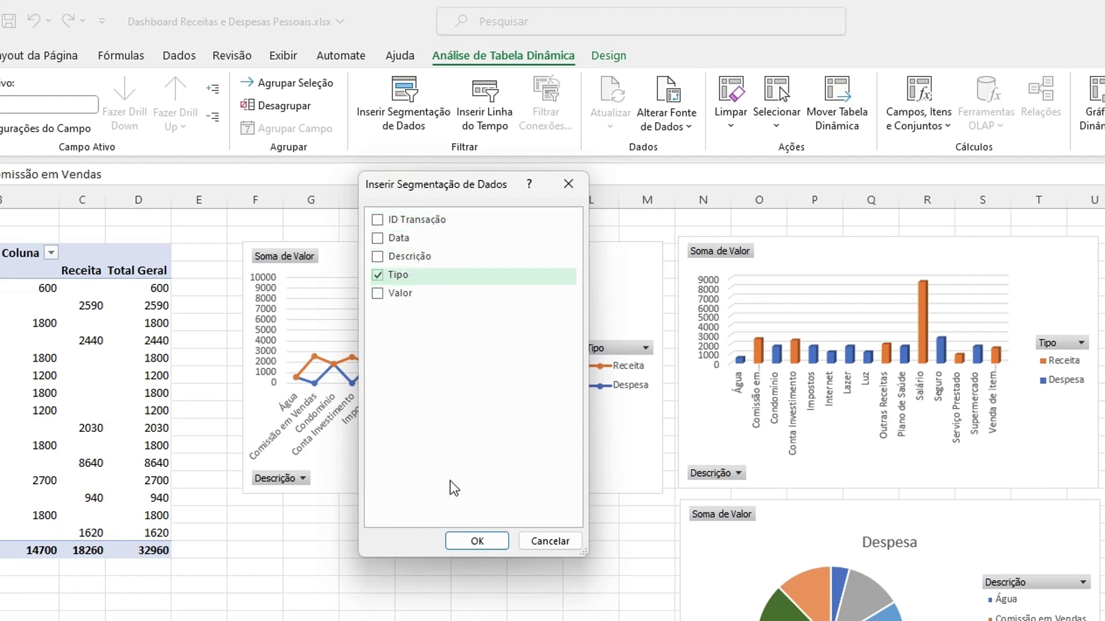
left_click(491, 542)
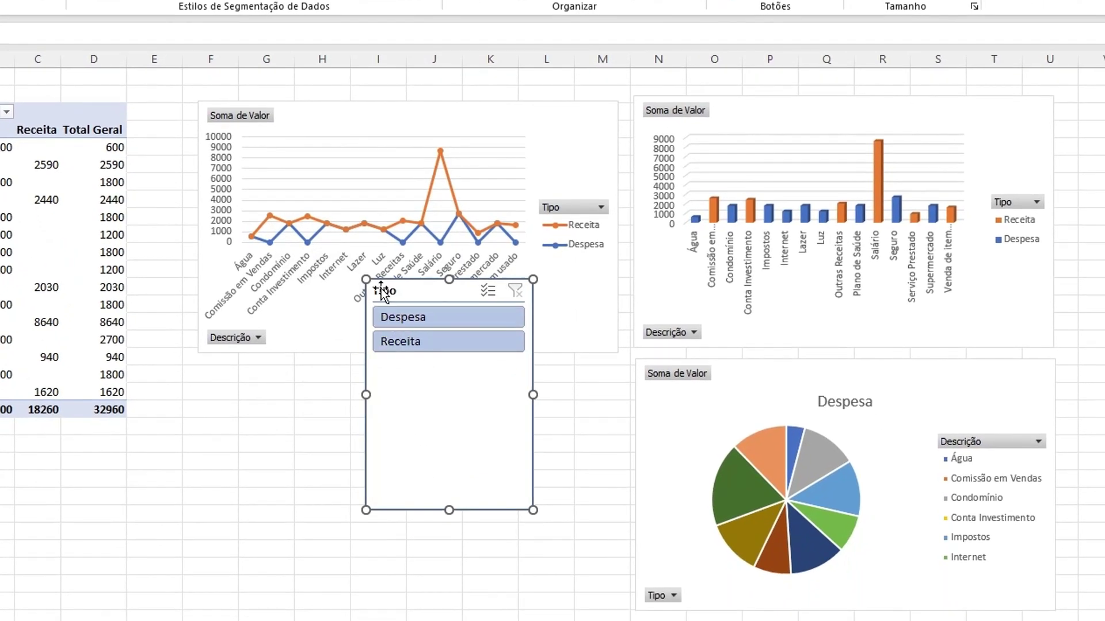
left_click_drag(382, 292, 217, 377)
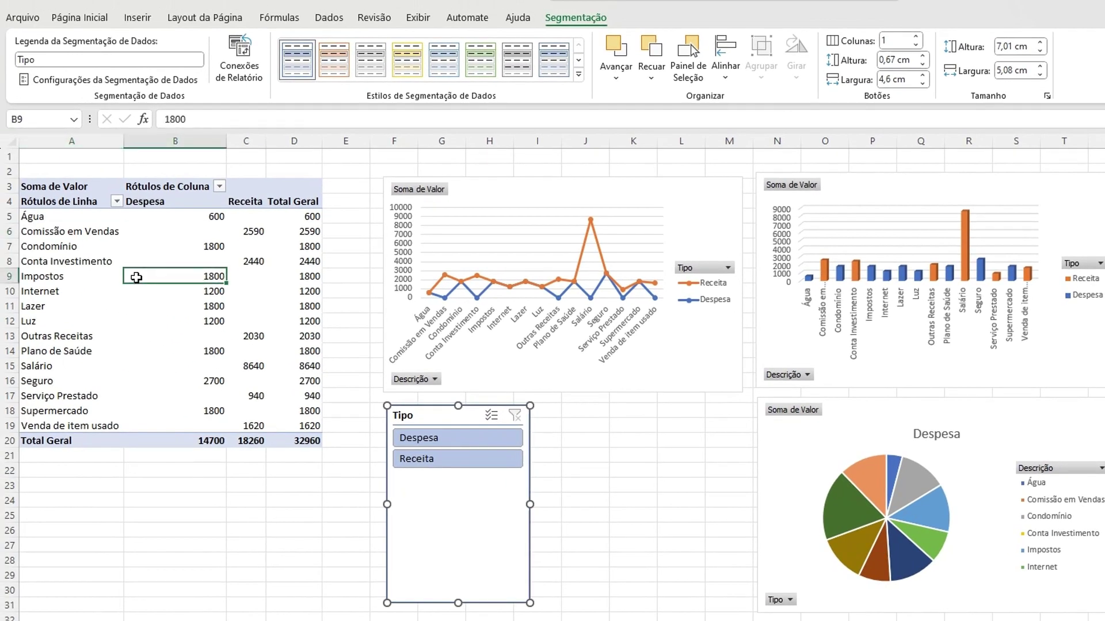
left_click(136, 278)
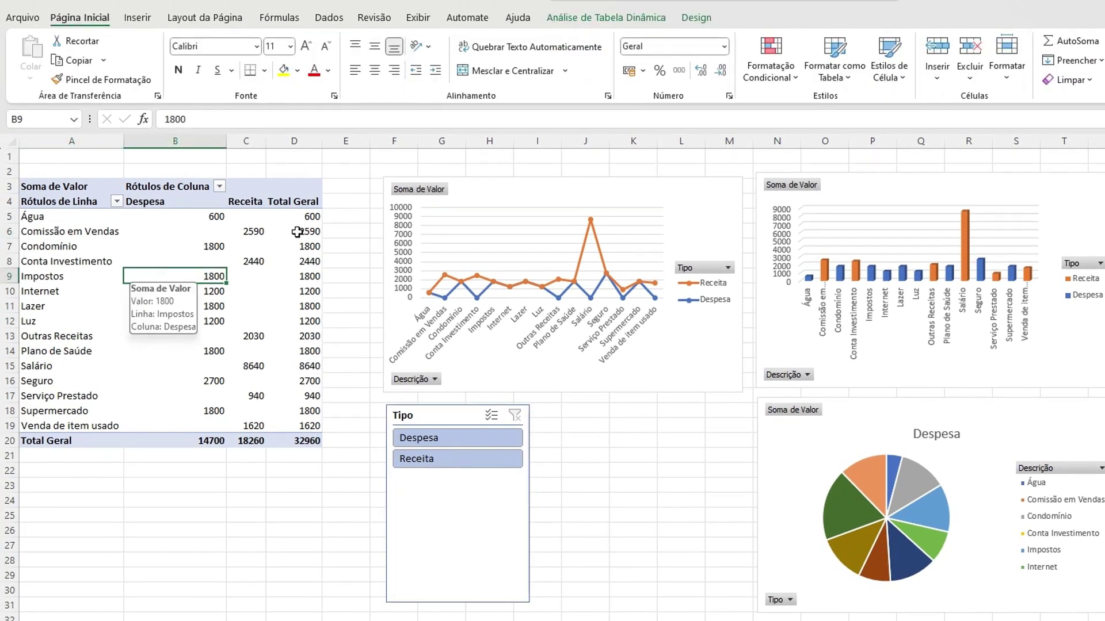
- Insert a slicer for the Descrição field of the pivot table and place it beside the Tipo slicer, below the line chart
left_click(589, 21)
left_click(528, 87)
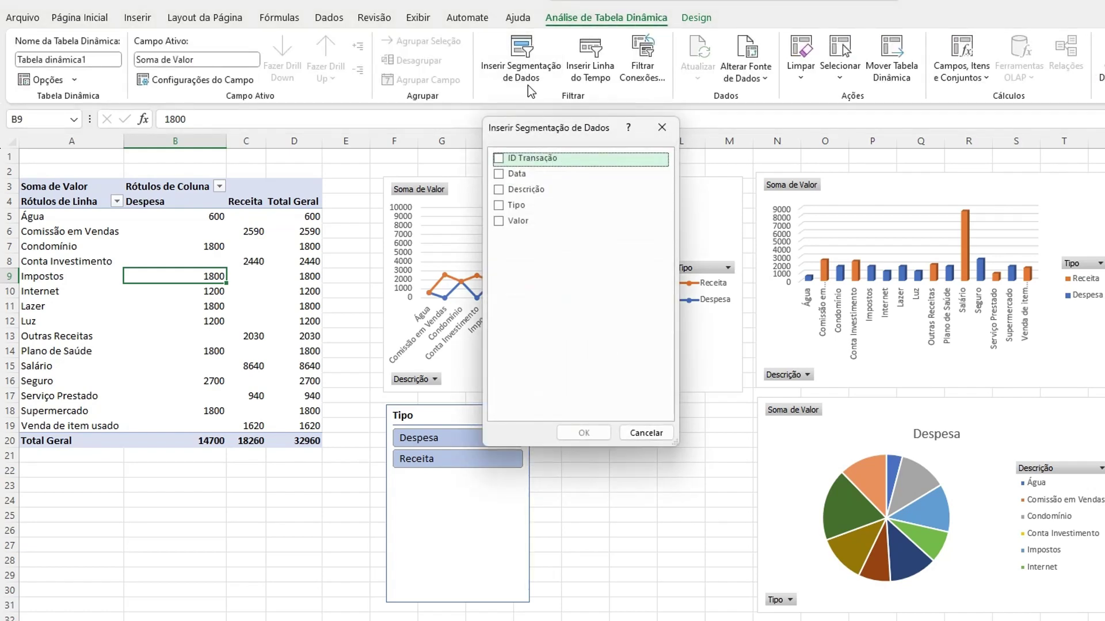
left_click(500, 191)
left_click(583, 434)
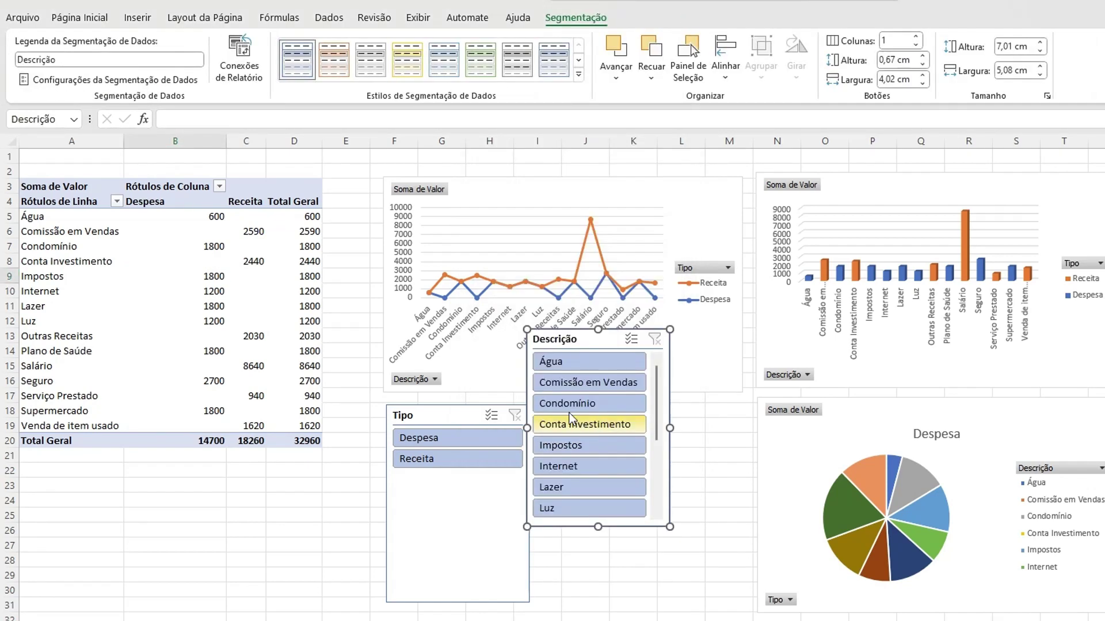
left_click_drag(535, 335, 559, 410)
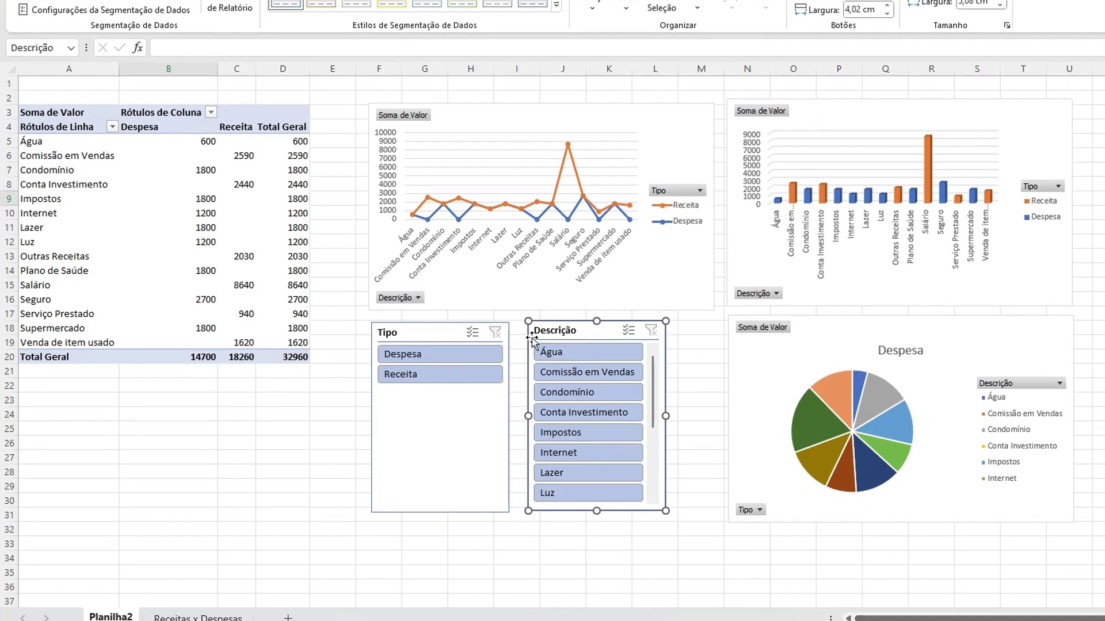
- Filter the pivot table to Despesa with the Tipo slicer and enlarge the Descrição slicer to show more items
left_click(451, 353)
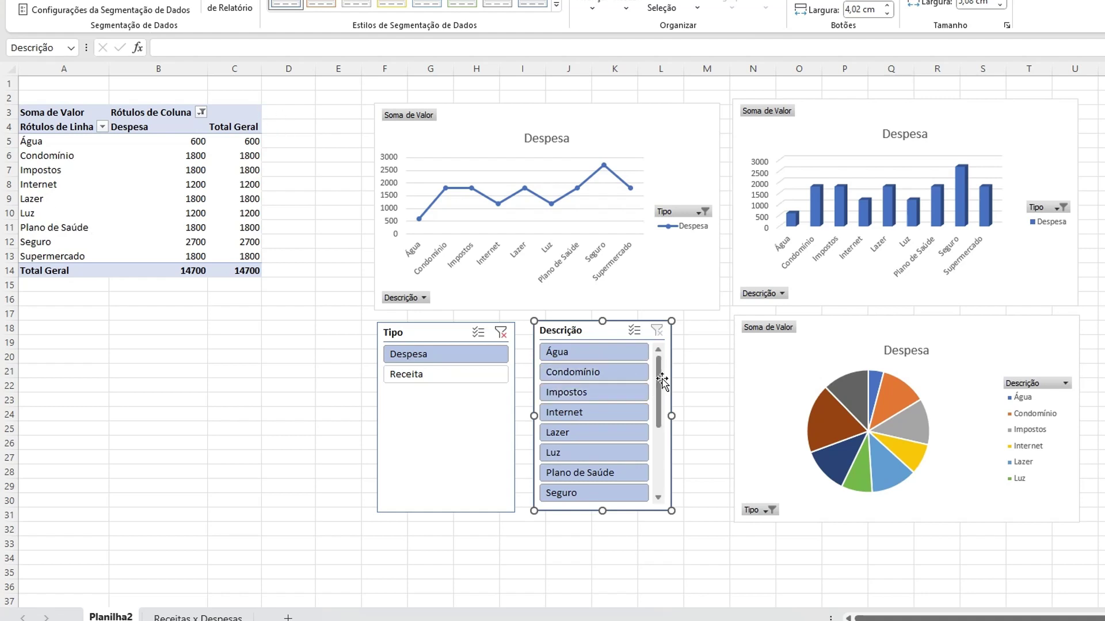
left_click_drag(657, 385, 658, 362)
left_click_drag(672, 511, 720, 595)
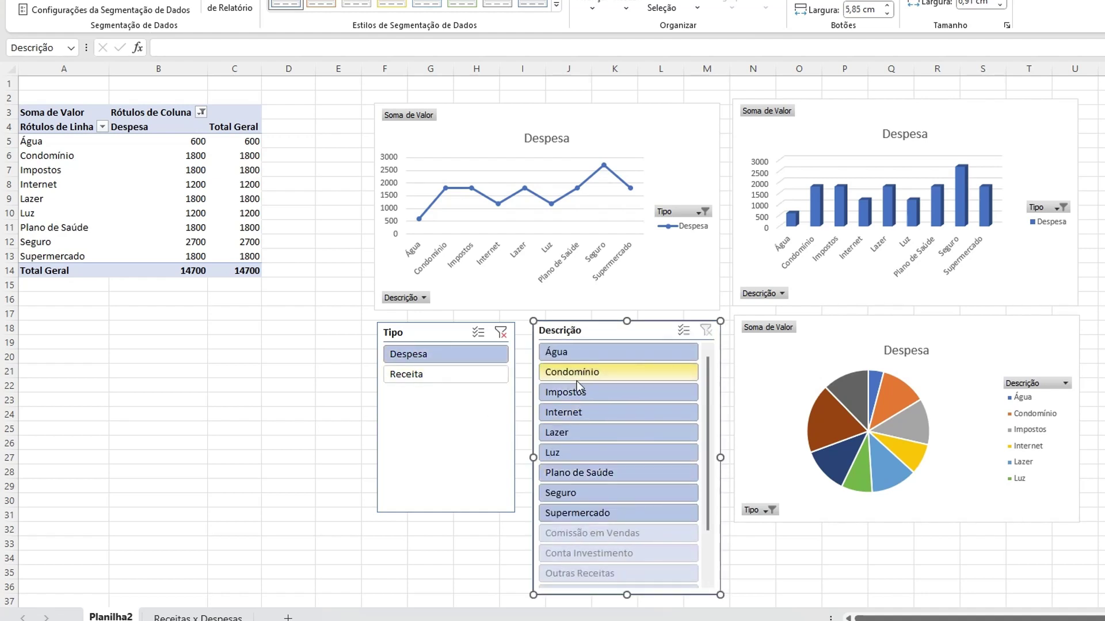
- Test the slicers by filtering on Tipo Receita and on Descrição Lazer, clearing the filter after each
left_click(478, 375)
left_click(510, 332)
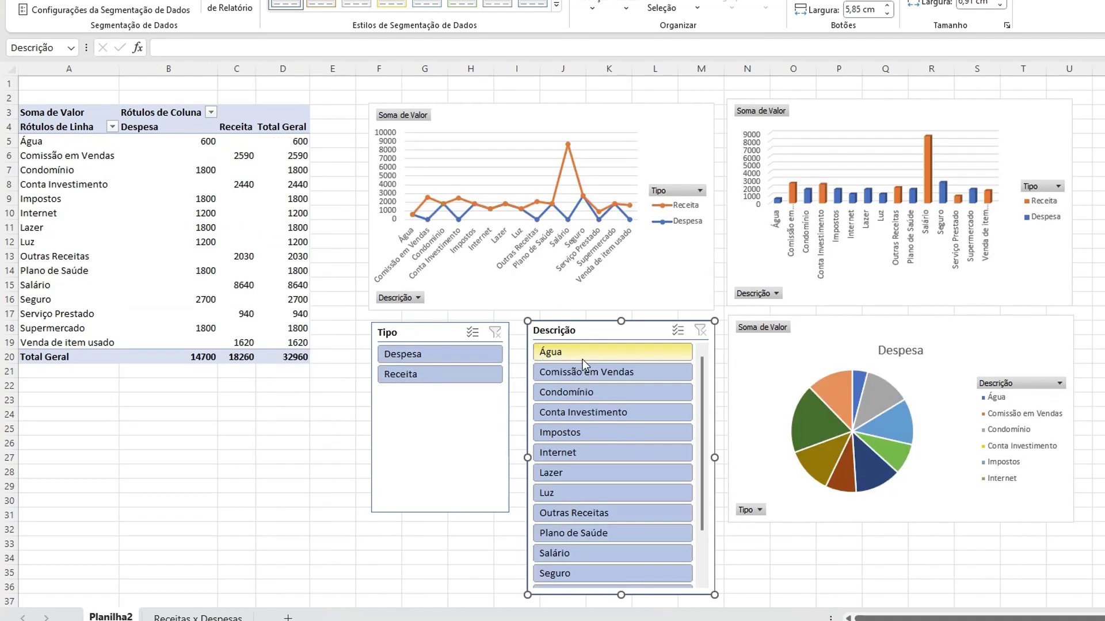
left_click(557, 479)
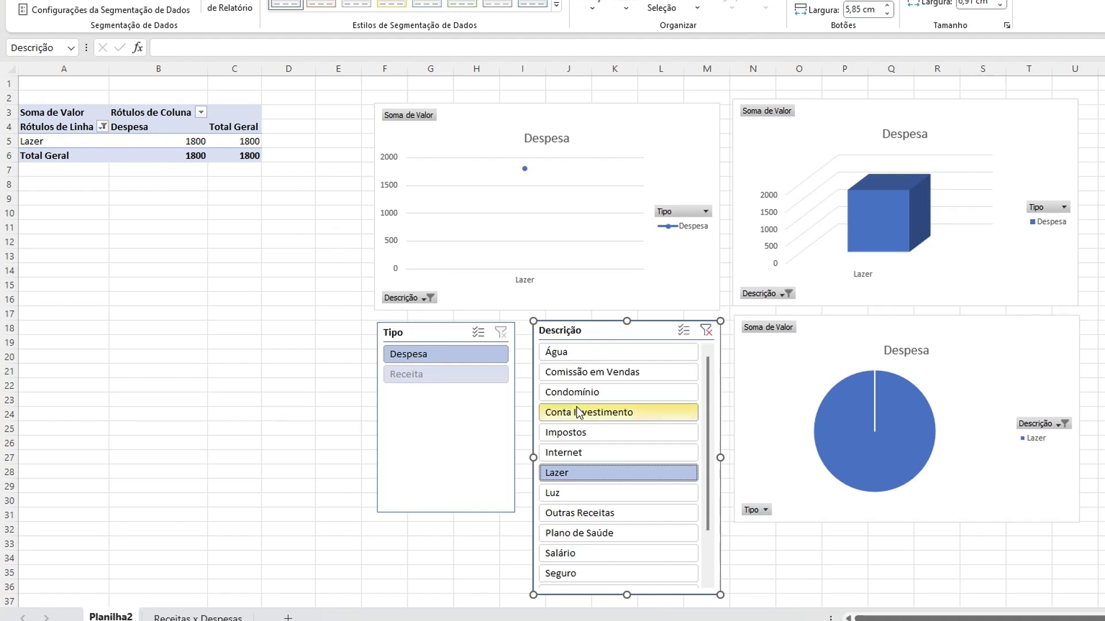
left_click(706, 330)
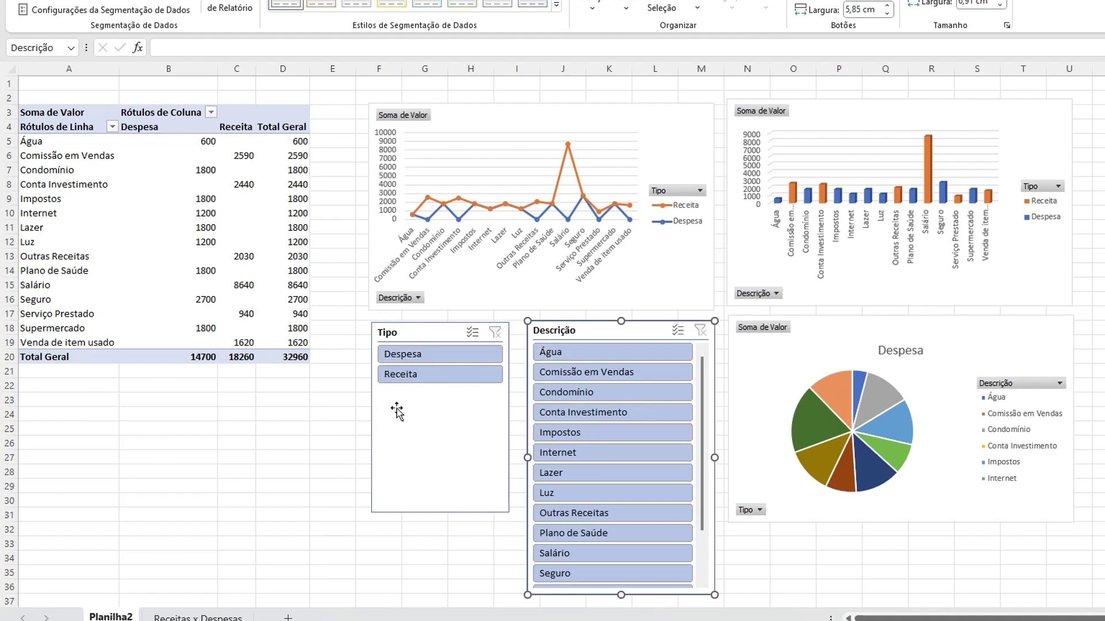
- Insert a timeline for the Data field of the pivot table, place it over the line chart and widen it to about 13,86 cm
left_click(88, 178)
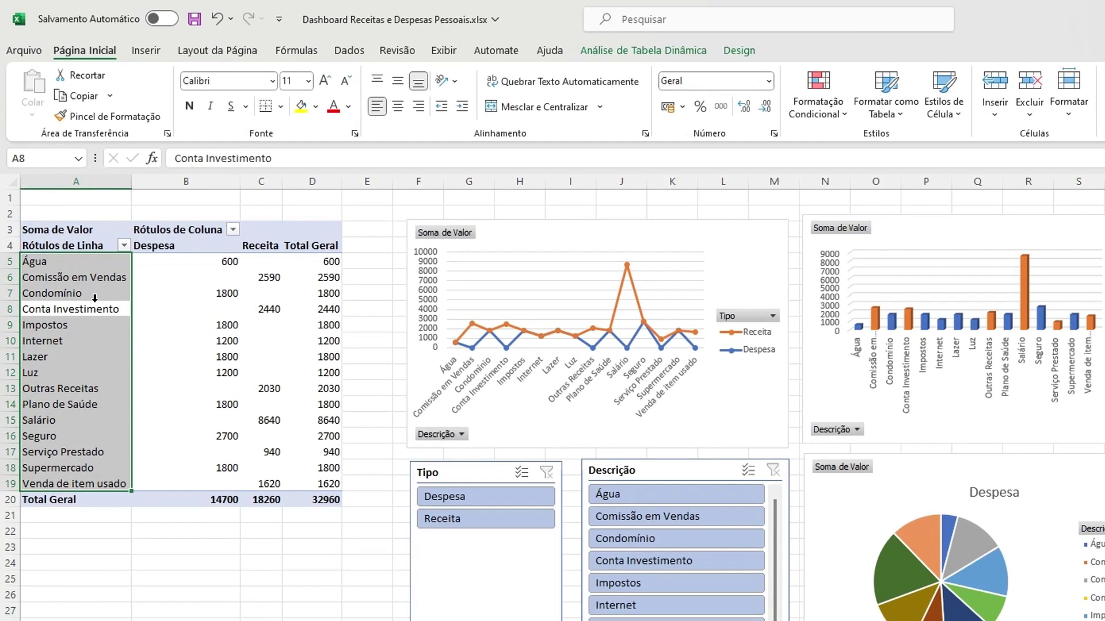
left_click(676, 55)
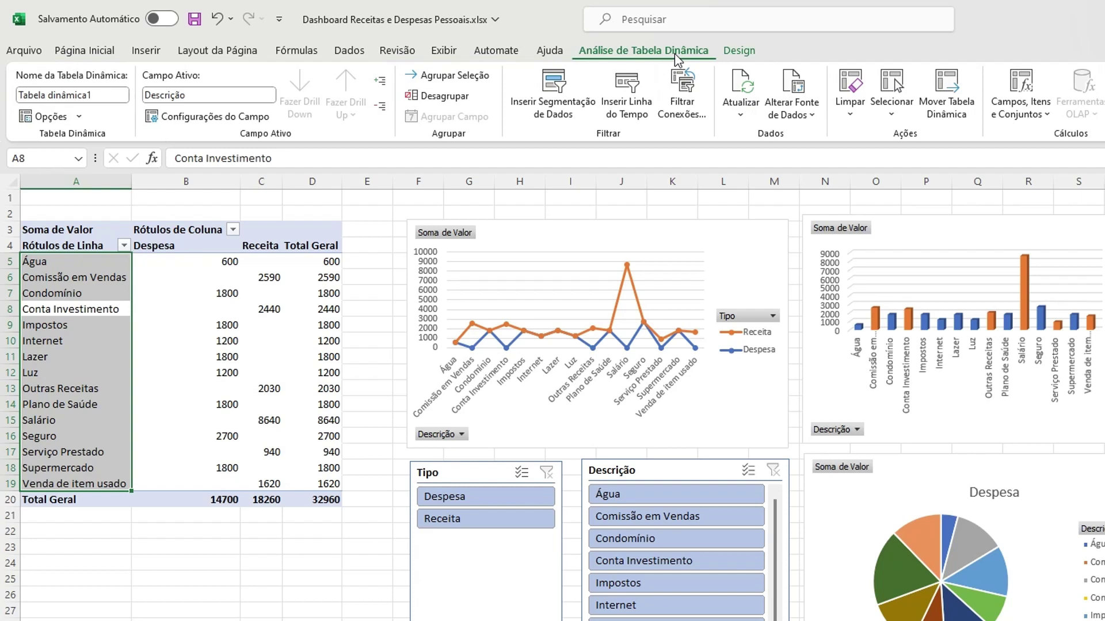
left_click(637, 113)
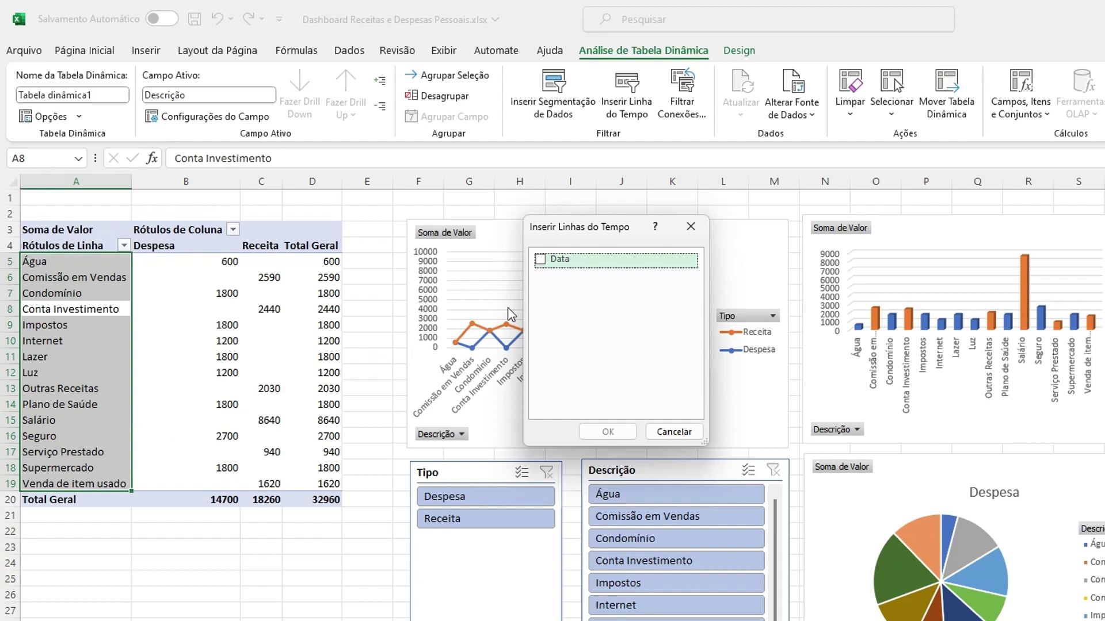
left_click(541, 261)
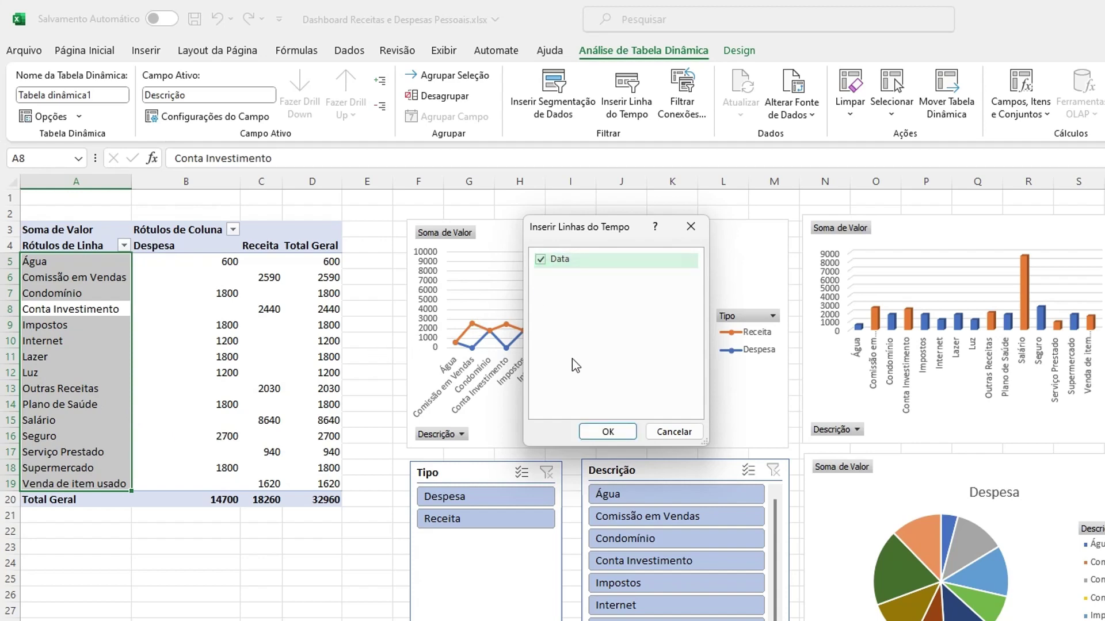
left_click(608, 432)
left_click_drag(603, 433, 464, 227)
left_click_drag(633, 287, 773, 285)
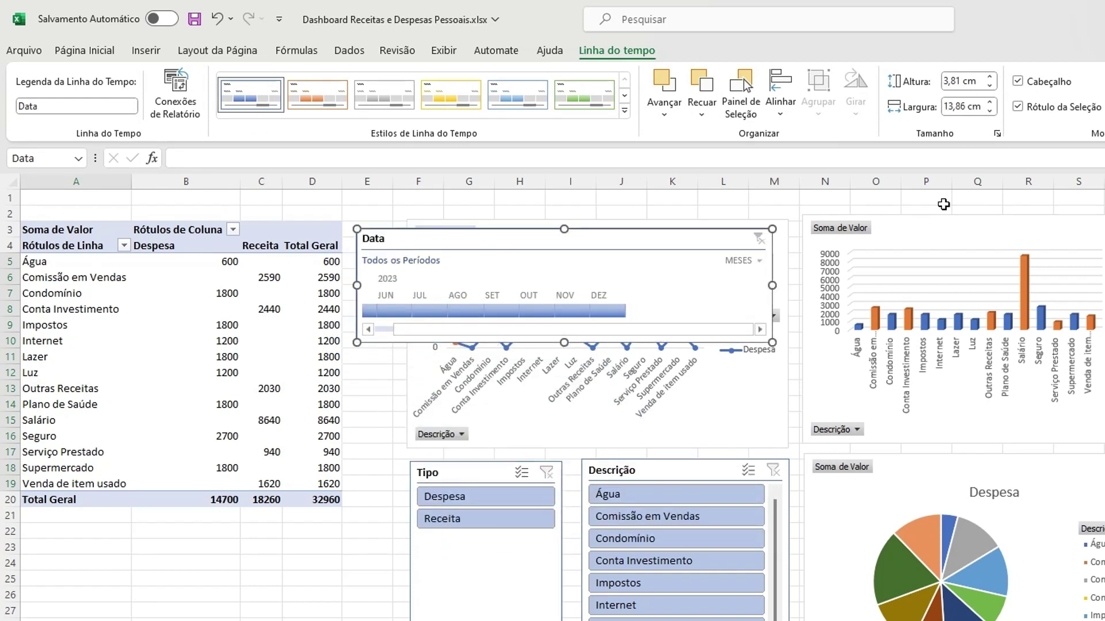
left_click(750, 263)
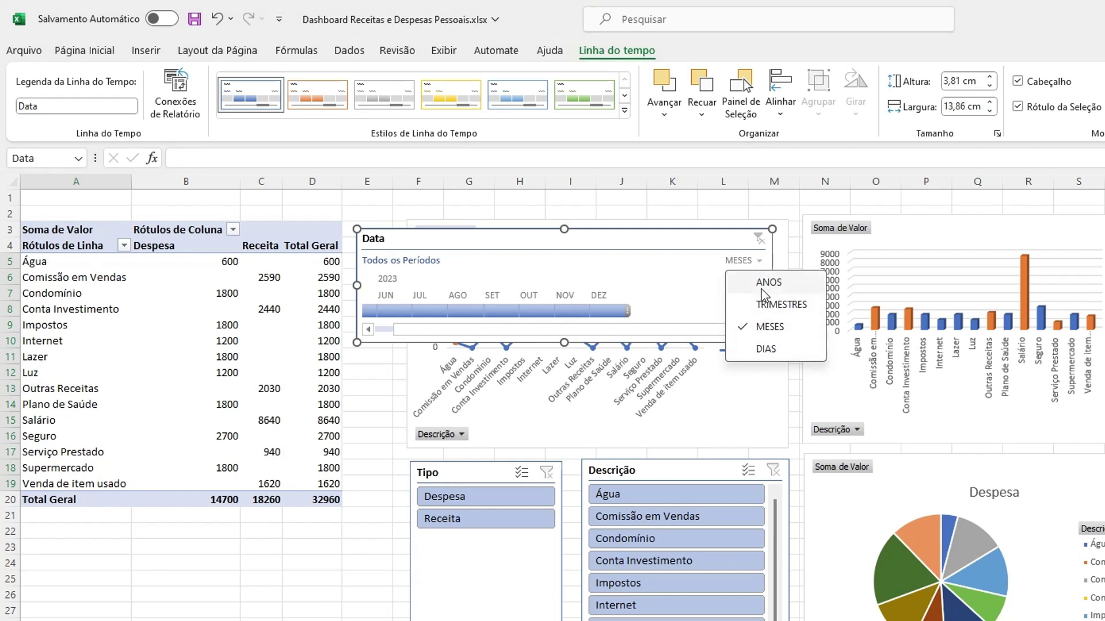
left_click(367, 563)
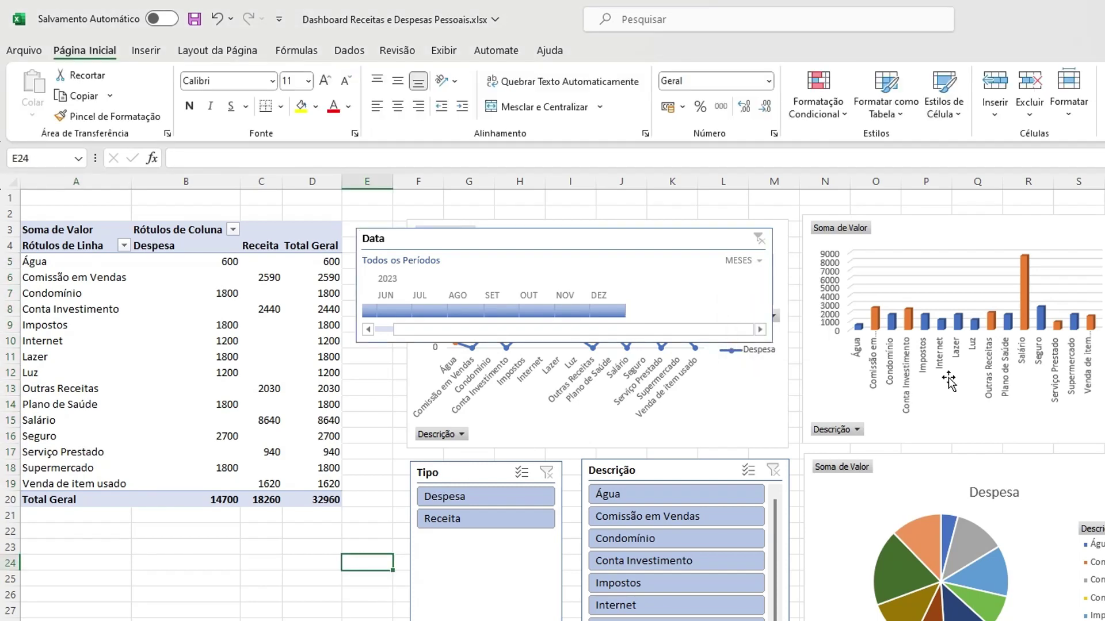
- Move both slicers and all three charts lower on the sheet and place the Data timeline above the line chart
left_click_drag(484, 542, 411, 620)
left_click_drag(631, 473, 560, 560)
left_click_drag(844, 496, 773, 595)
left_click_drag(908, 412, 909, 501)
left_click_drag(583, 441, 595, 532)
left_click(645, 259)
left_click_drag(724, 247, 766, 217)
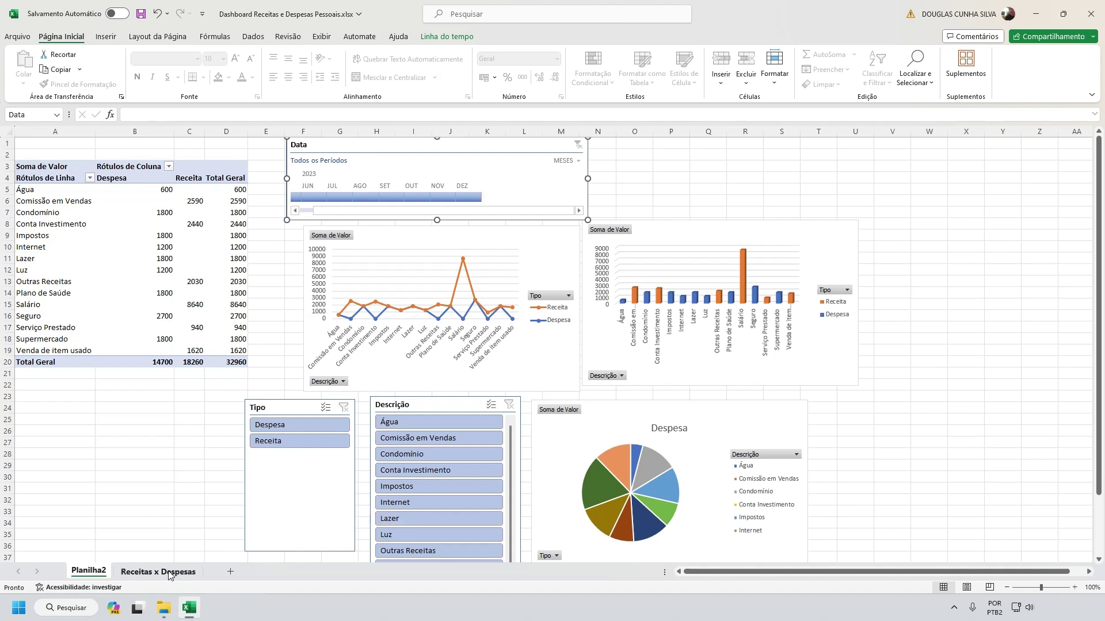
- Draw a rounded rectangle about 3,12 cm high and 6,88 cm wide beside the timeline, above the column chart
left_click(165, 423)
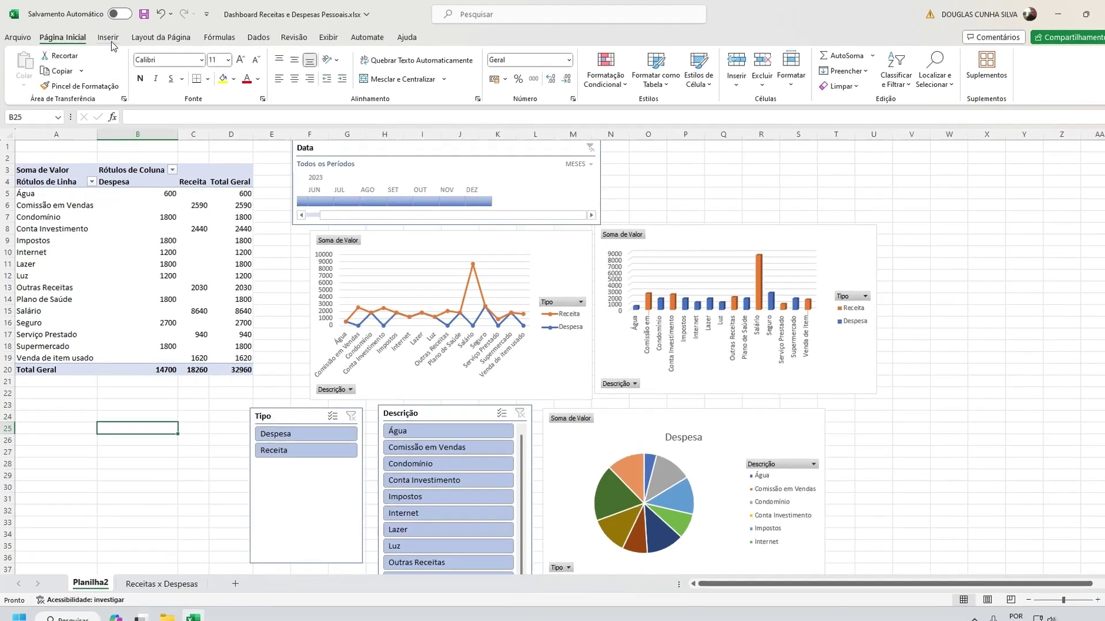
left_click(109, 38)
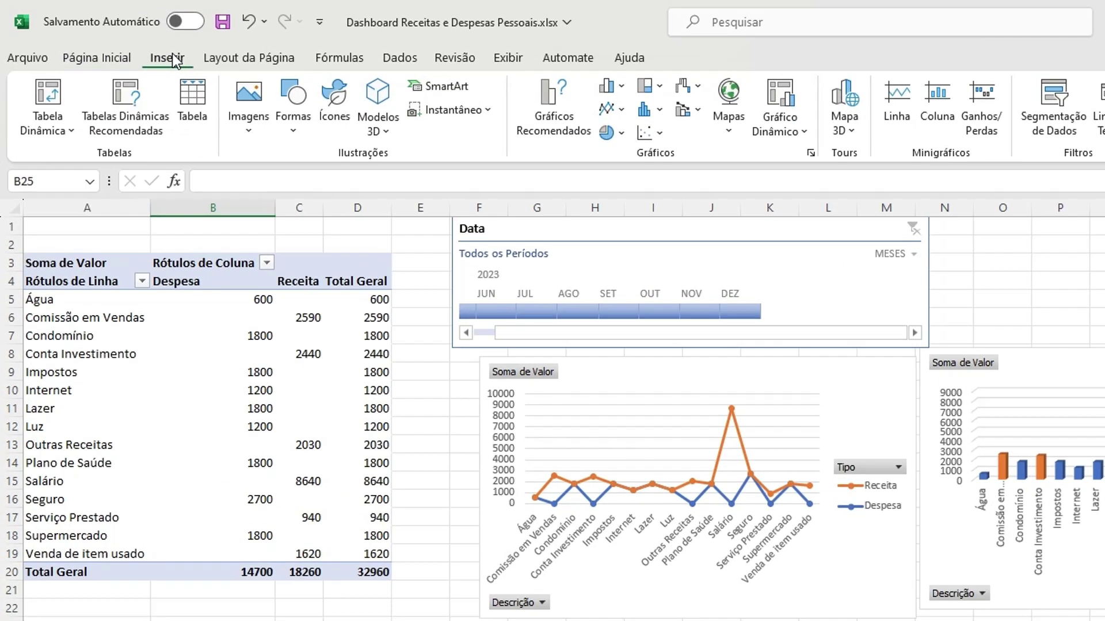
left_click(294, 136)
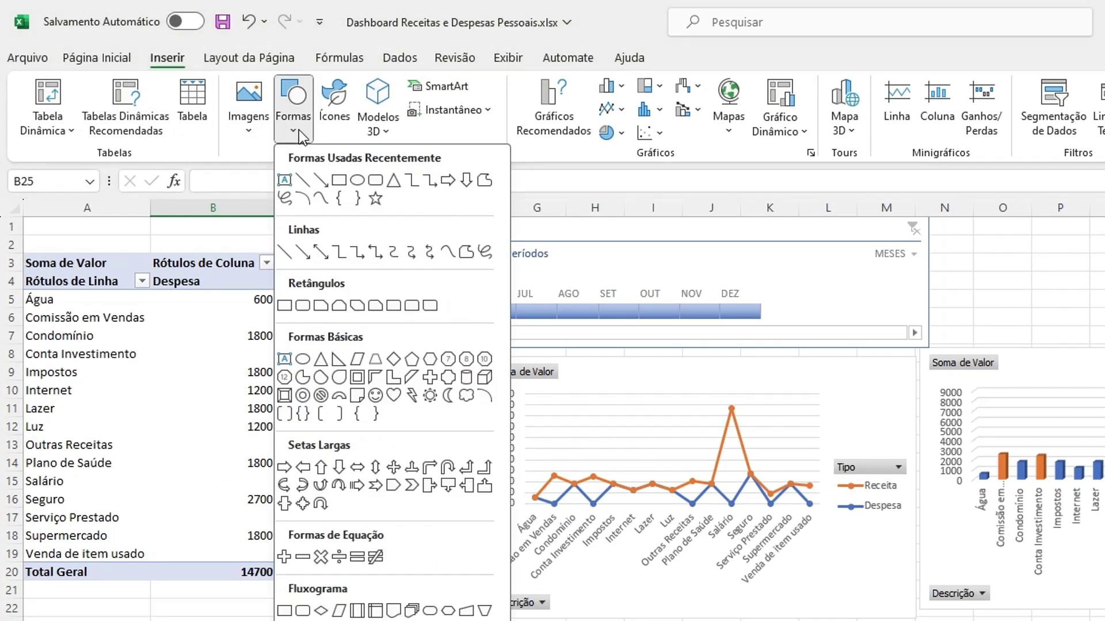
left_click(375, 182)
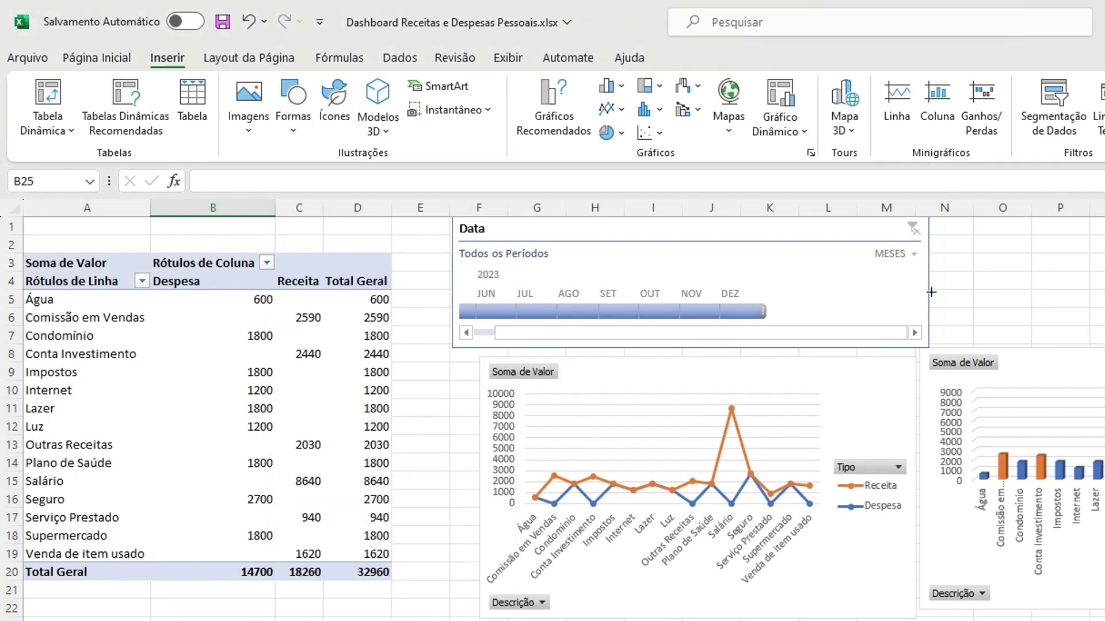
left_click_drag(976, 228, 1104, 335)
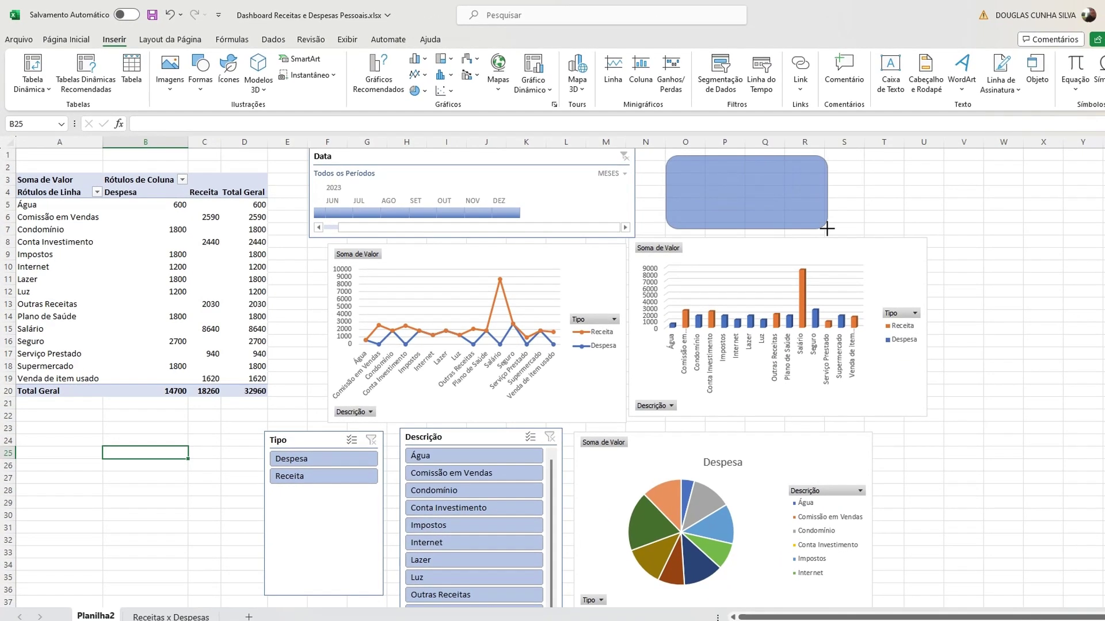
left_click_drag(826, 229, 827, 229)
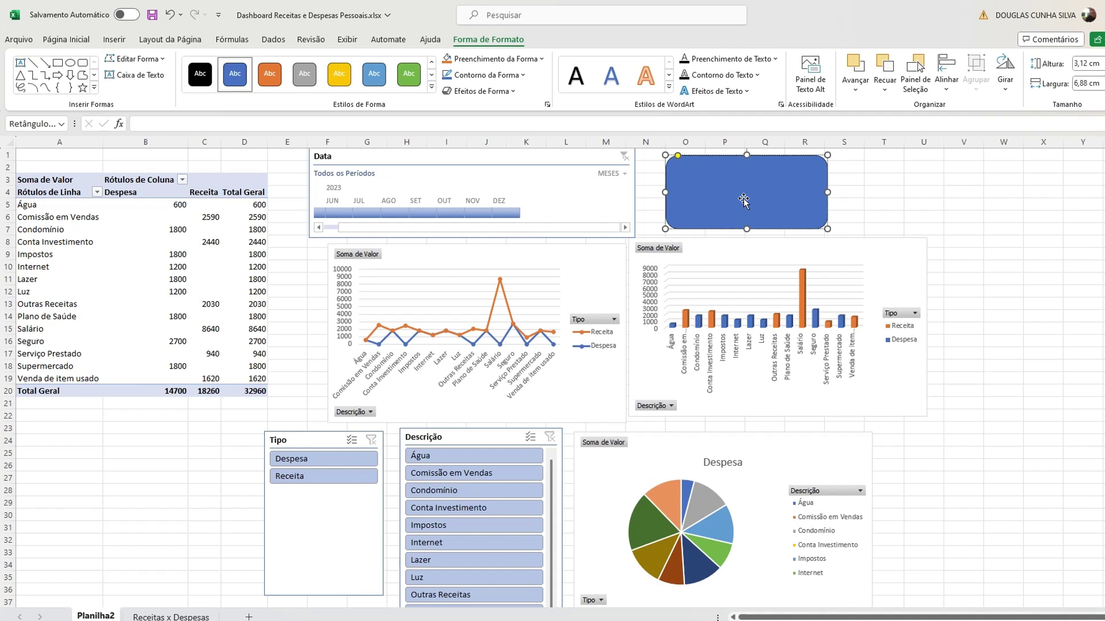
- Label the rounded rectangle "Ir para a planilha de Receitas x Despesas" and centre the text horizontally and vertically
type("Ir para a planilha de ")
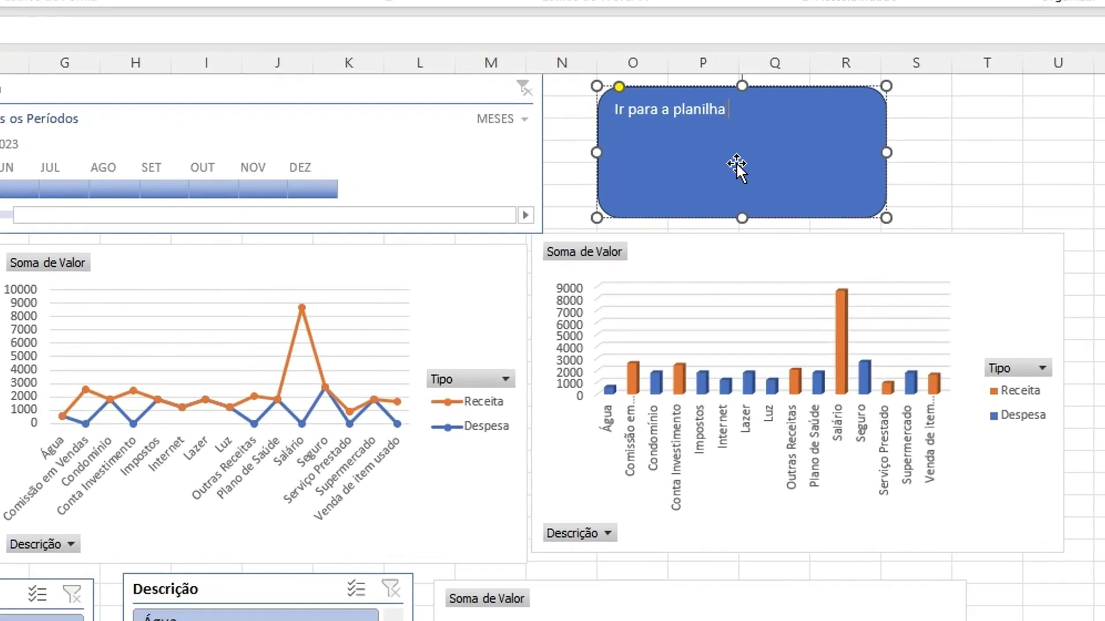
type("Receitas x D")
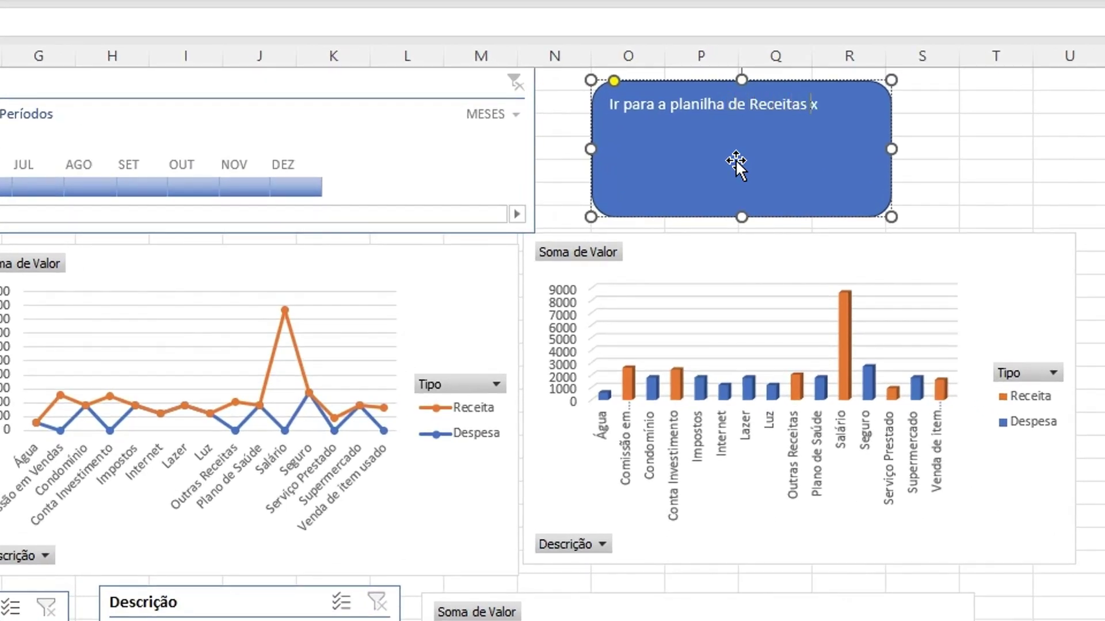
type("espesas")
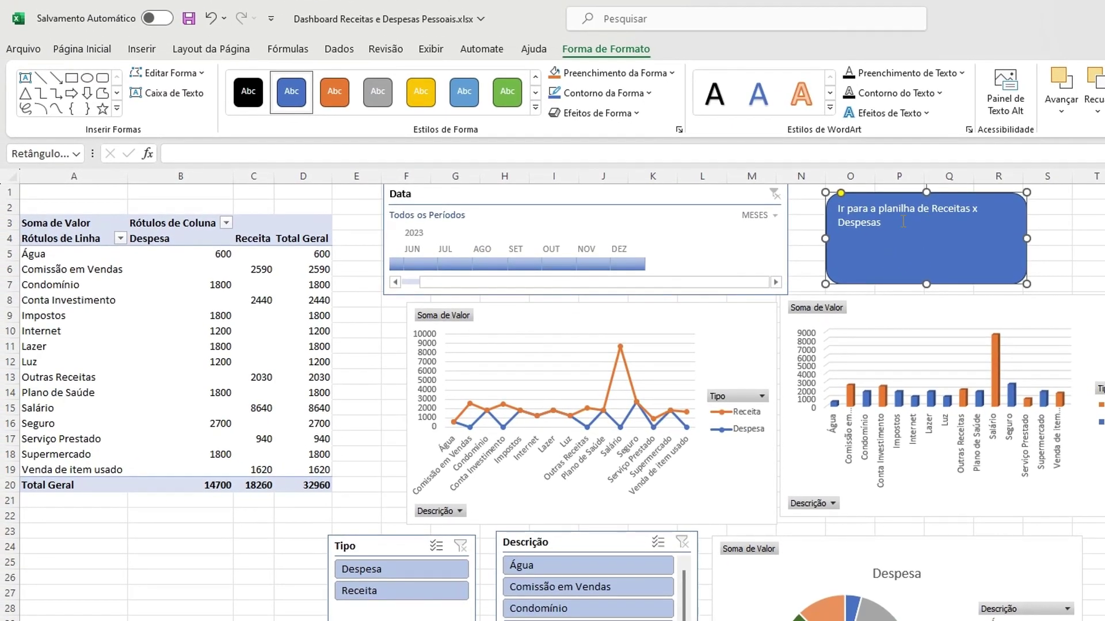
left_click(107, 51)
left_click(387, 103)
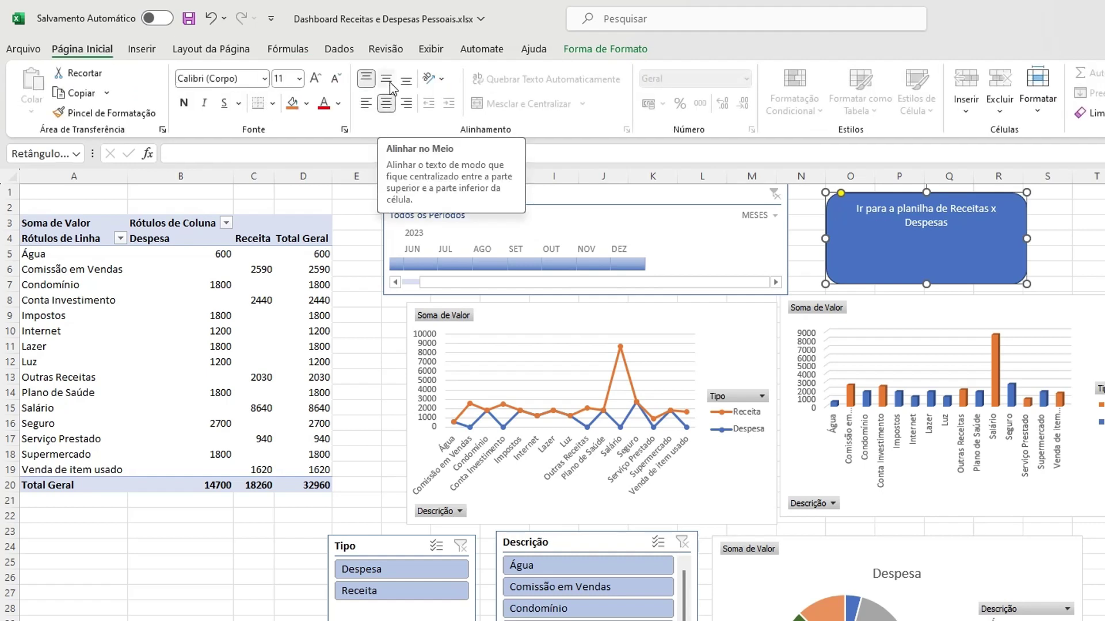
left_click(387, 80)
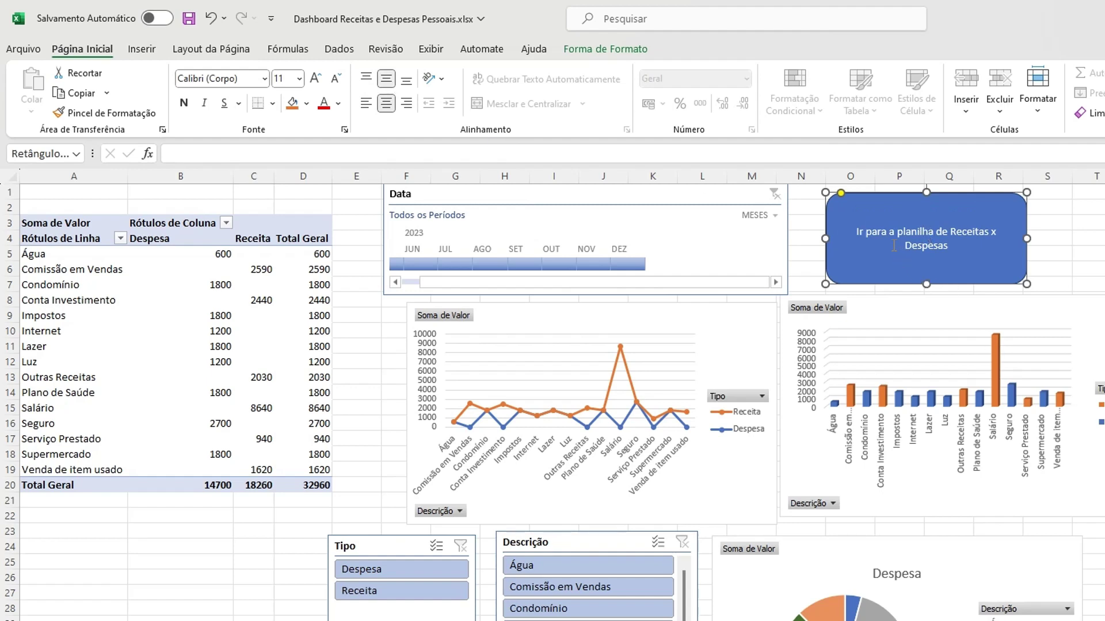
- Link the rounded rectangle to cell A1 of the 'Receitas x Despesas' sheet in this document
right_click(828, 208)
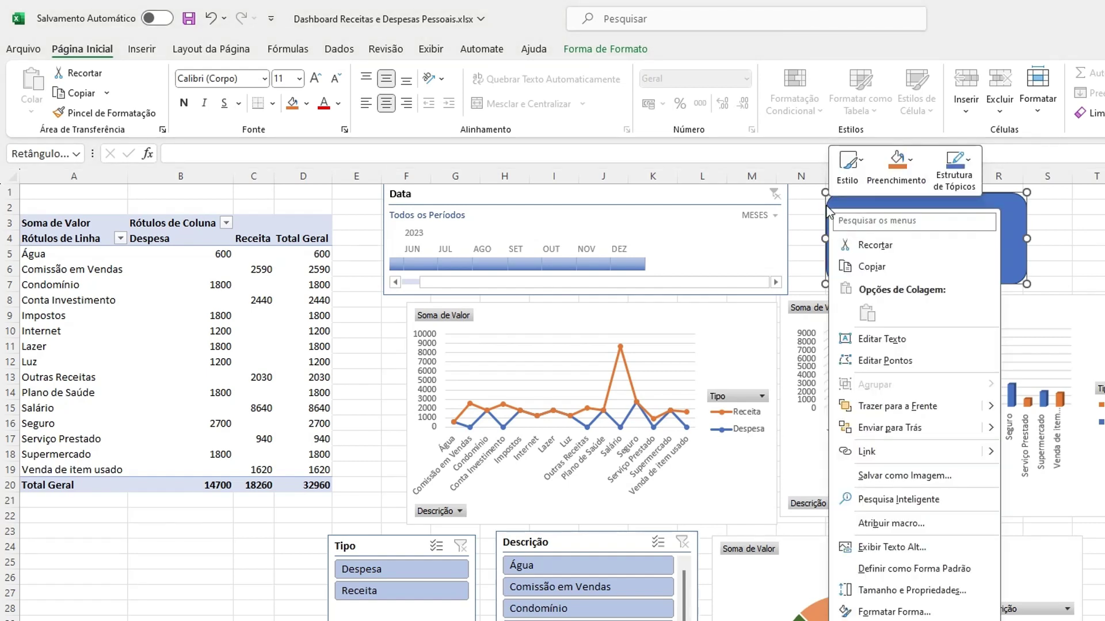
left_click(915, 458)
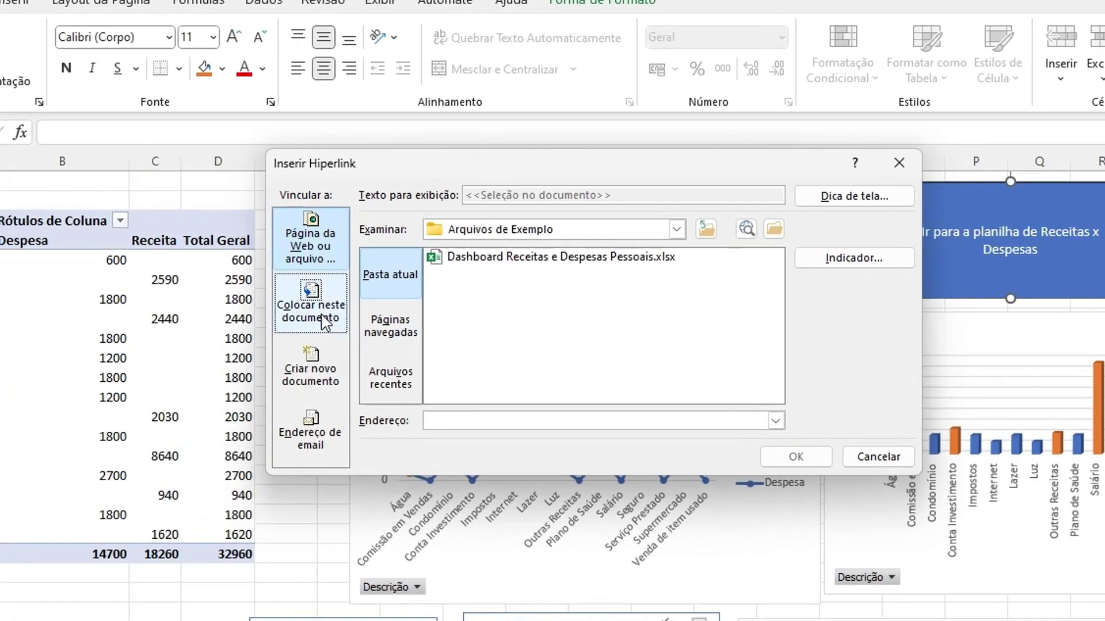
left_click(382, 295)
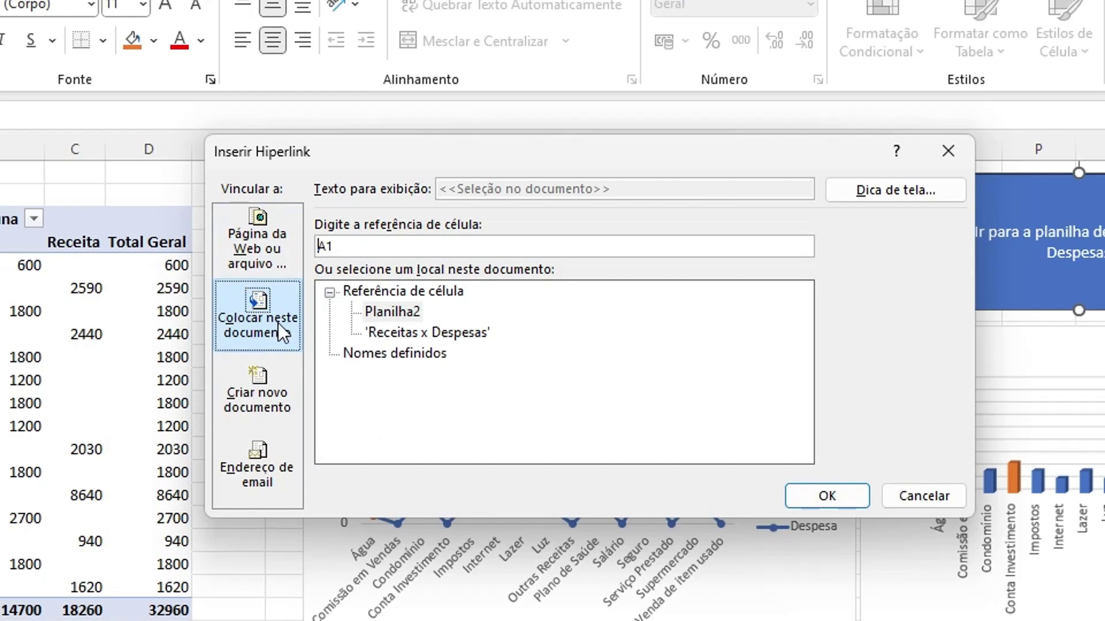
left_click(405, 332)
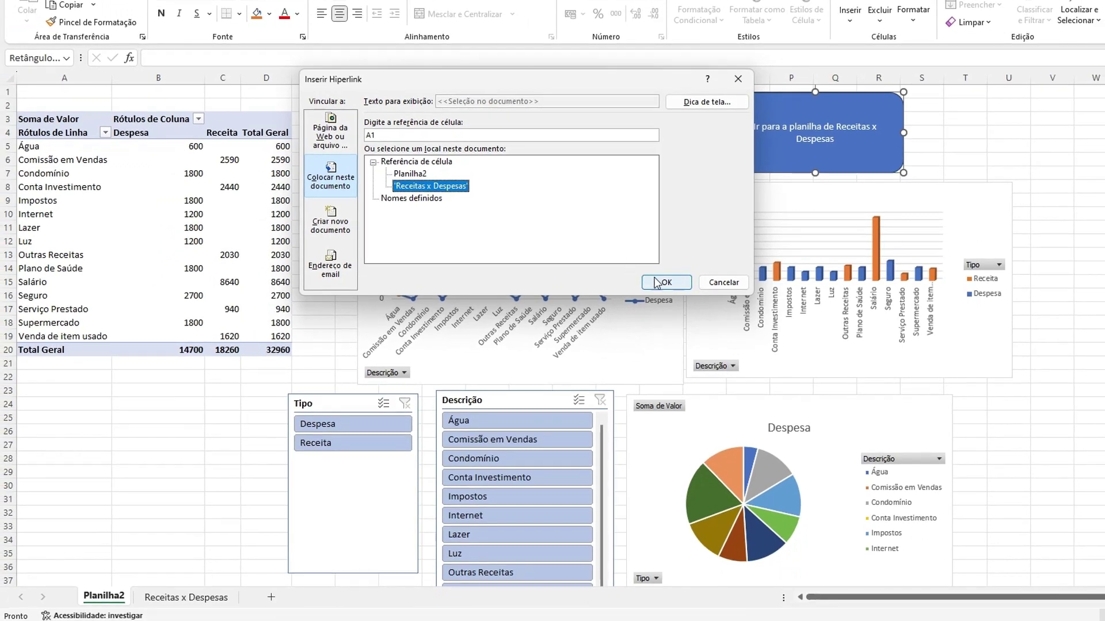
left_click(657, 282)
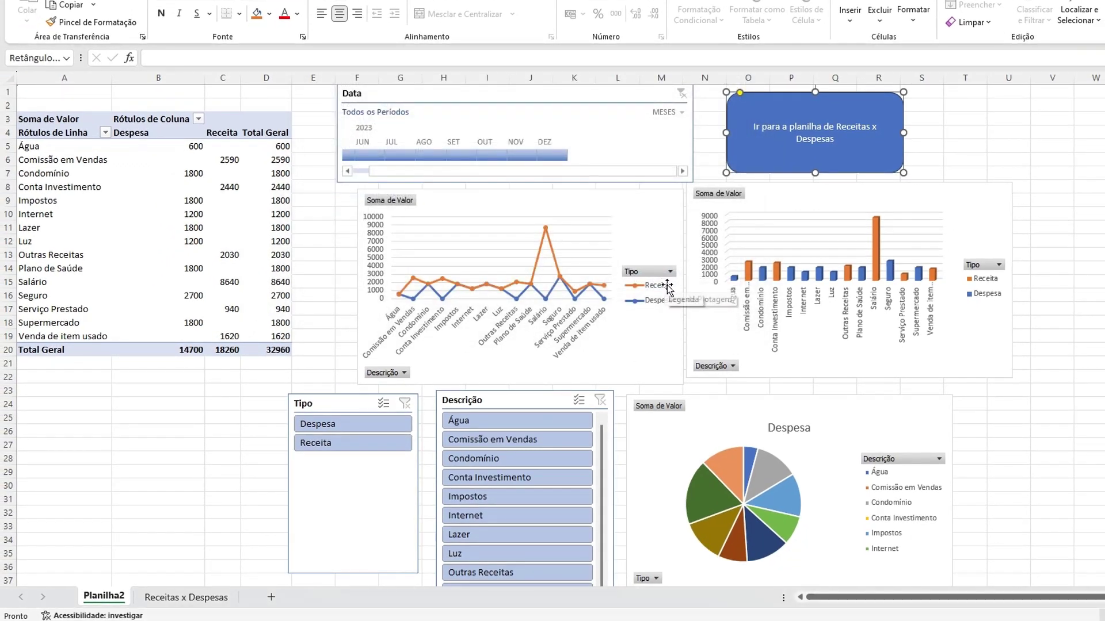
left_click(1052, 398)
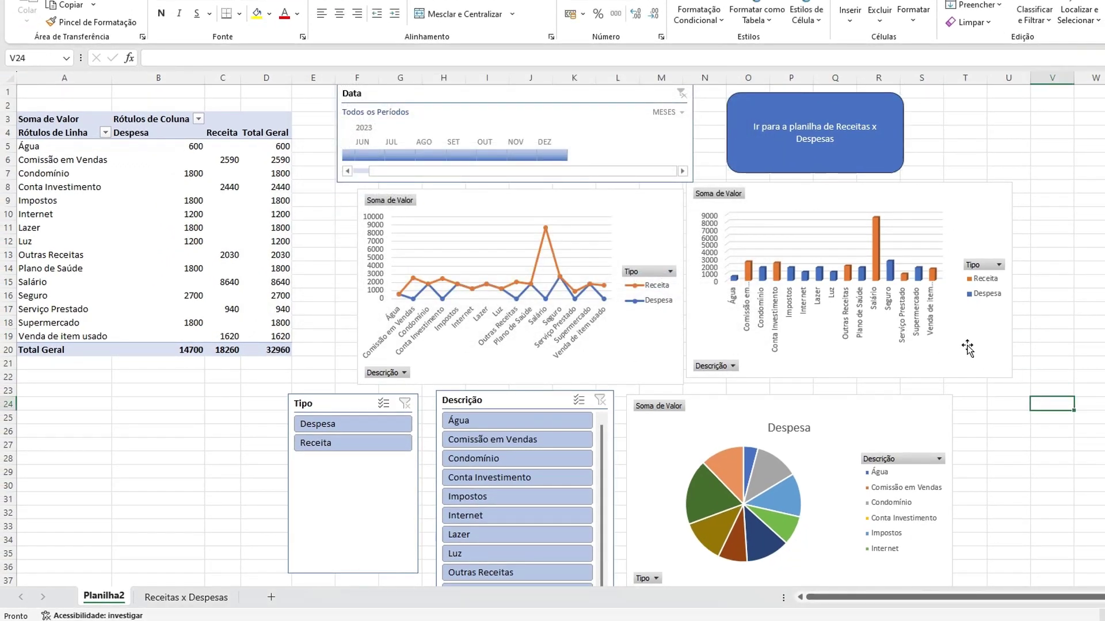
- Test the rounded rectangle's hyperlink and look through the transactions table on the linked sheet
left_click(778, 167)
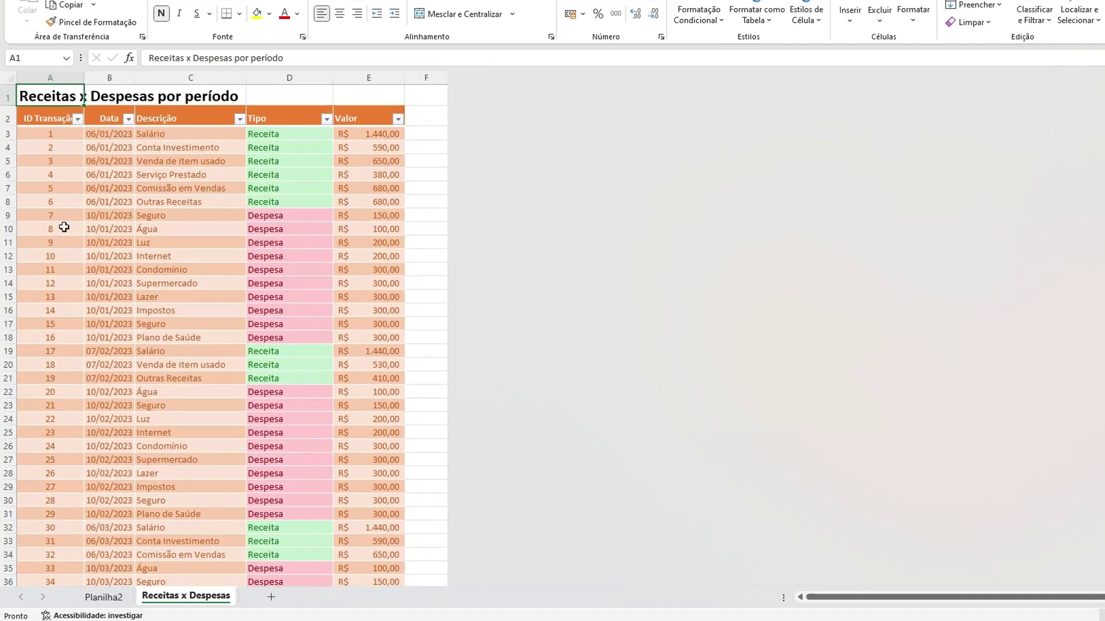
scroll(217, 237, "down", 20)
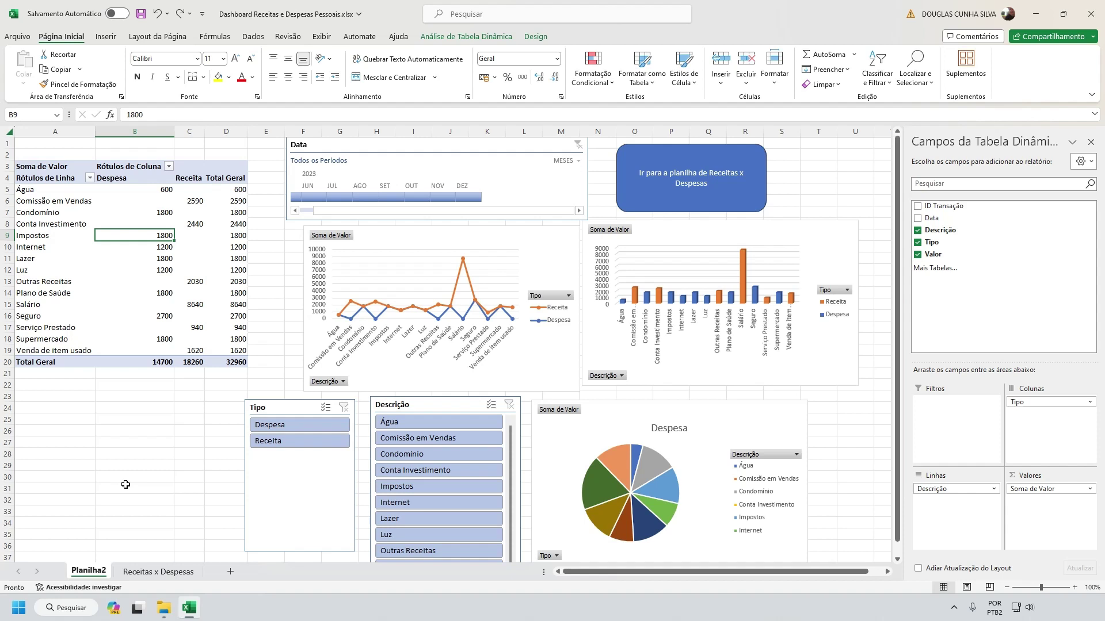
- Arrange the Tipo slicer's buttons in two columns with a 1 cm button height and shorten the slicer to about 2,17 cm
left_click(284, 408)
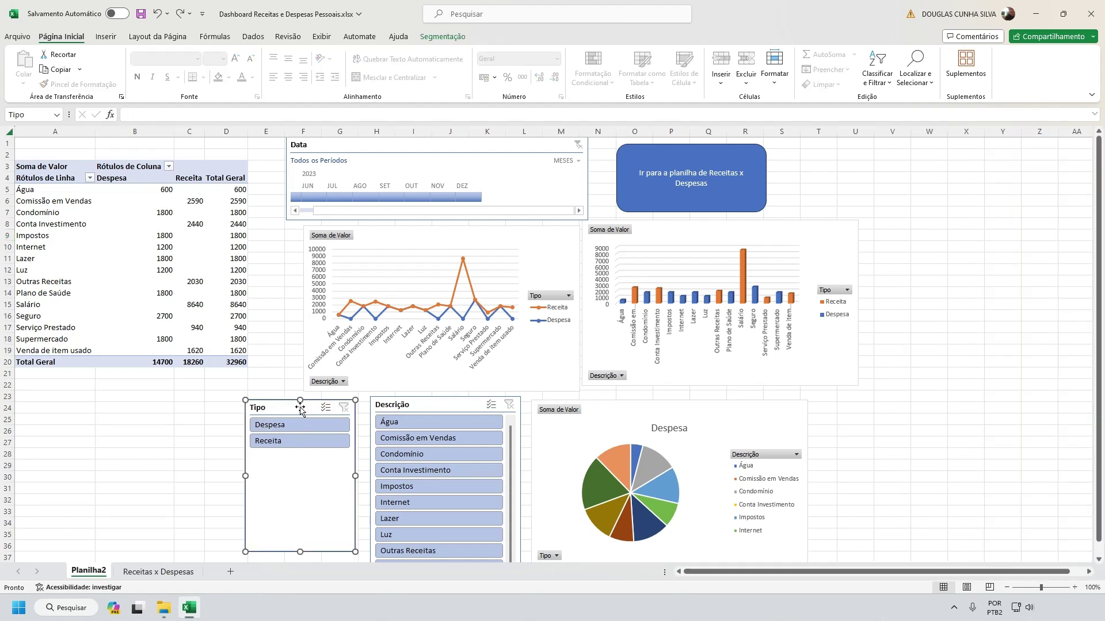
left_click(194, 399)
left_click(246, 404)
left_click(444, 40)
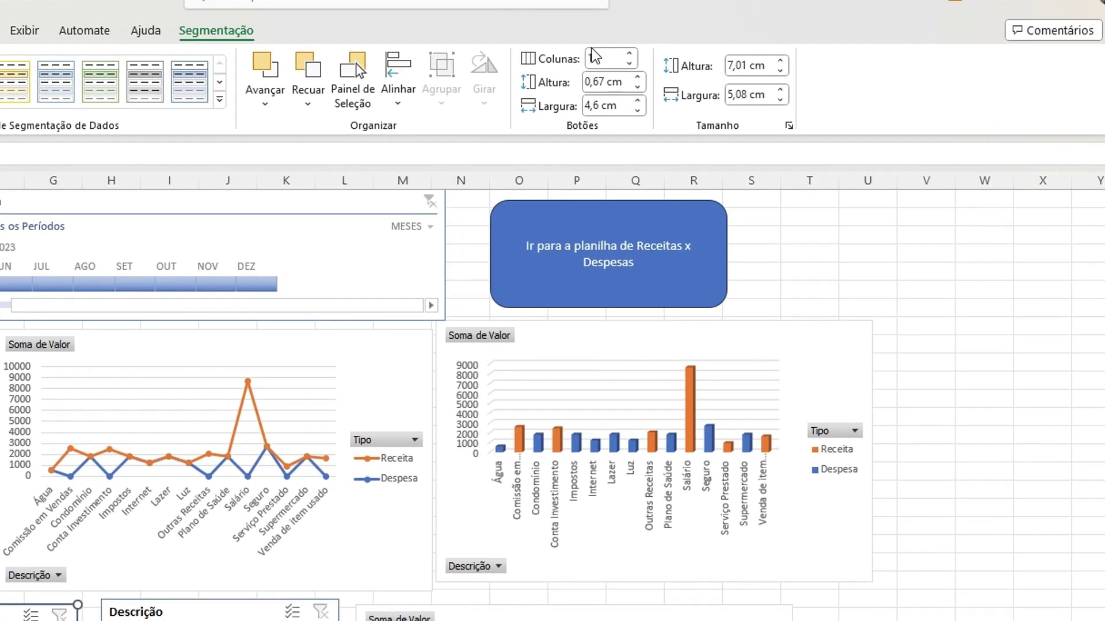
left_click(630, 54)
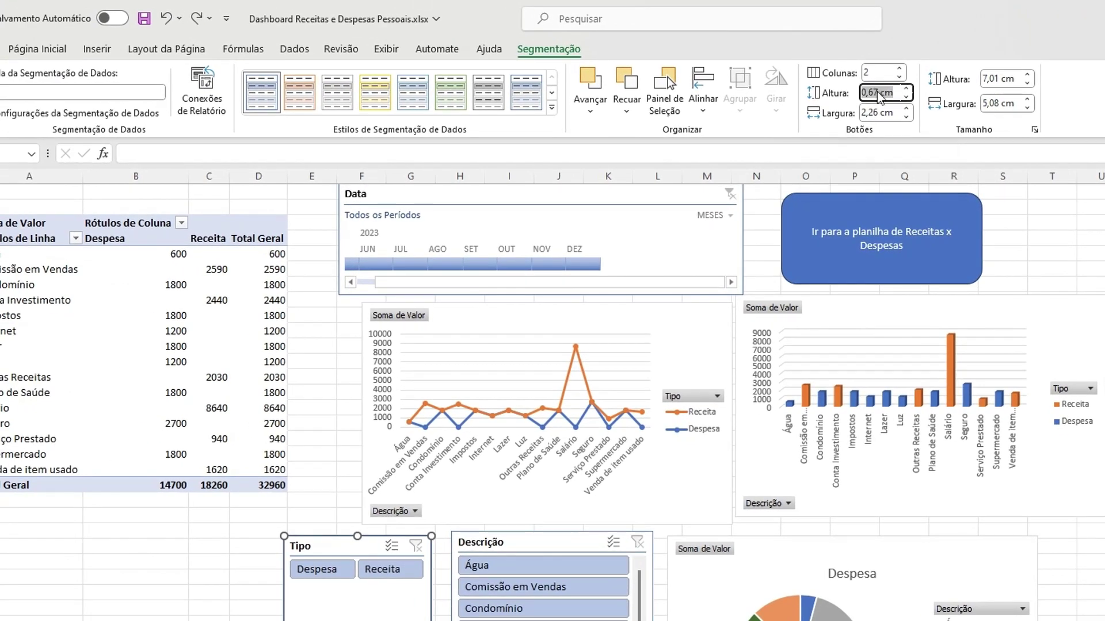
left_click_drag(879, 92, 863, 92)
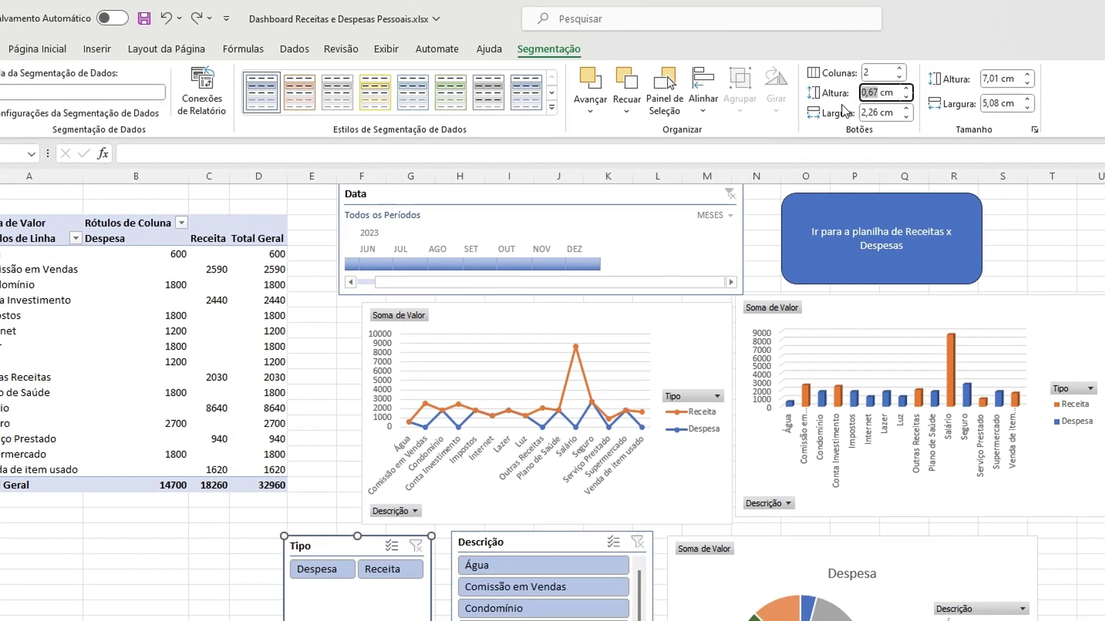
type("1")
key("Return")
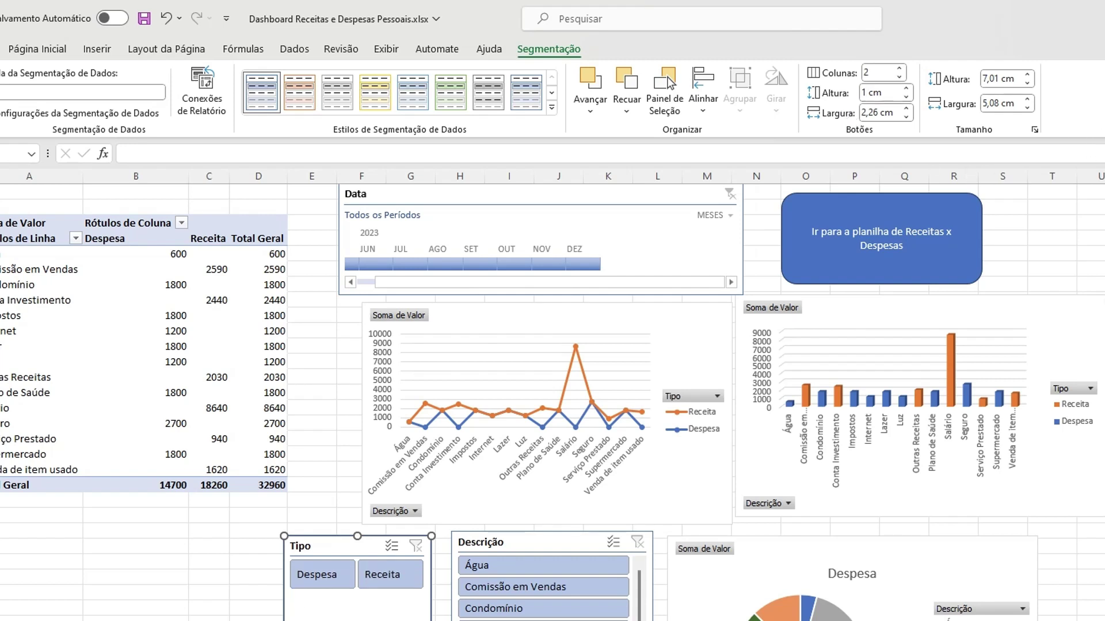
mouse_move(370, 613)
left_mouse_down()
mouse_move(370, 594)
mouse_move(359, 603)
left_mouse_up()
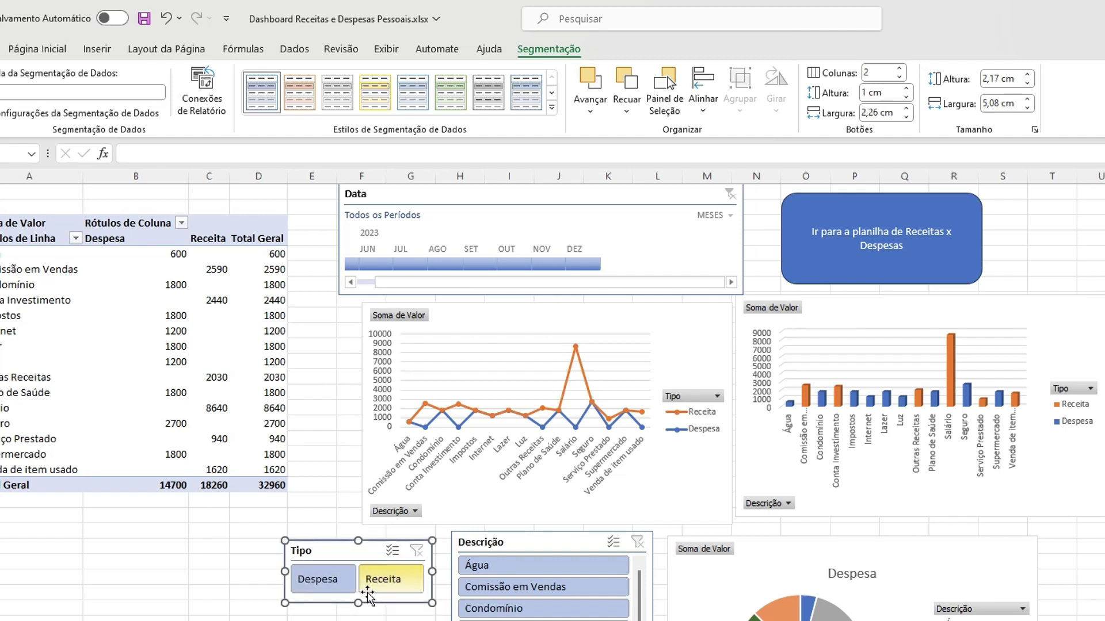
- Arrange the Descrição slicer's buttons in two columns and place the slicer directly beneath the Tipo slicer
left_click(512, 544)
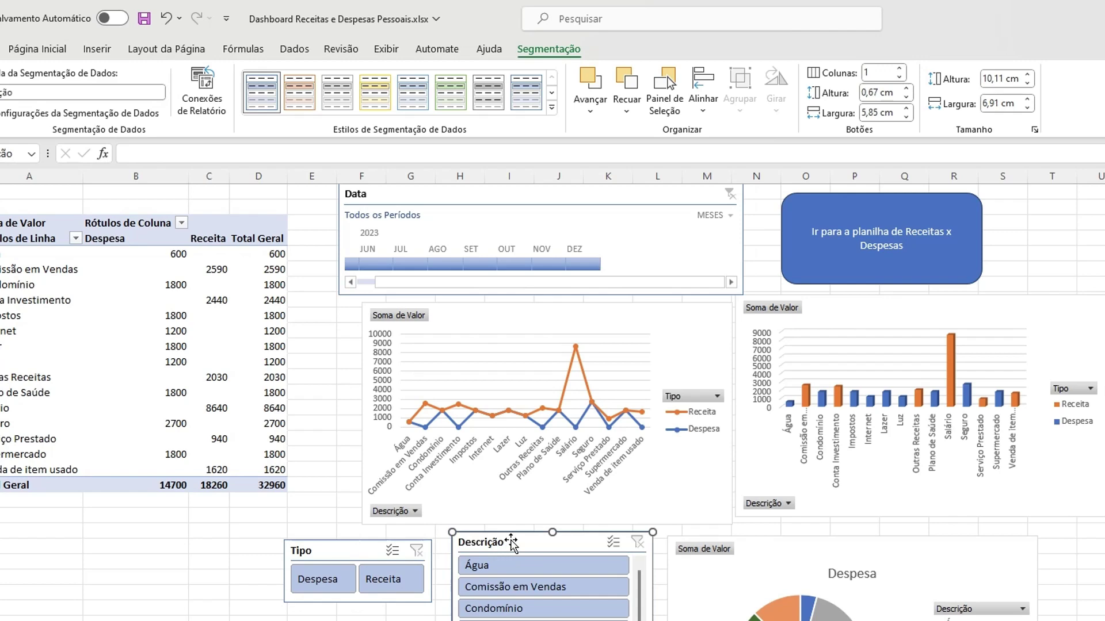
left_click(900, 68)
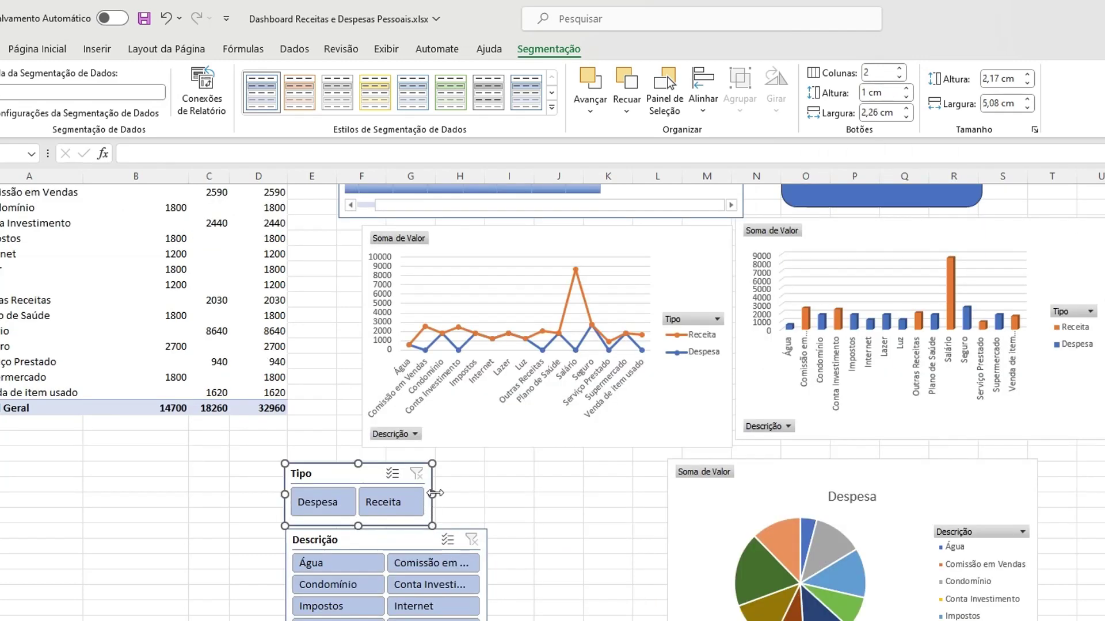
- Widen the Tipo slicer to match the Descrição slicer and move both beside the column chart
left_click_drag(442, 492, 485, 492)
left_click(570, 523, "ctrl")
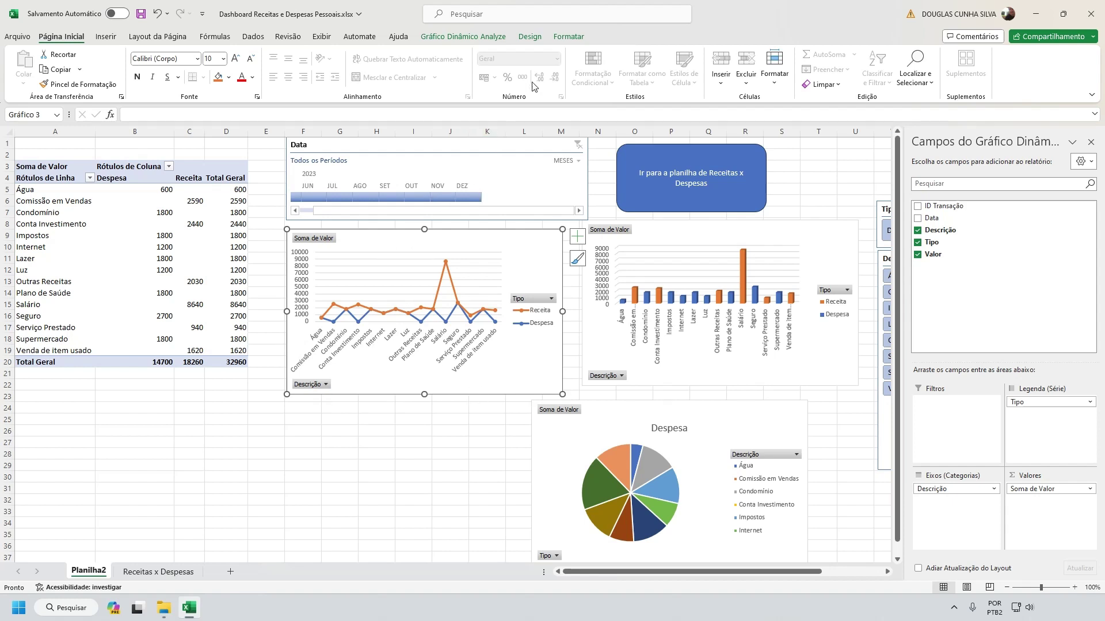
- Remove the background fill from the line chart's chart area with Sem Preenchimento
left_click(530, 37)
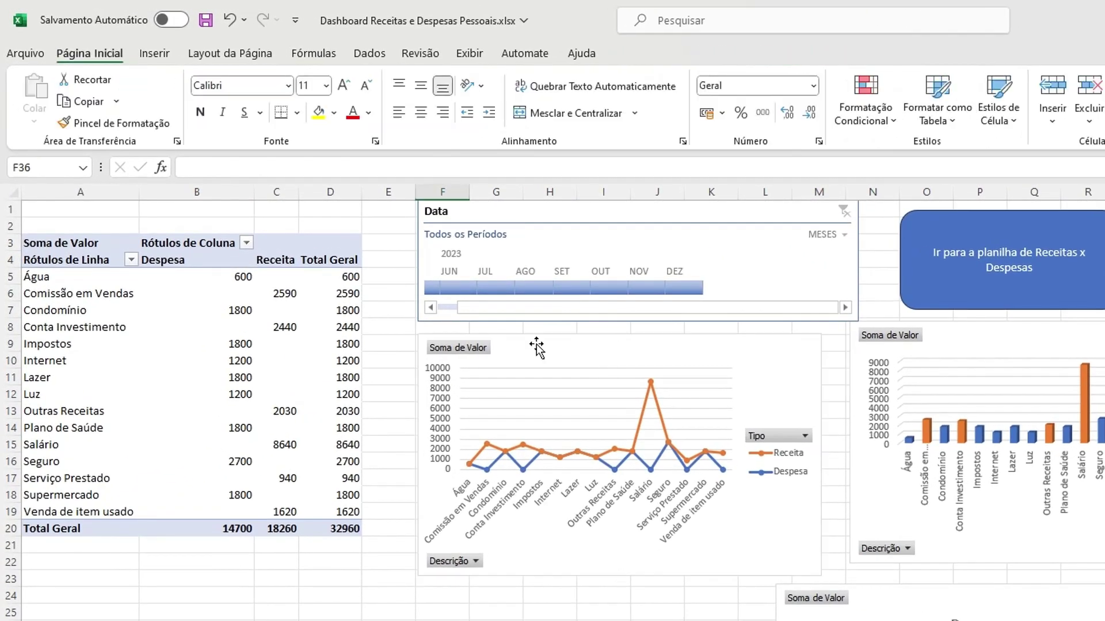
left_click(536, 347)
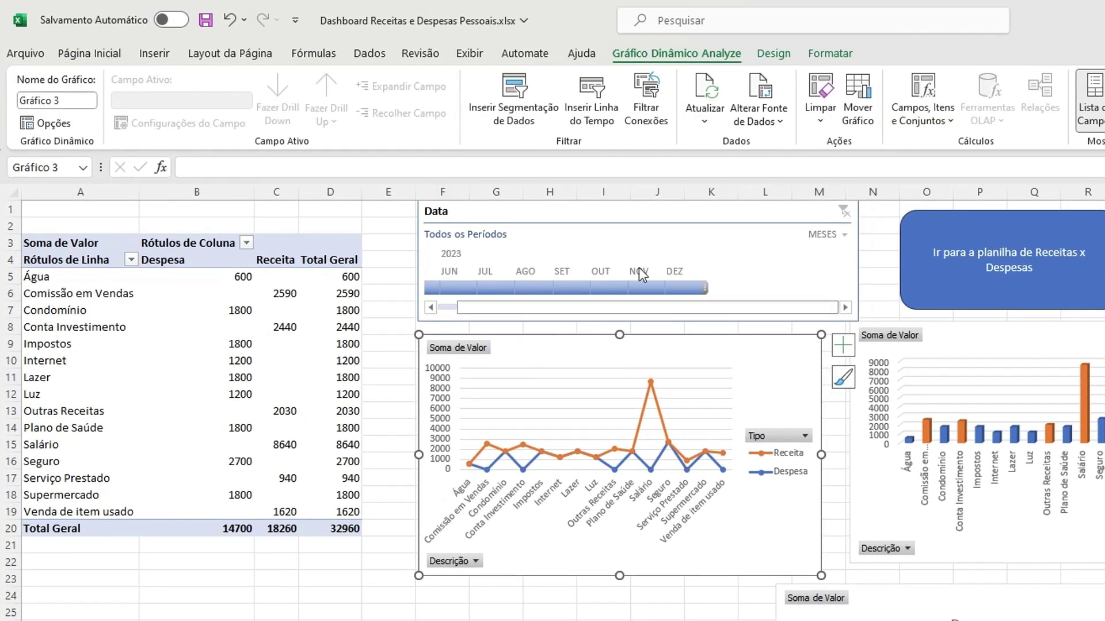
left_click(830, 54)
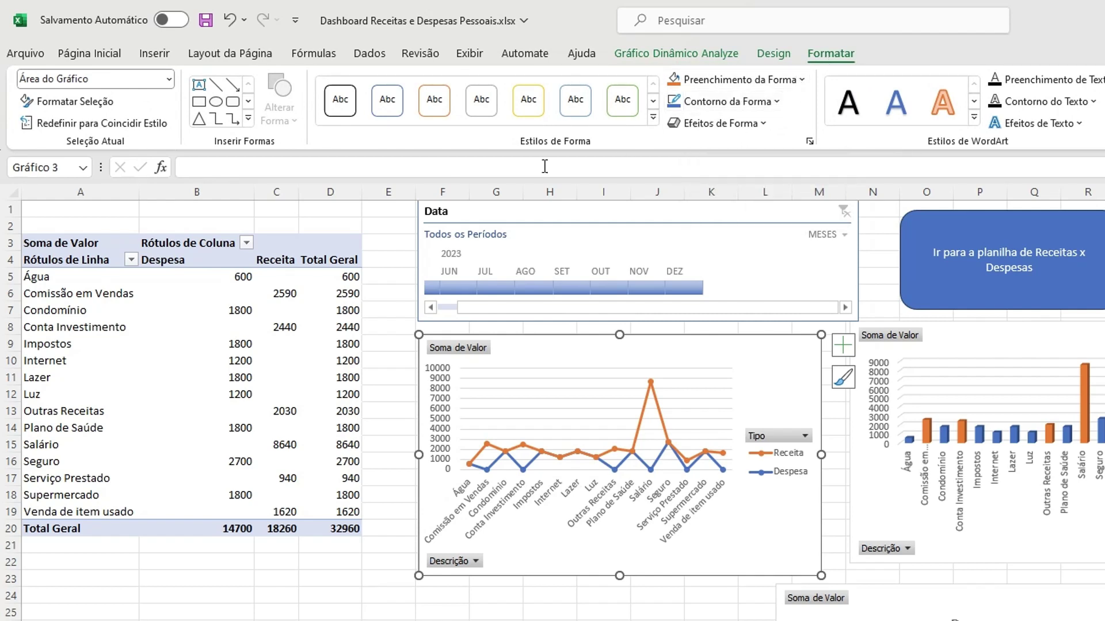
left_click(777, 77)
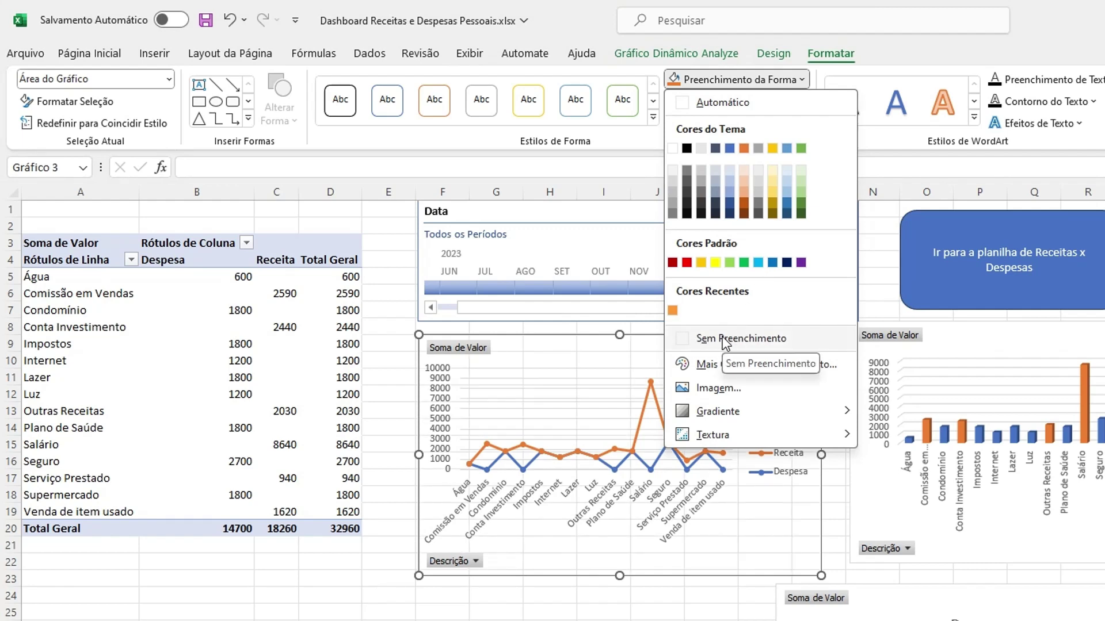
left_click(739, 333)
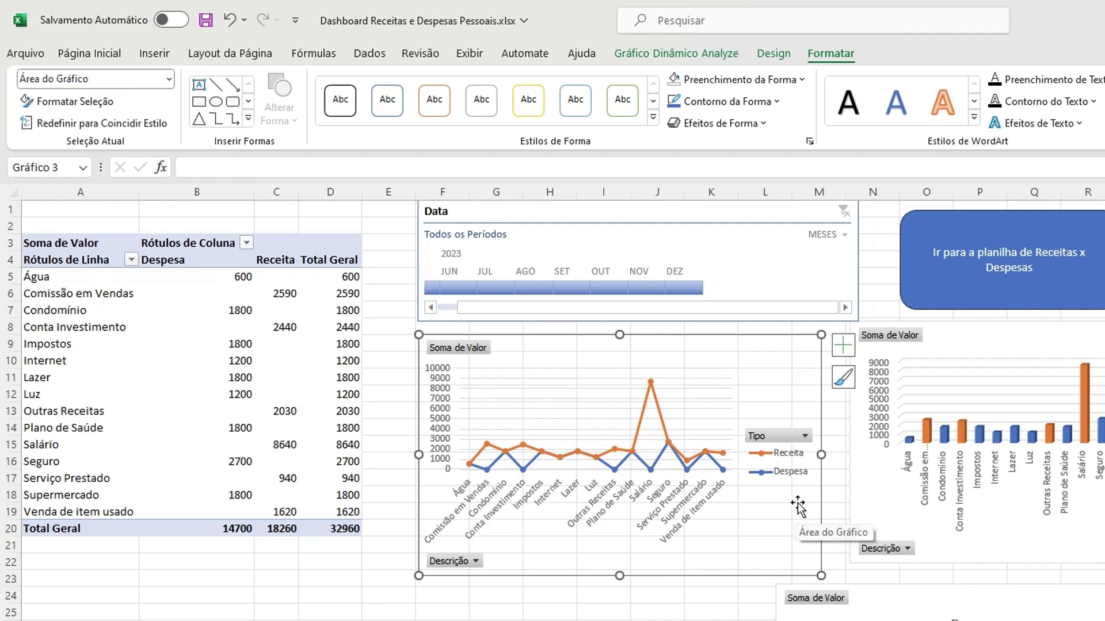
- Set the column chart's chart area to Sem Preenchimento so it has no background fill
left_click(878, 520)
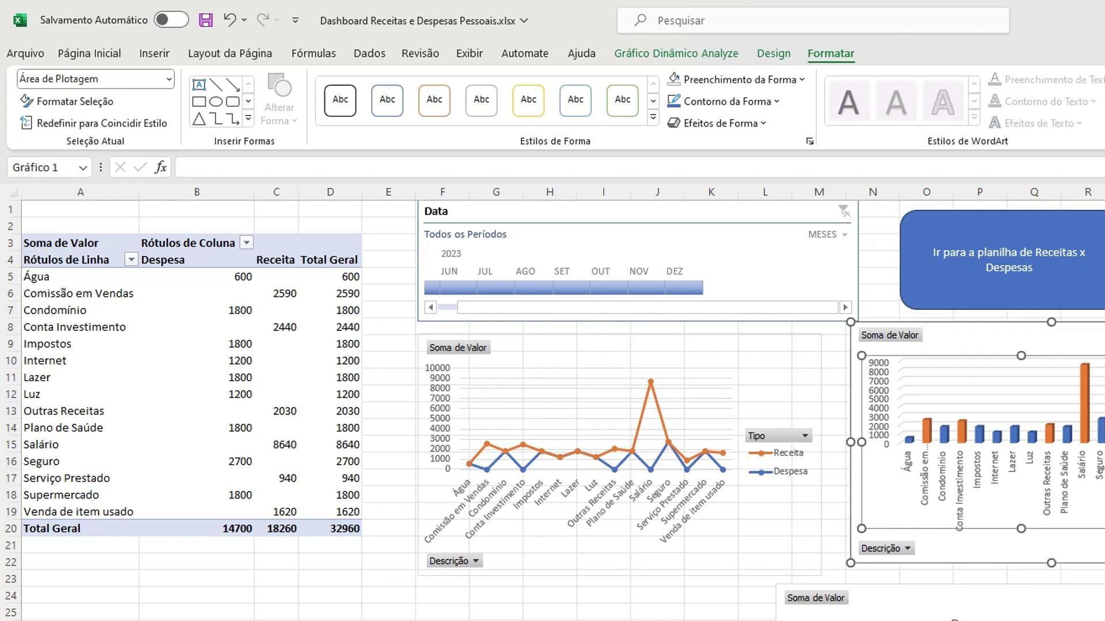
left_click(1001, 339)
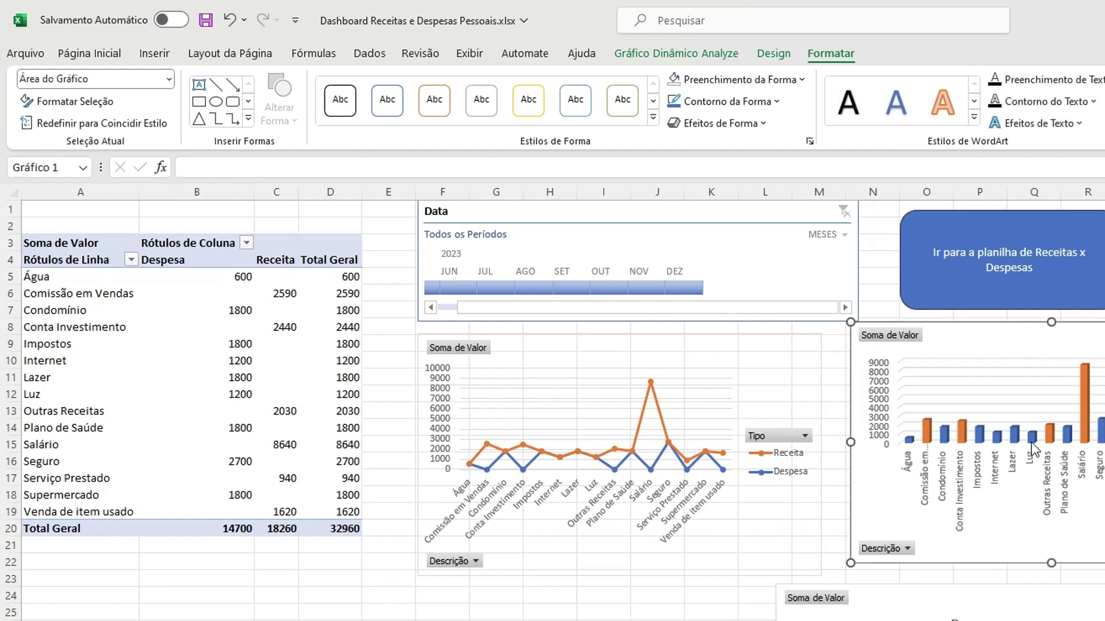
left_click(790, 85)
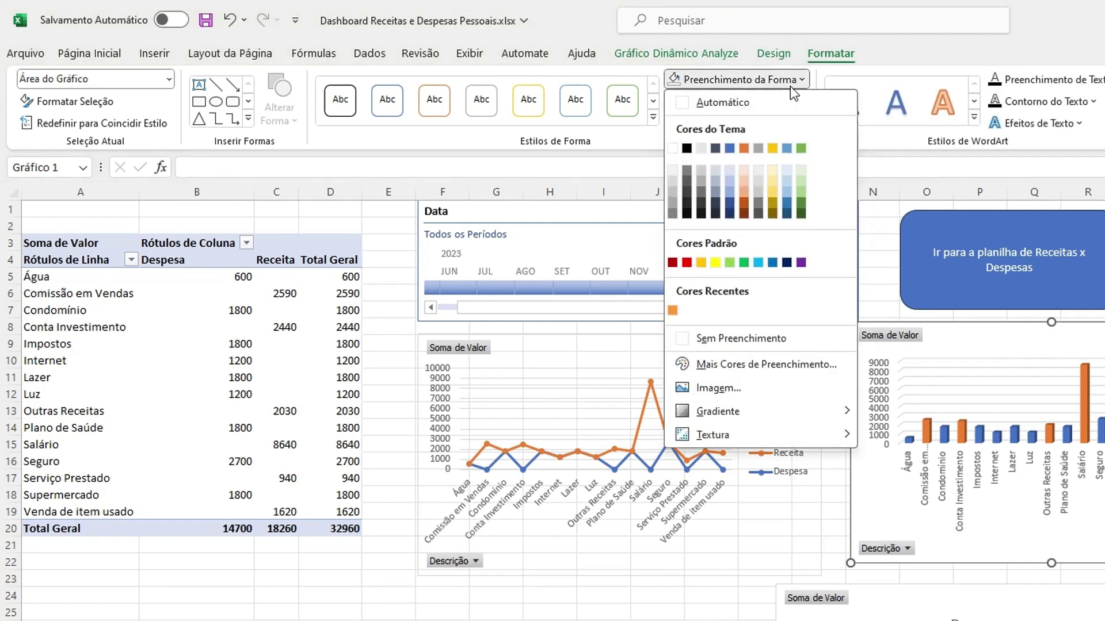
left_click(714, 339)
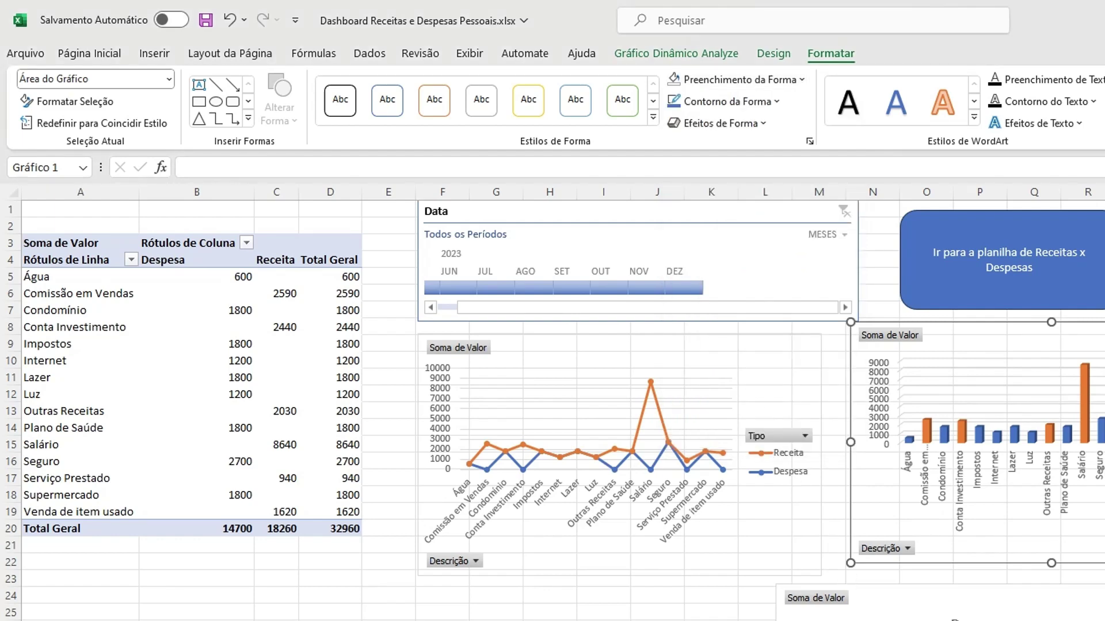
- Remove the background fill from the Despesa pie chart's chart area and deselect the chart
left_click(862, 617)
left_click(793, 79)
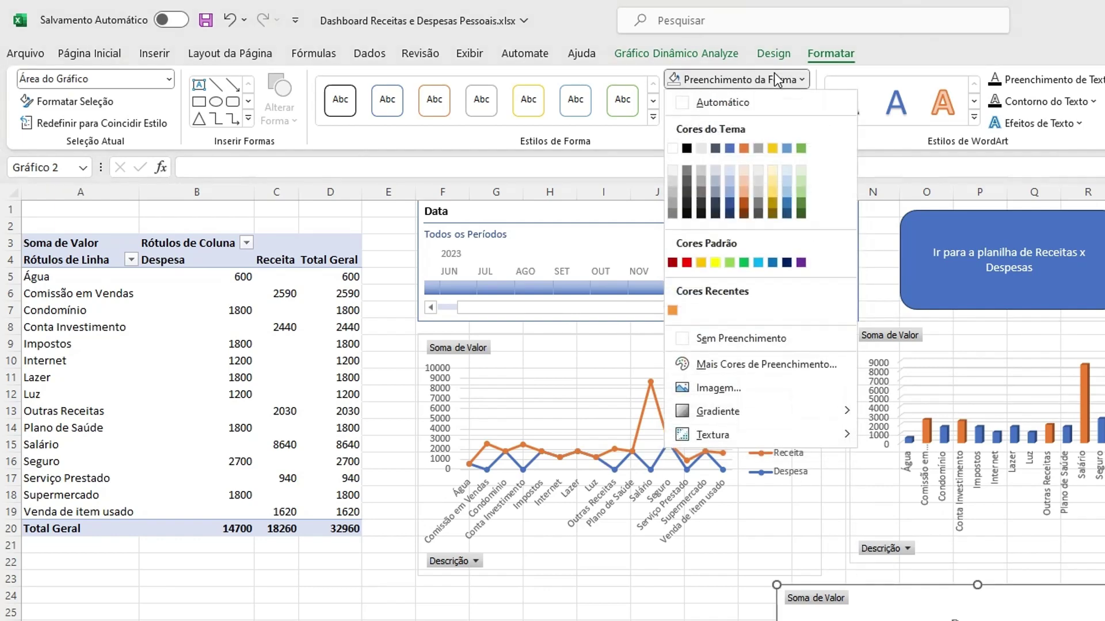
key("Escape")
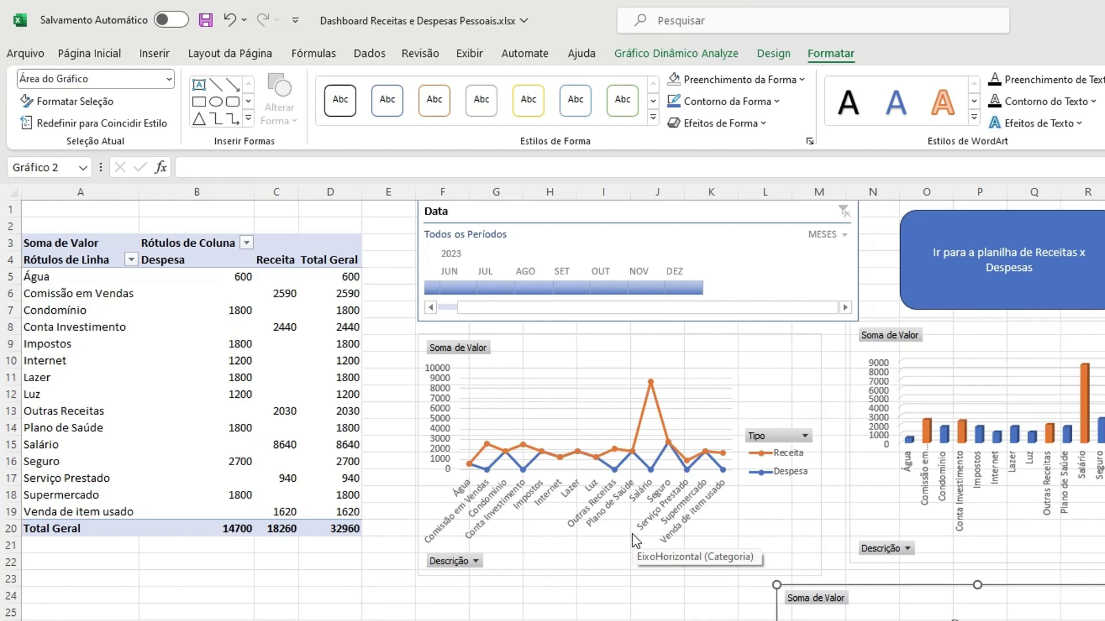
left_click(440, 593)
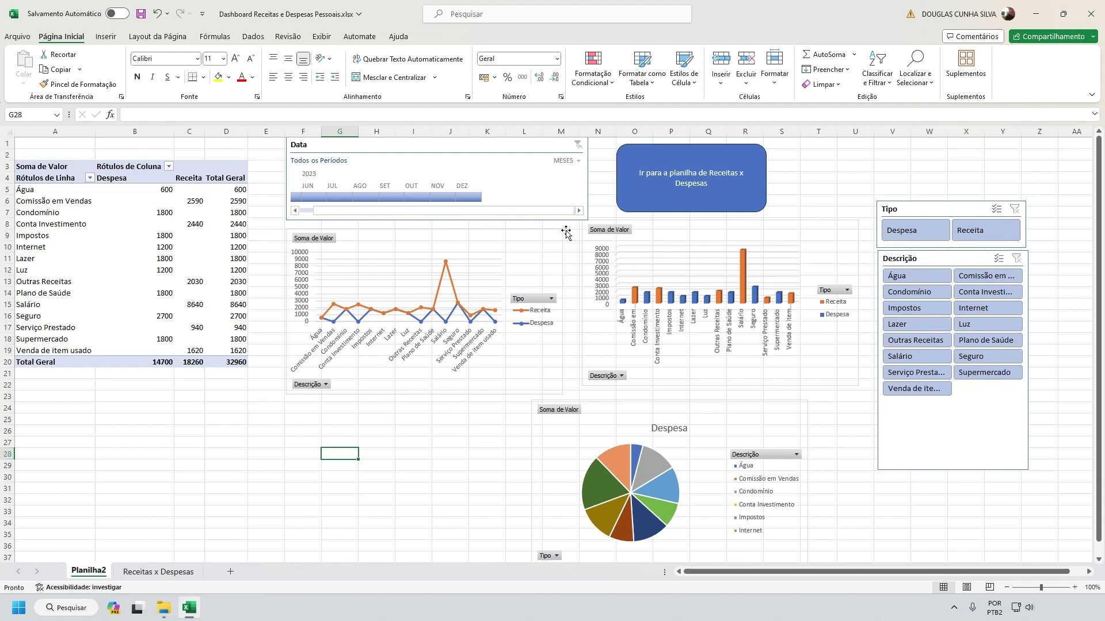
- Draw a rounded rectangle about 7,94 cm high and 8,81 cm wide over the lower part of the line chart
left_click(413, 407)
left_click(109, 38)
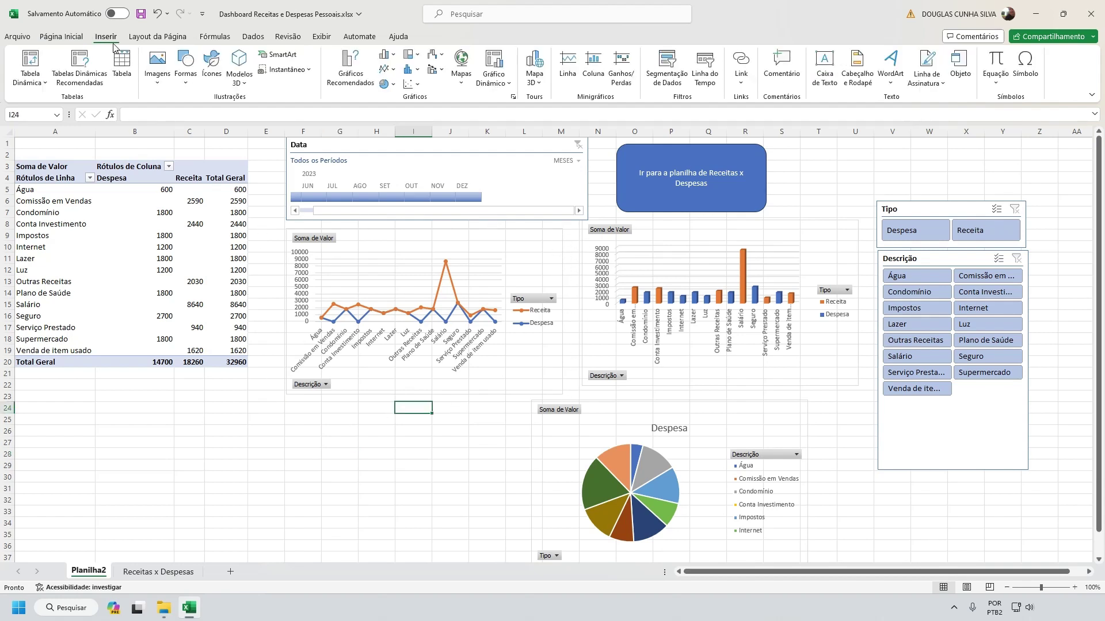
left_click(181, 81)
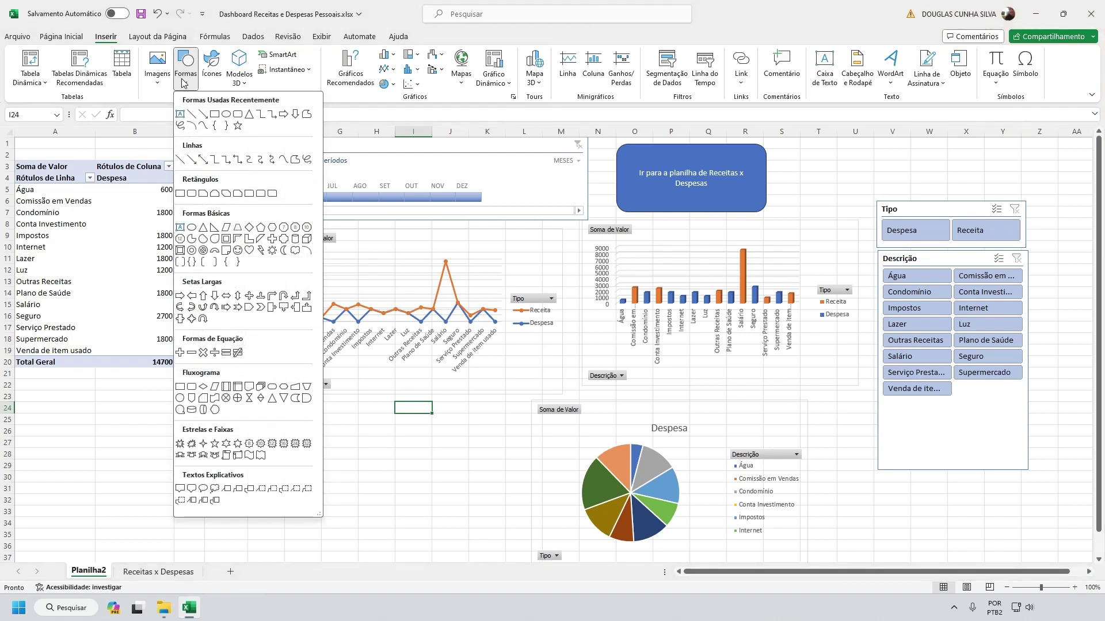
left_click(238, 119)
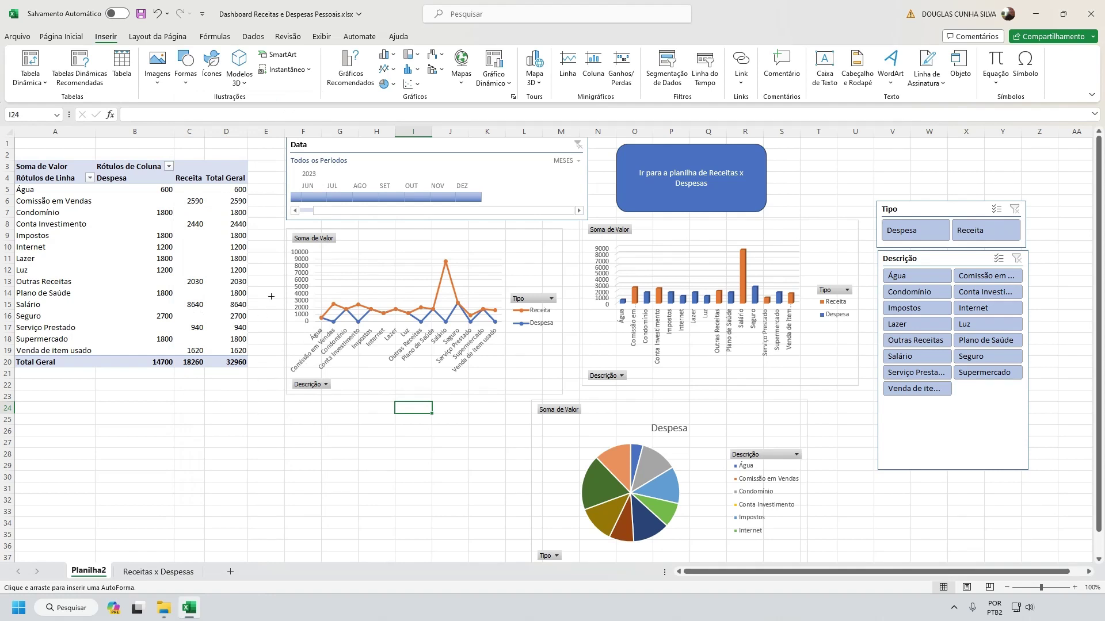
left_click_drag(260, 294, 454, 468)
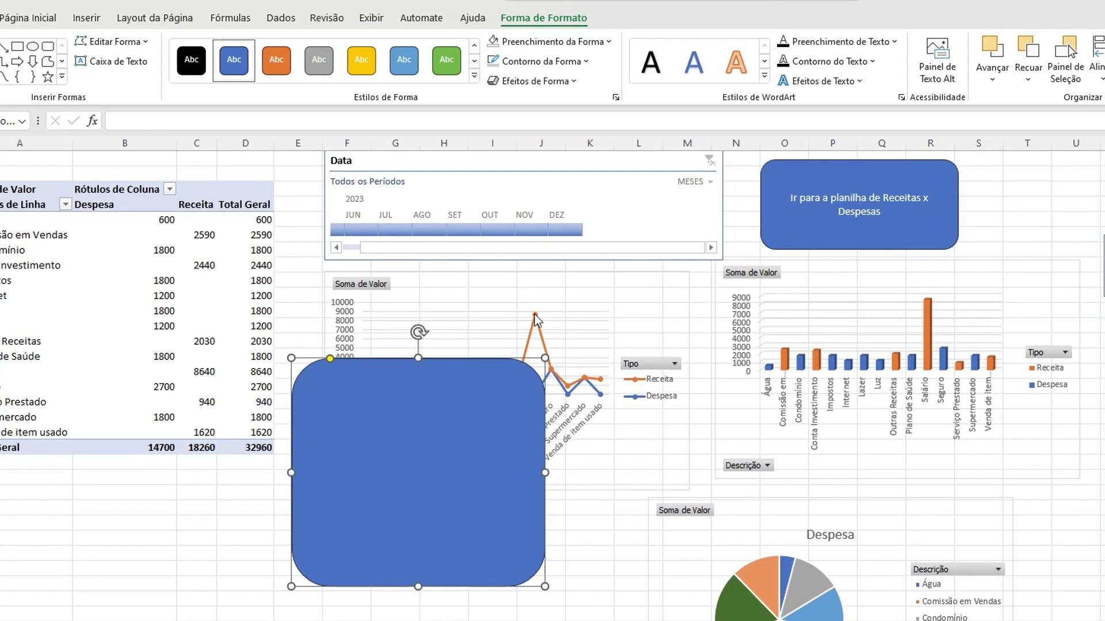
- Remove the new rounded rectangle's fill and give it a light grey outline
left_click(577, 42)
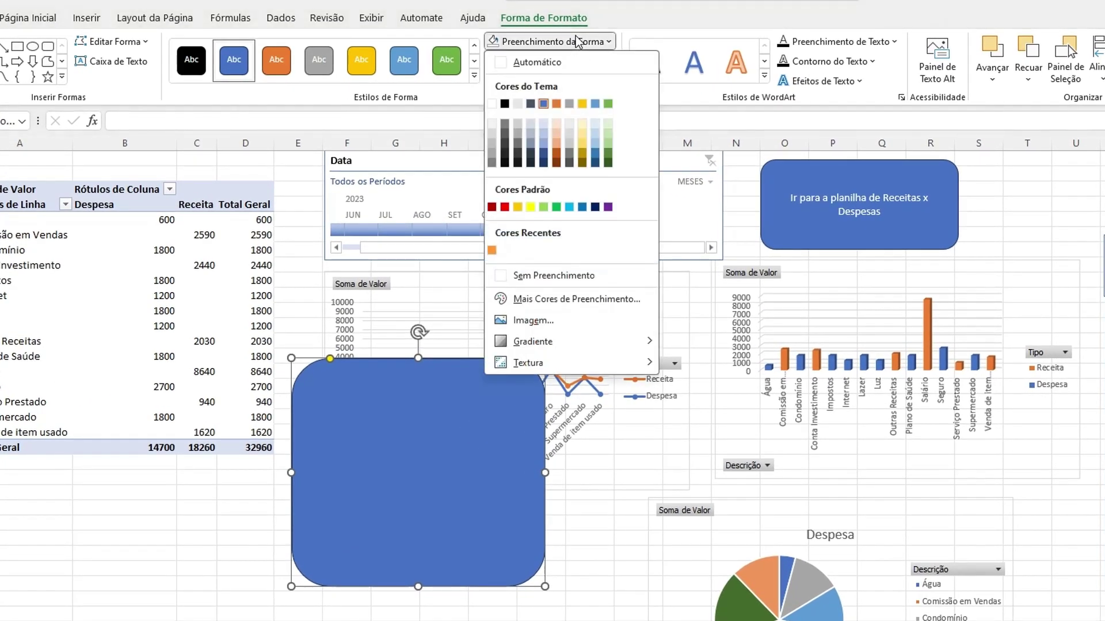
left_click(578, 274)
left_click(558, 62)
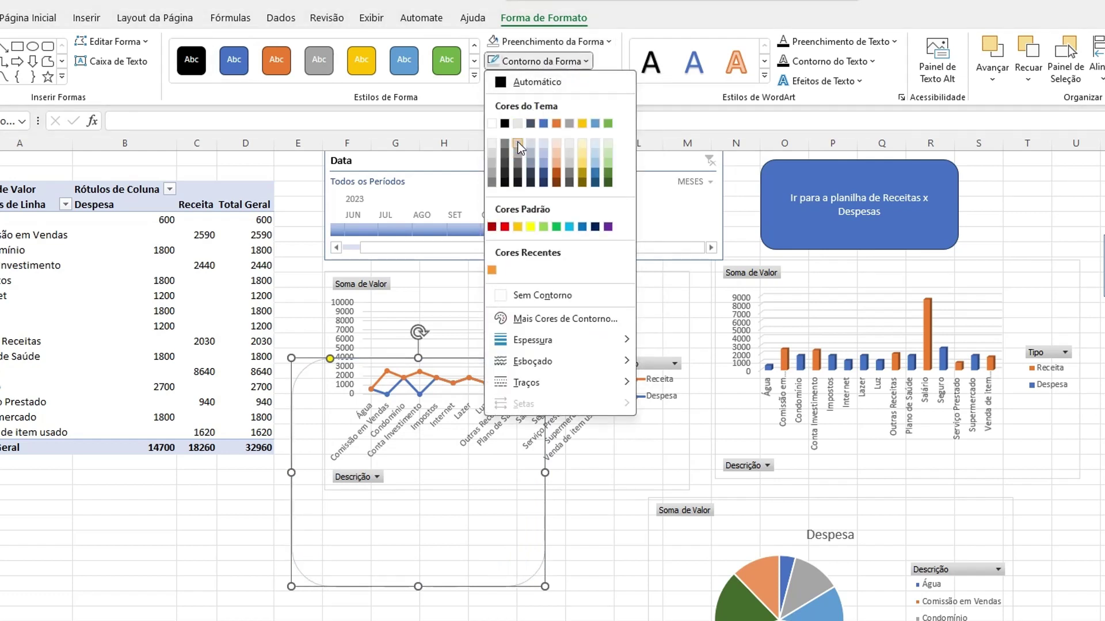
left_click(519, 142)
- Apply the first Predefinição shape effect to the rounded rectangle and set its outline weight to 3 pt
left_click(542, 84)
mouse_move(546, 110)
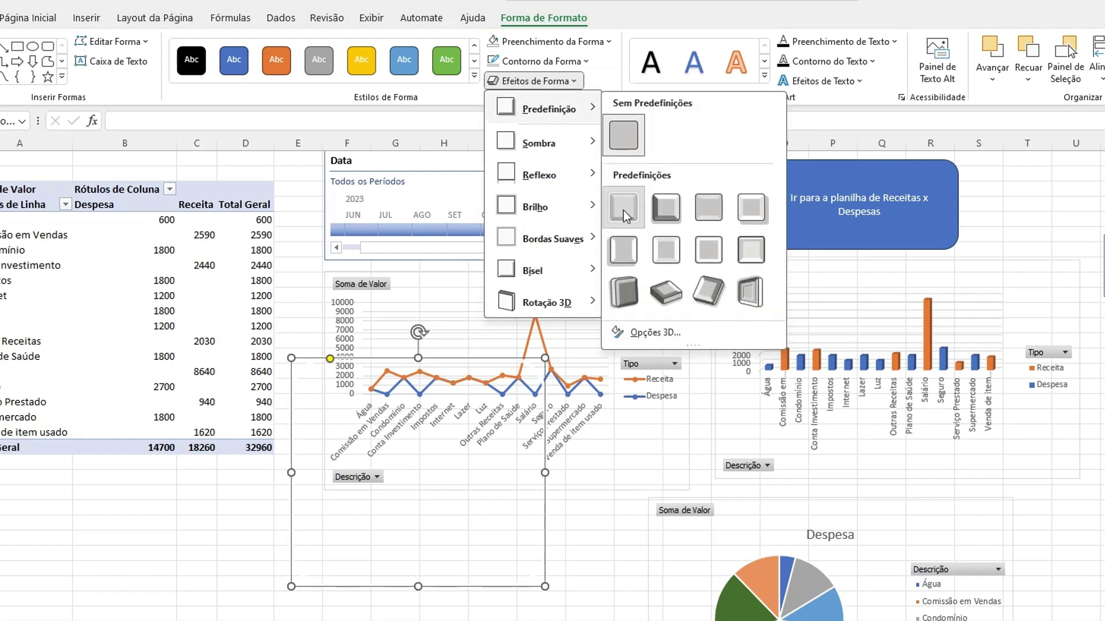
left_click(623, 210)
left_click(546, 61)
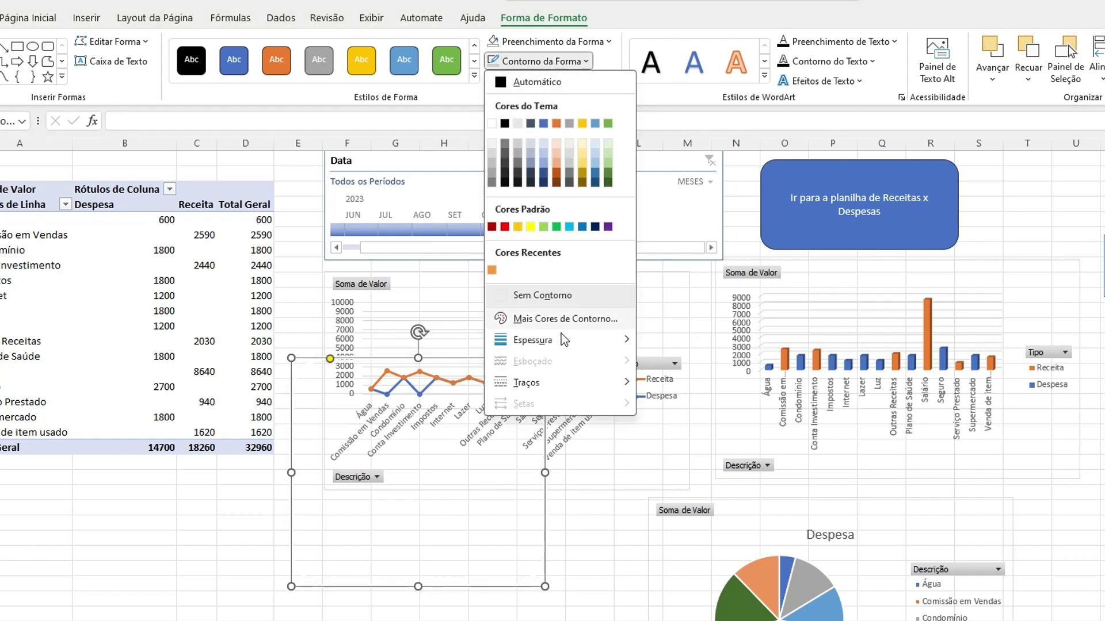
mouse_move(561, 336)
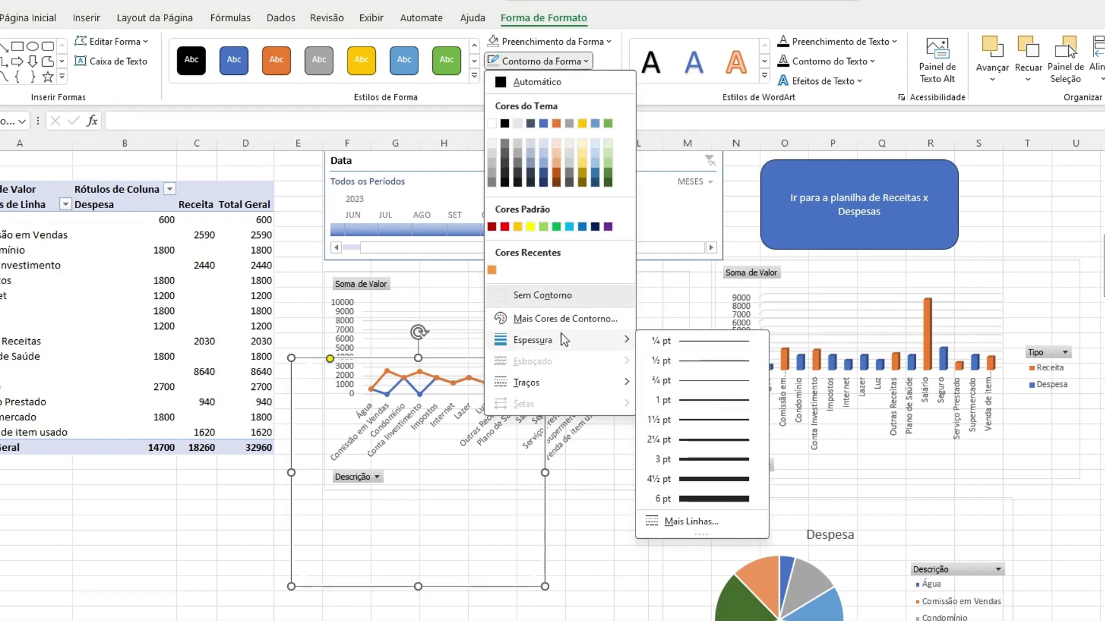
left_click(685, 458)
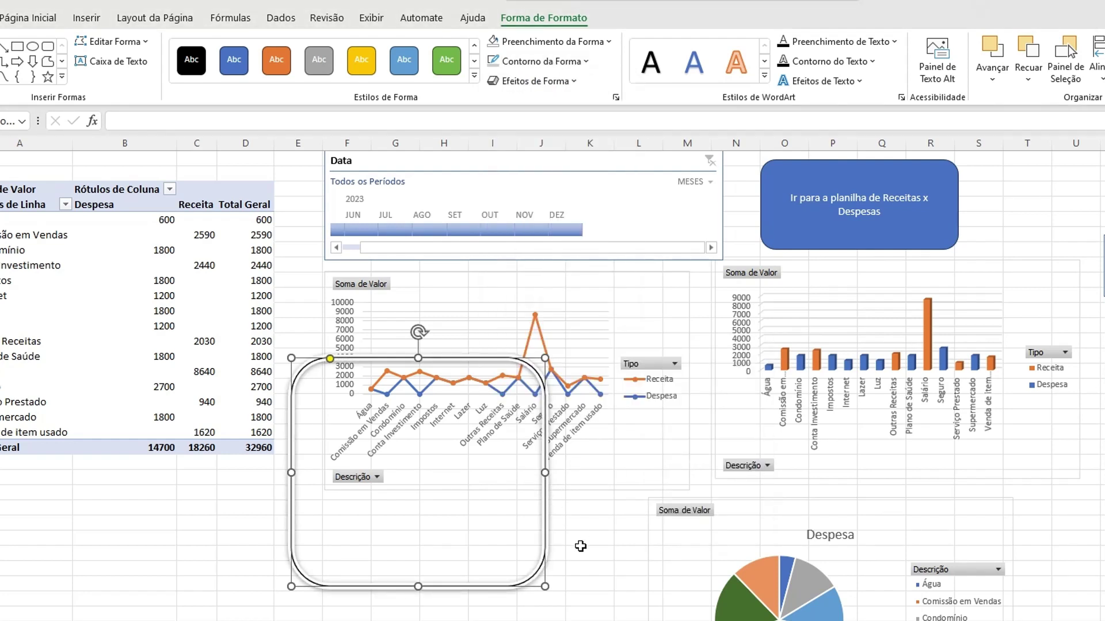
left_click(580, 550)
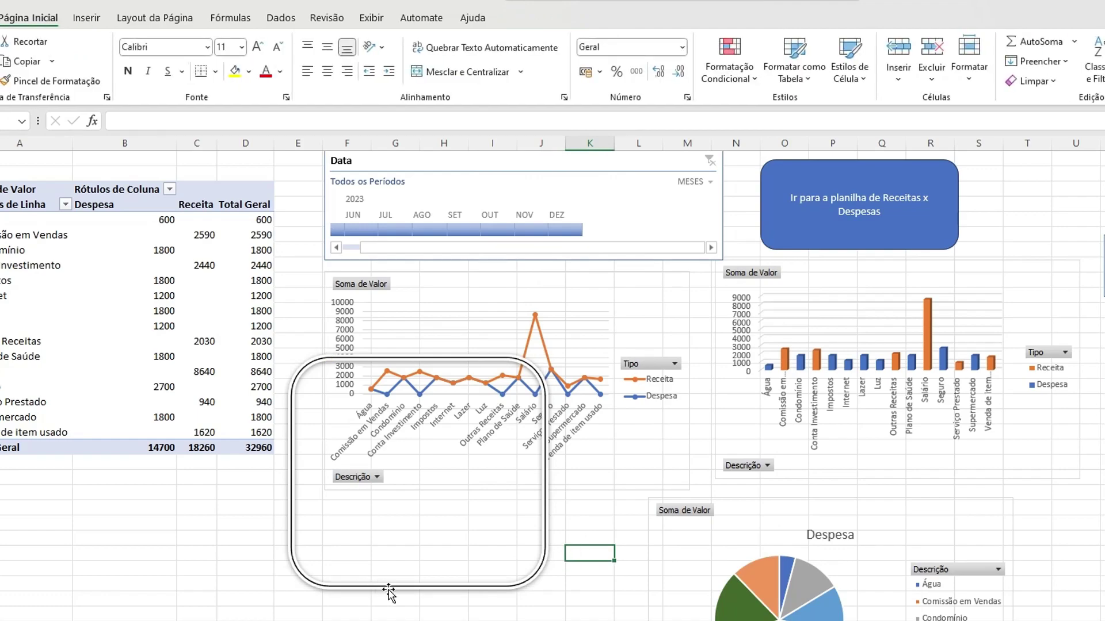
- Move the outlined rounded rectangle over to the pivot table and back onto the lower part of the line chart
left_click_drag(388, 589, 43, 400)
left_click_drag(70, 333, 335, 451)
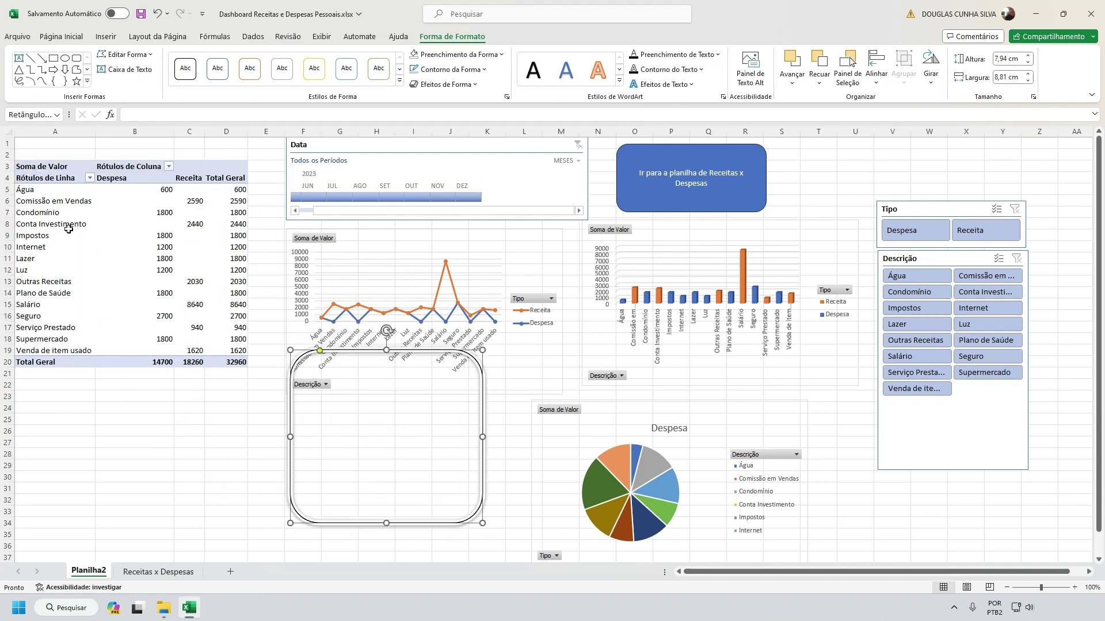
- Insert an empty column before column A, ahead of the pivot table
left_click(42, 130)
right_click(43, 131)
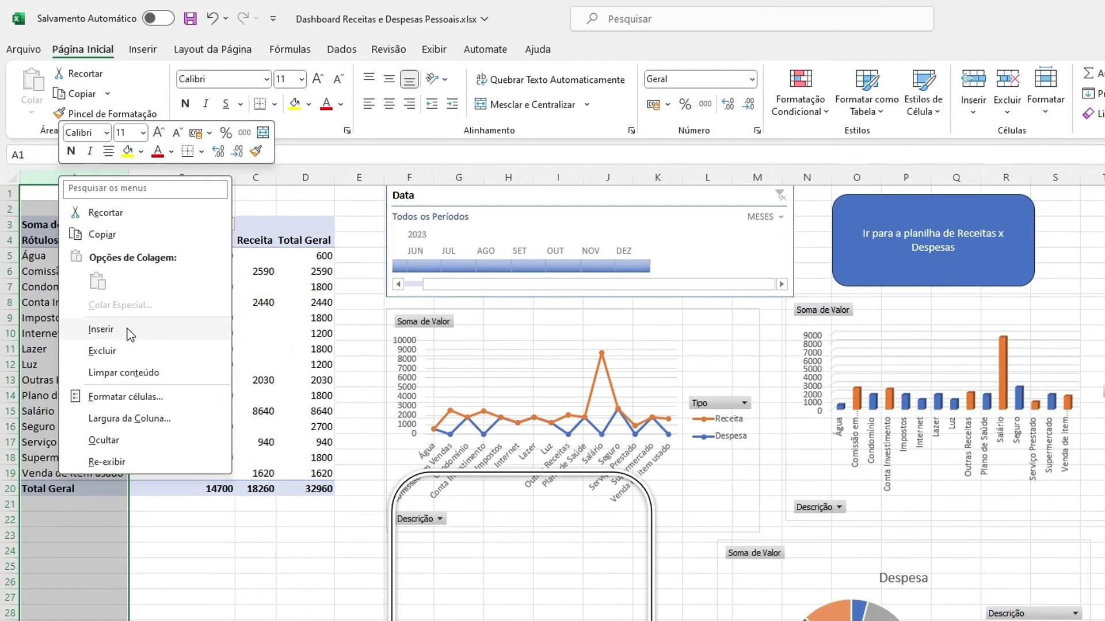
left_click(87, 244)
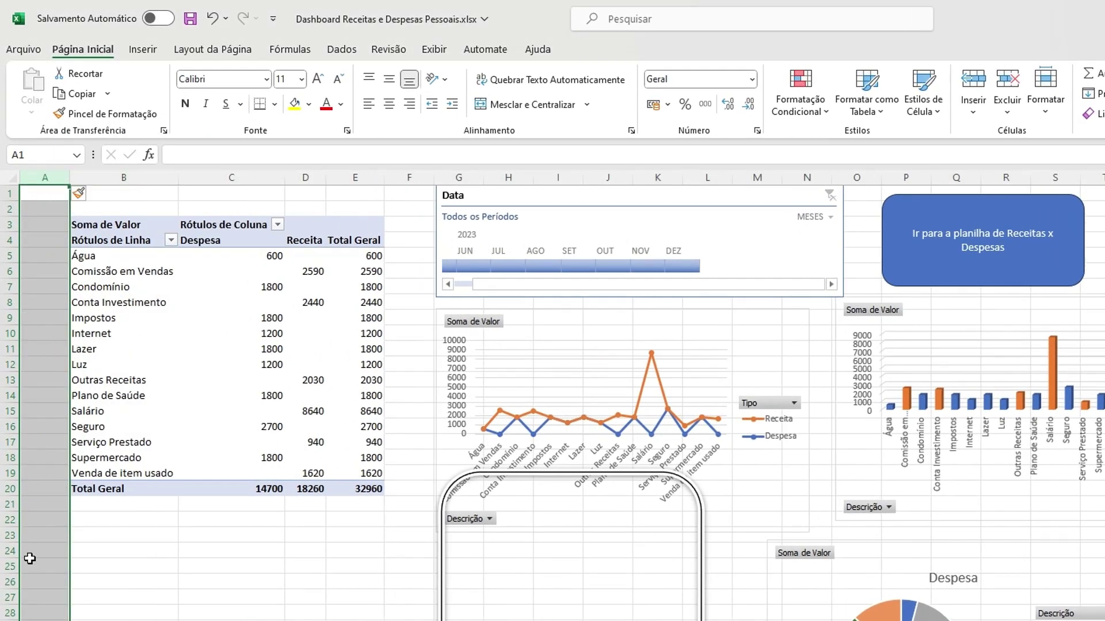
- Move the rounded frame onto the pivot table, resize it to enclose the whole table, and narrow column A
left_click(126, 577)
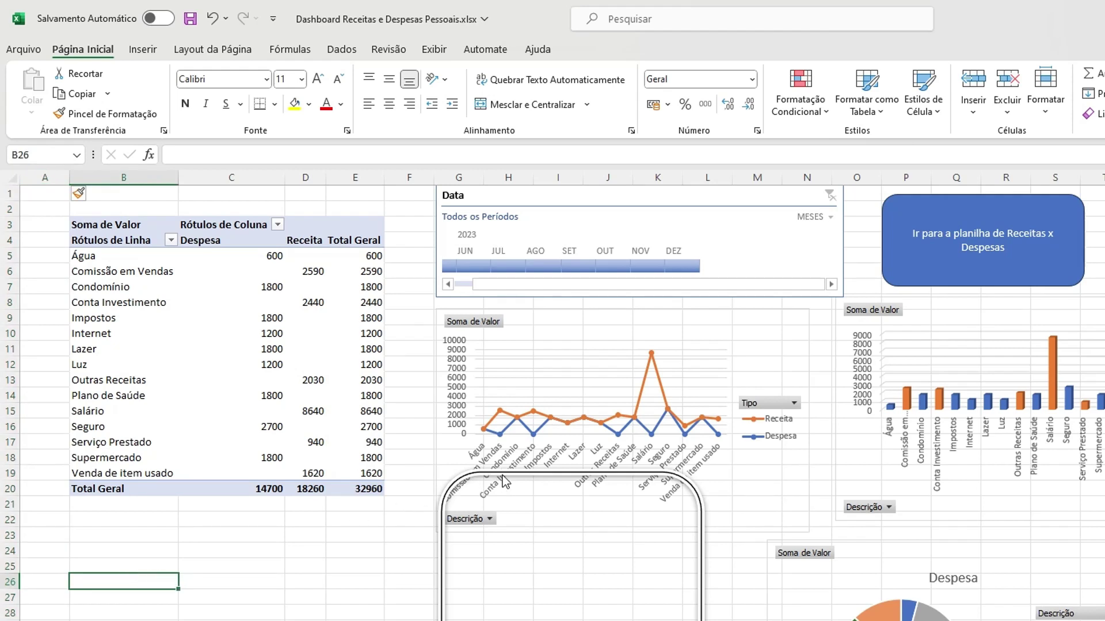
left_click_drag(505, 475, 87, 192)
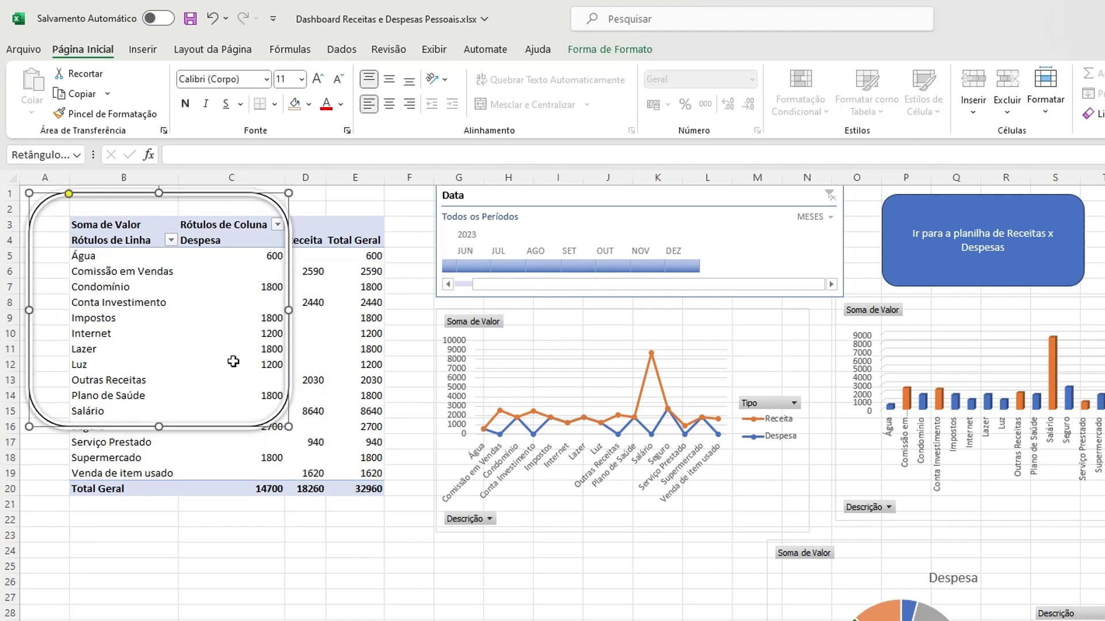
left_click_drag(287, 426, 404, 519)
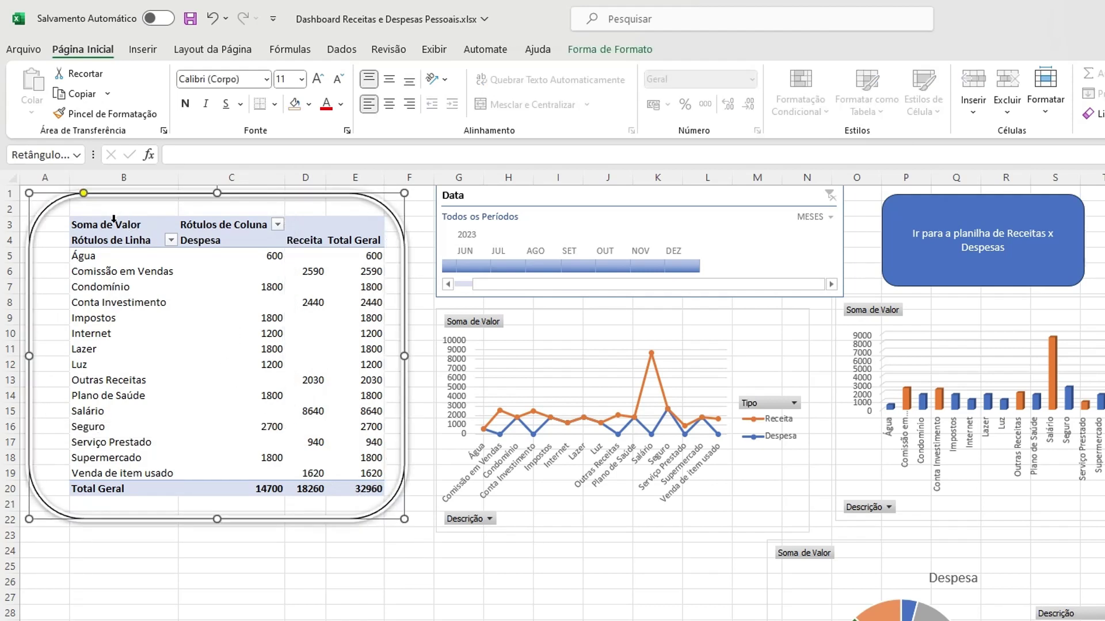
left_click_drag(30, 357, 56, 361)
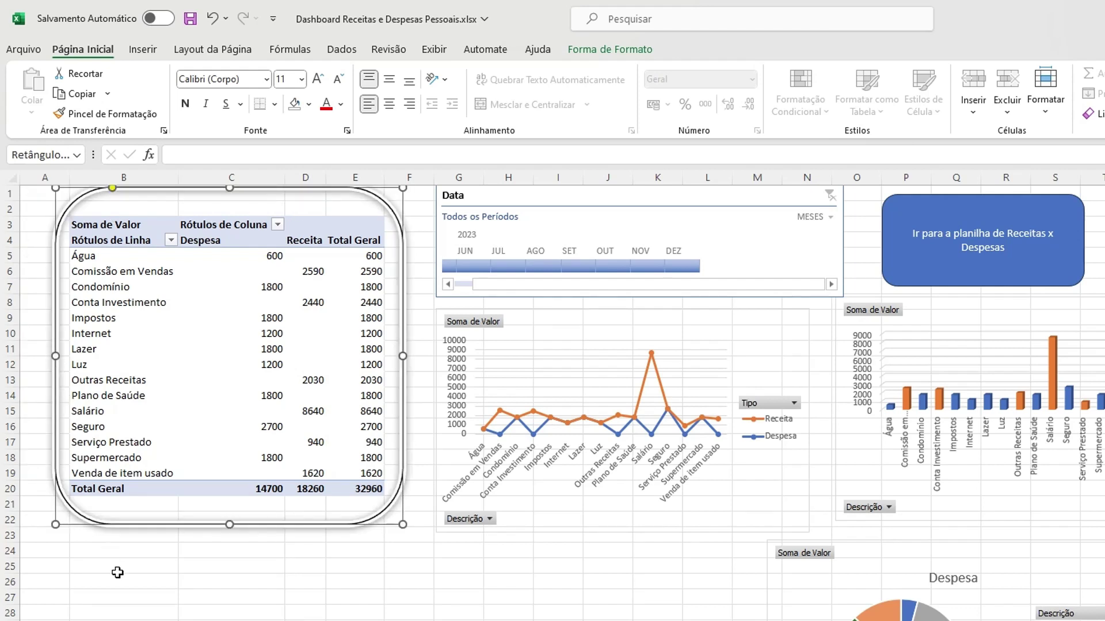
left_click(123, 597)
left_click_drag(65, 178, 38, 179)
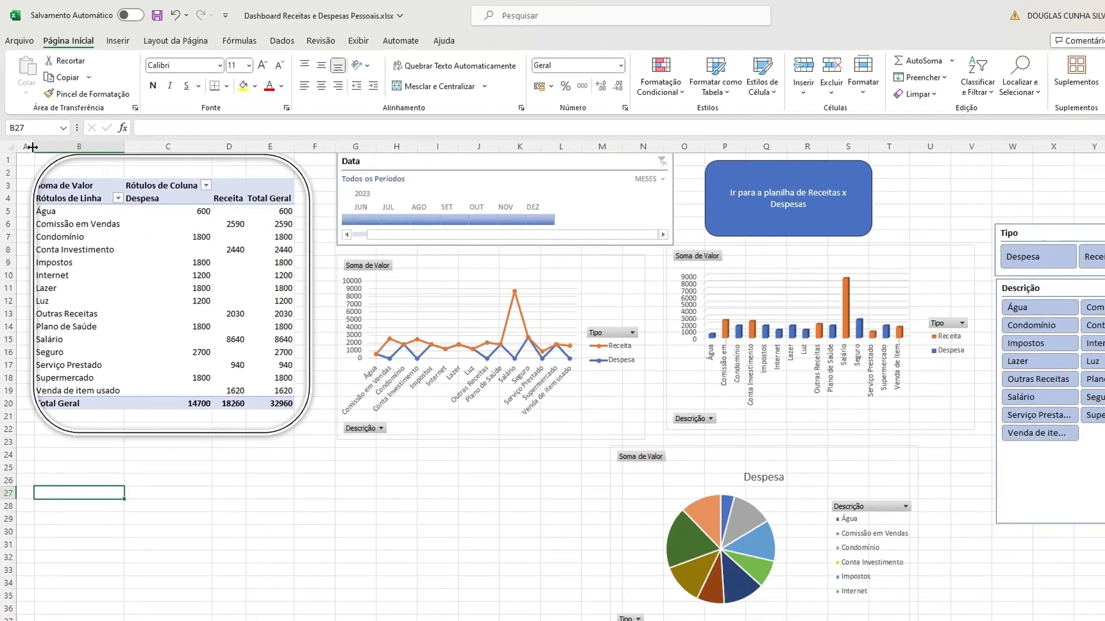
- Duplicate the pivot table's rounded frame and move the copy toward the empty area below the table
left_click(31, 356)
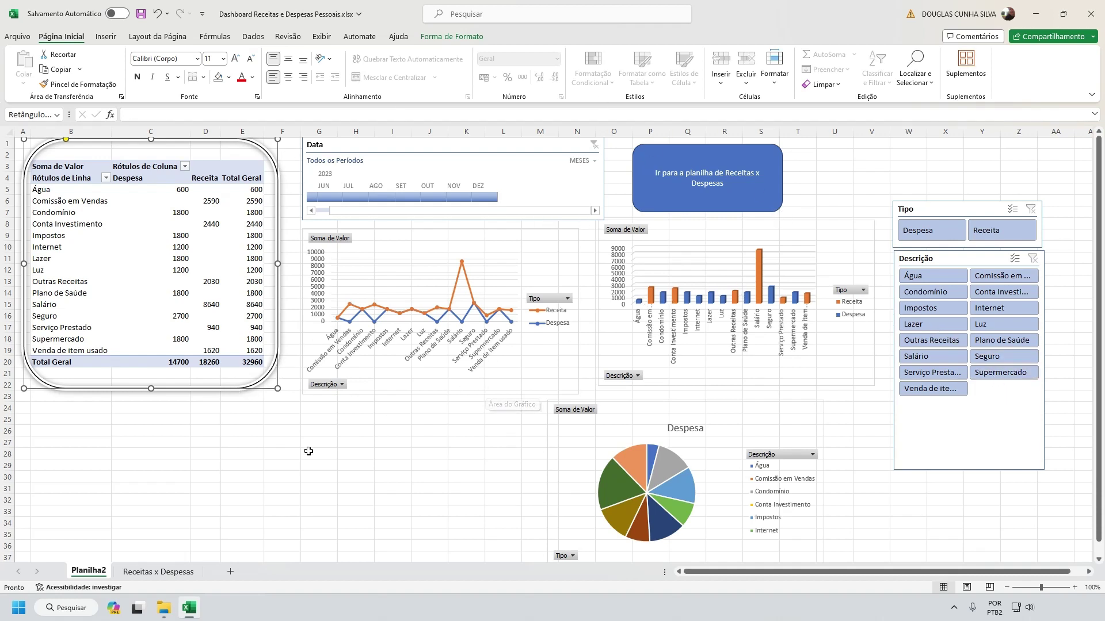
key("ctrl+c")
key("ctrl+v")
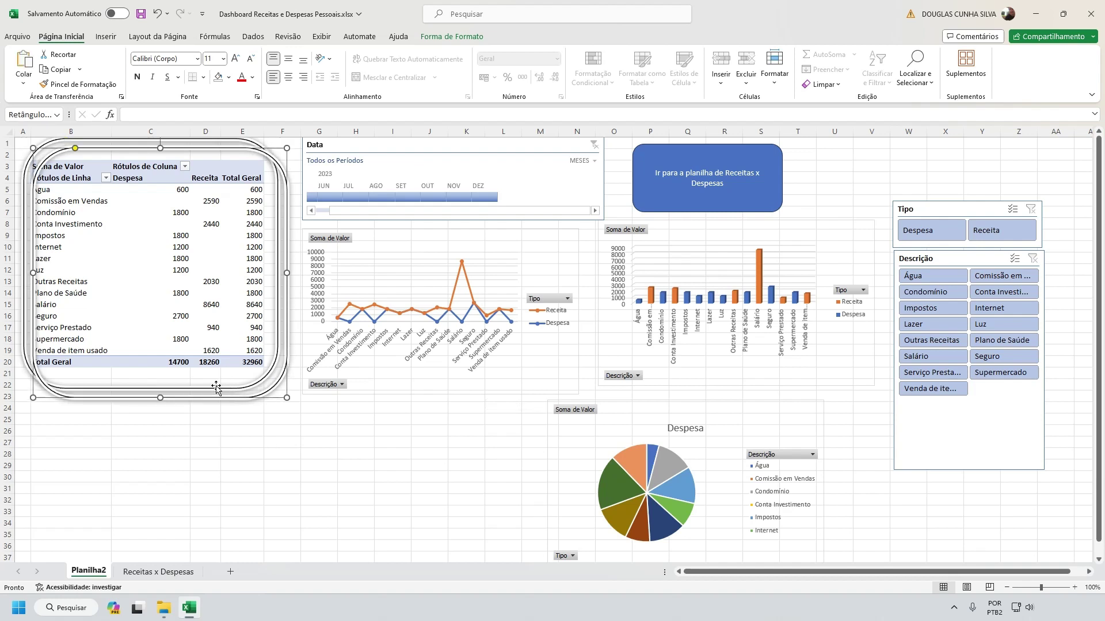
left_click_drag(197, 398, 240, 499)
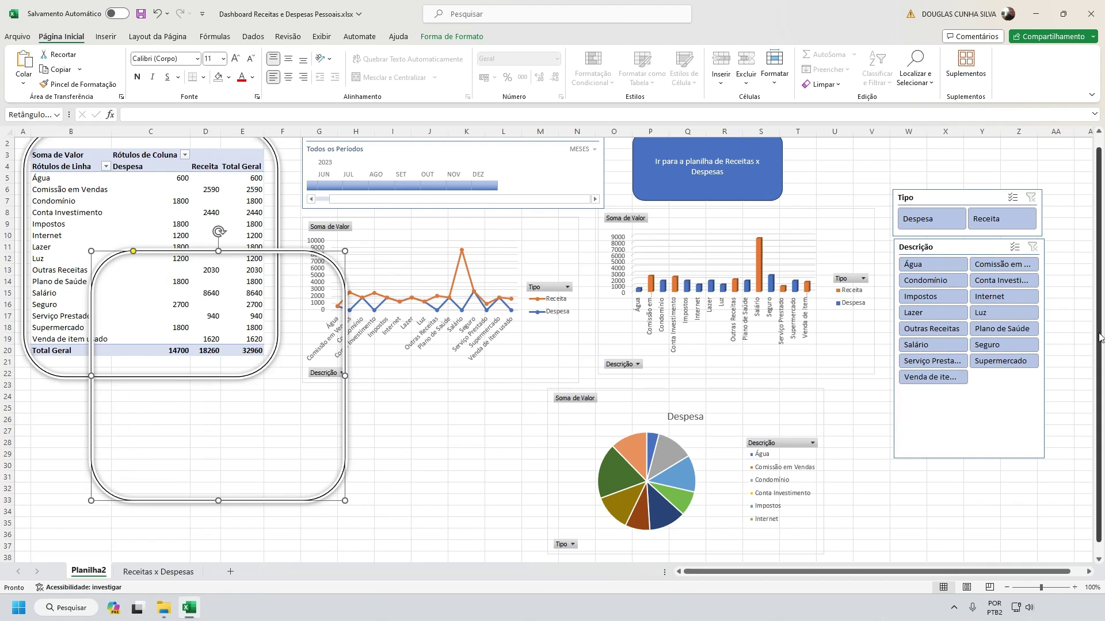
scroll(1100, 338, "up", 1)
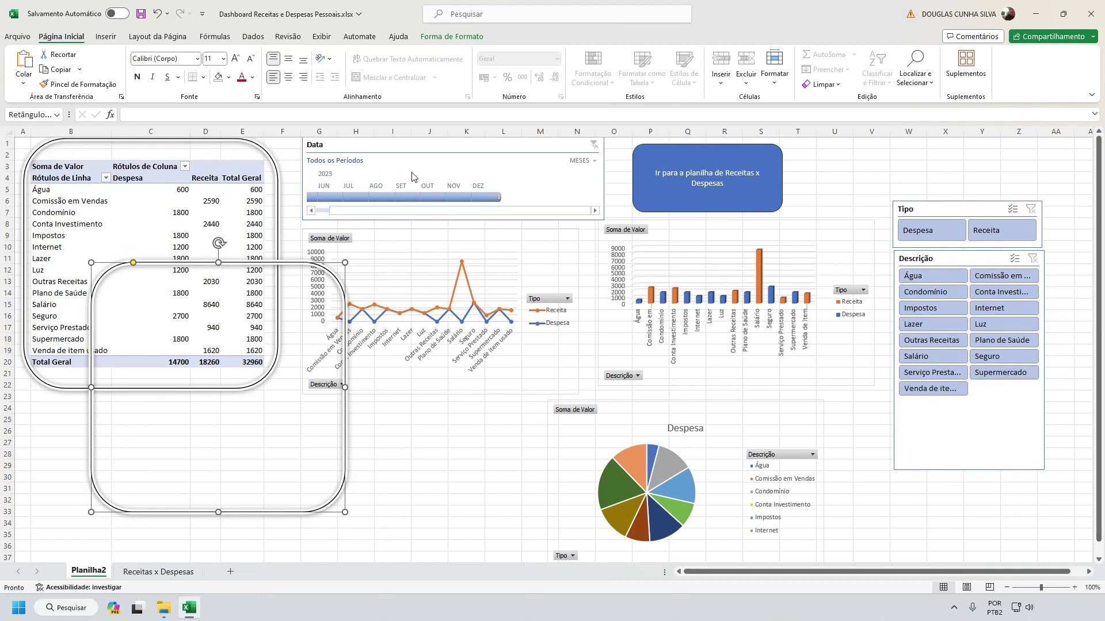
- Shift the Data timeline slightly and move the line chart lower to clear the space beneath it
left_click(394, 151)
left_click_drag(389, 151, 378, 156)
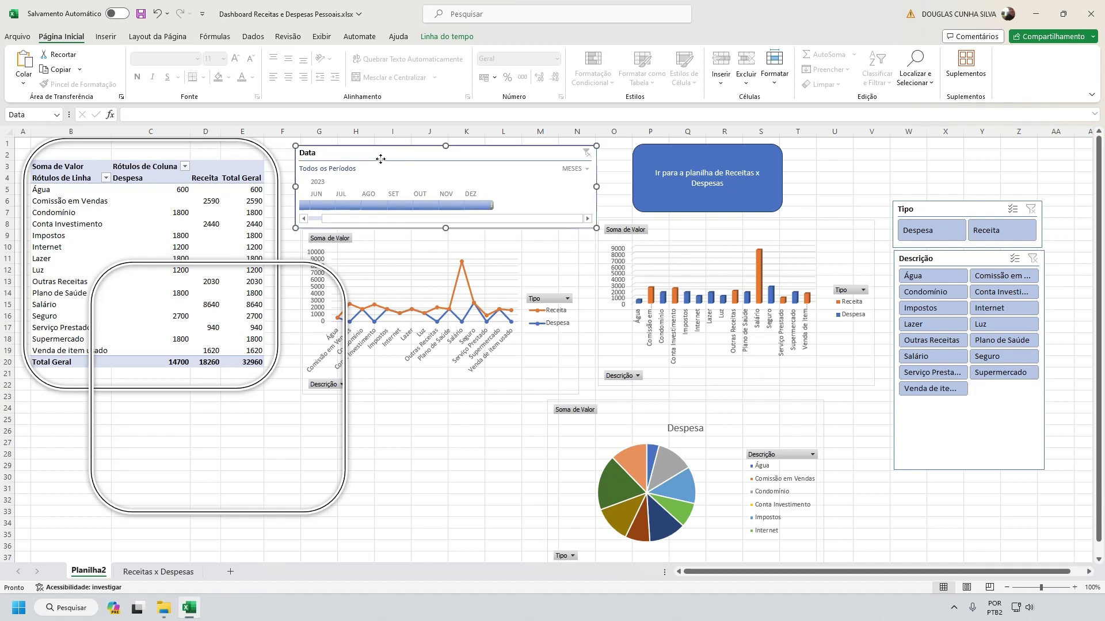
left_click_drag(400, 250, 412, 330)
left_click(423, 393)
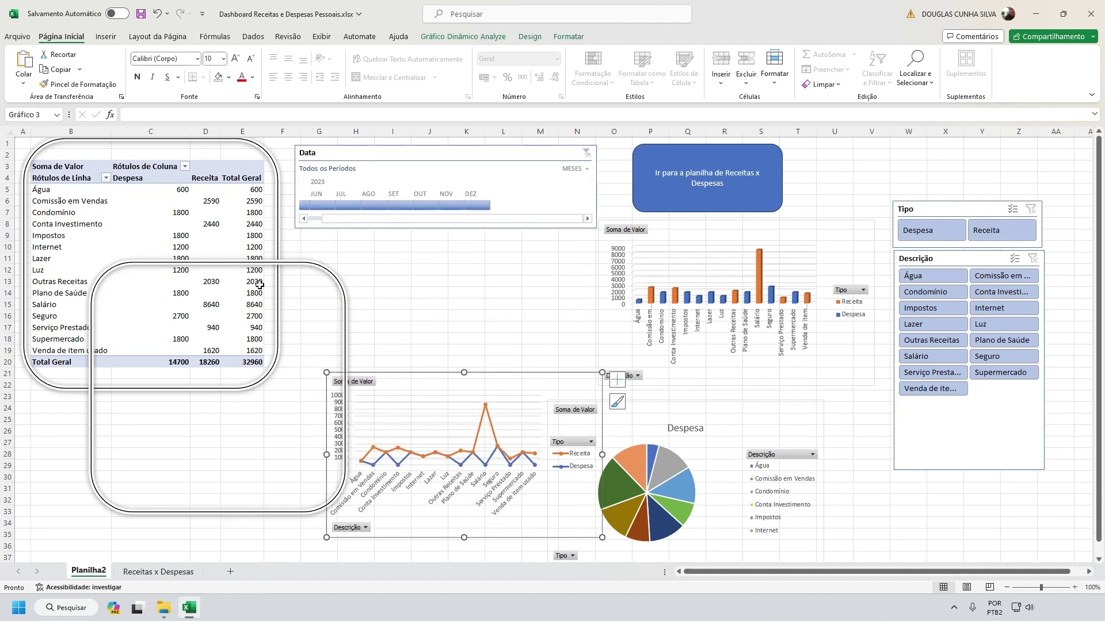
- Move the copied rounded frame onto the Data timeline and resize it to surround the timeline
left_click(263, 259)
left_click_drag(264, 259, 475, 142)
left_click_drag(542, 391, 604, 244)
- Shrink the Data timeline and centre it inside its rounded frame
left_click(460, 172)
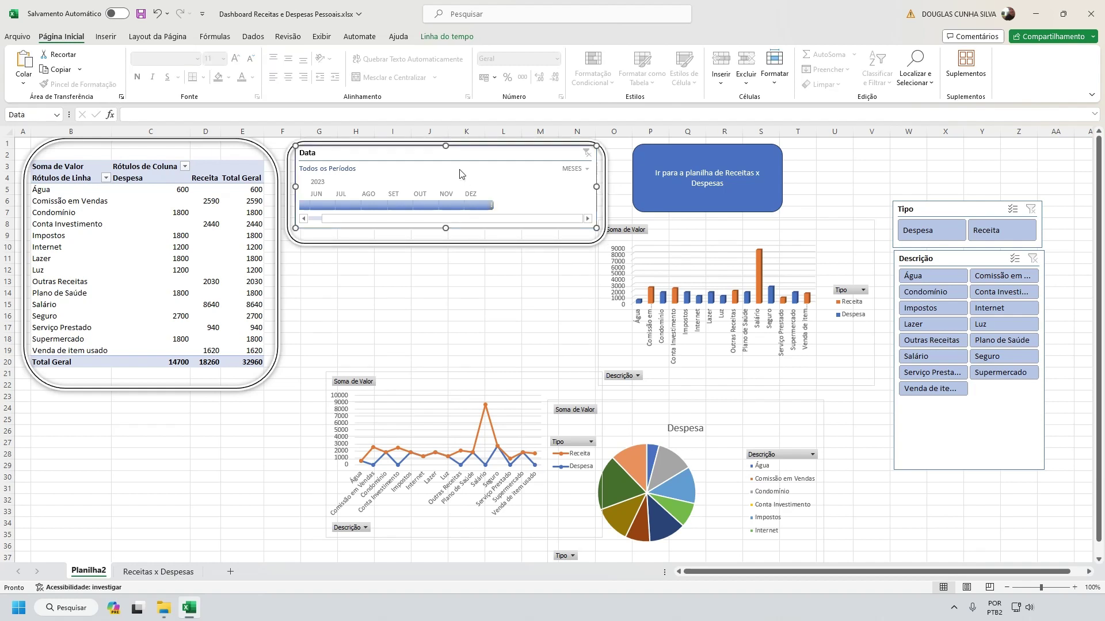
left_click_drag(596, 228, 568, 221)
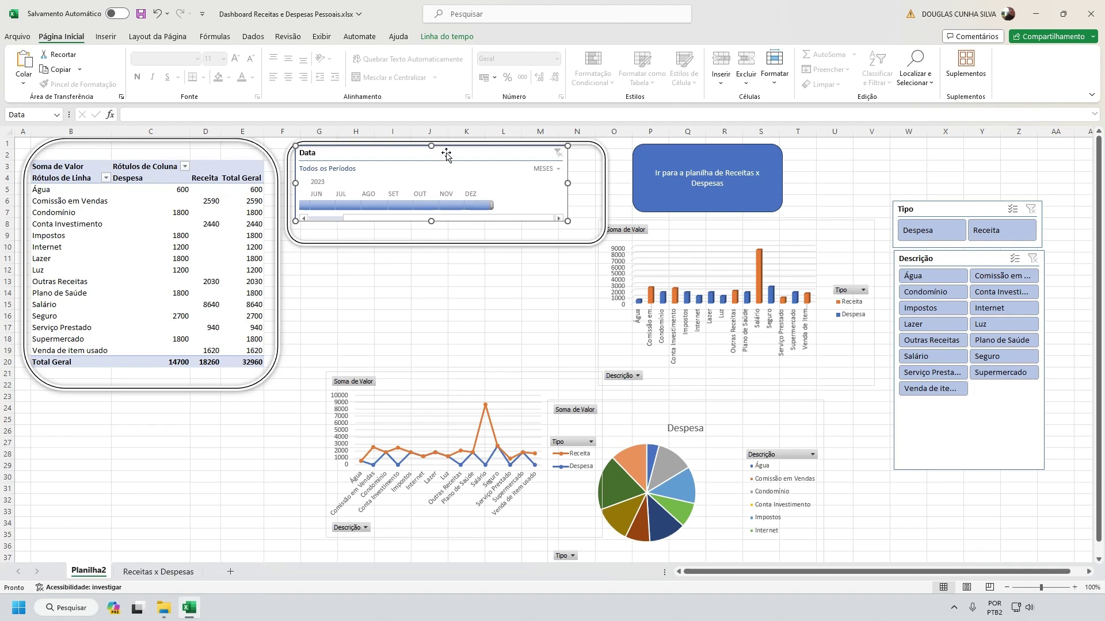
left_click_drag(447, 153, 465, 160)
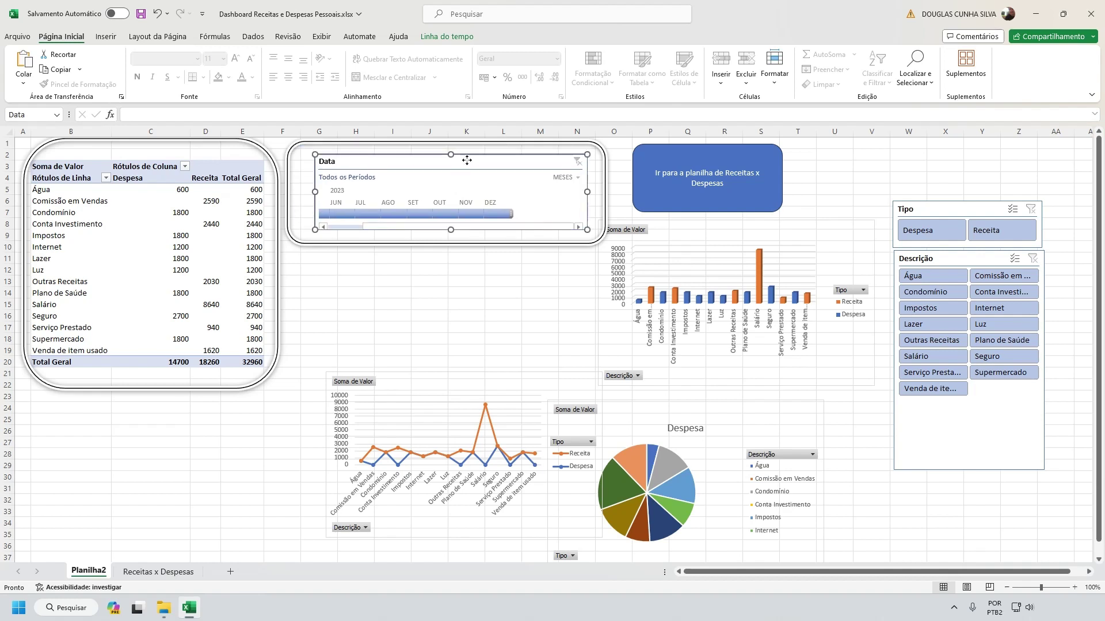
- Rearrange the charts with the column chart beneath the timeline, the line chart below it, and the pie chart farther down beside them
left_click(488, 373)
left_click_drag(488, 373, 247, 431)
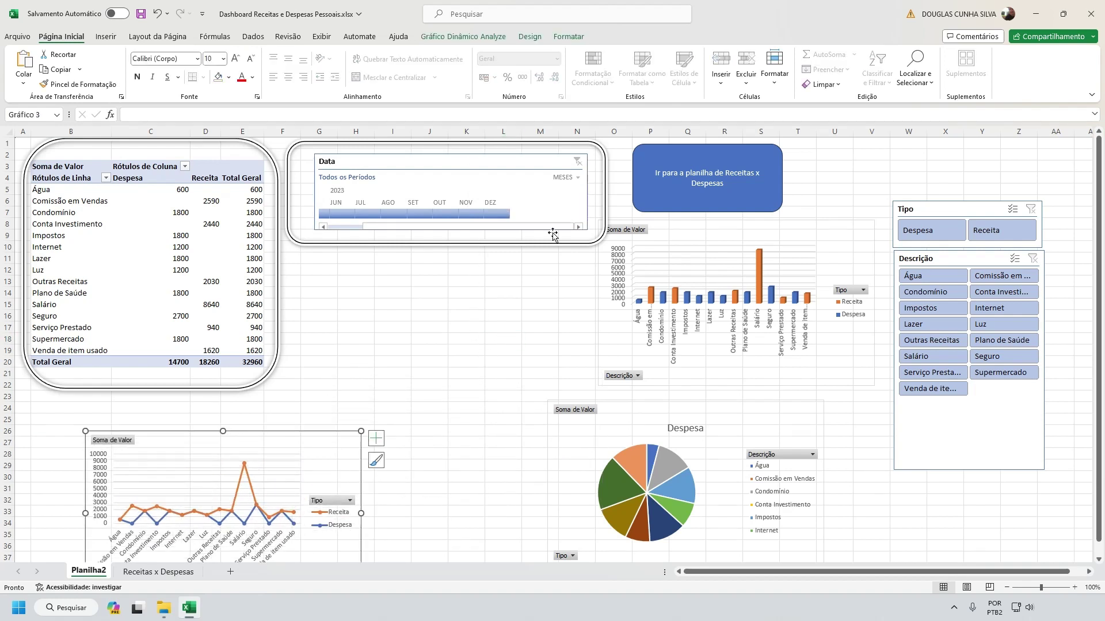
left_click(609, 313)
left_click(614, 339)
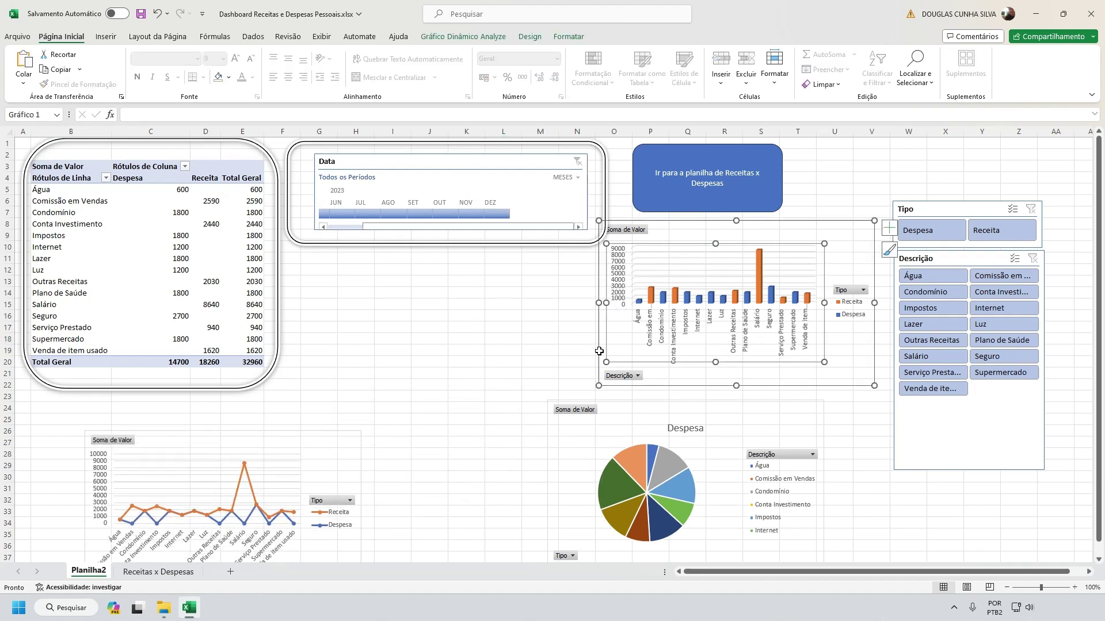
left_click_drag(599, 351, 309, 389)
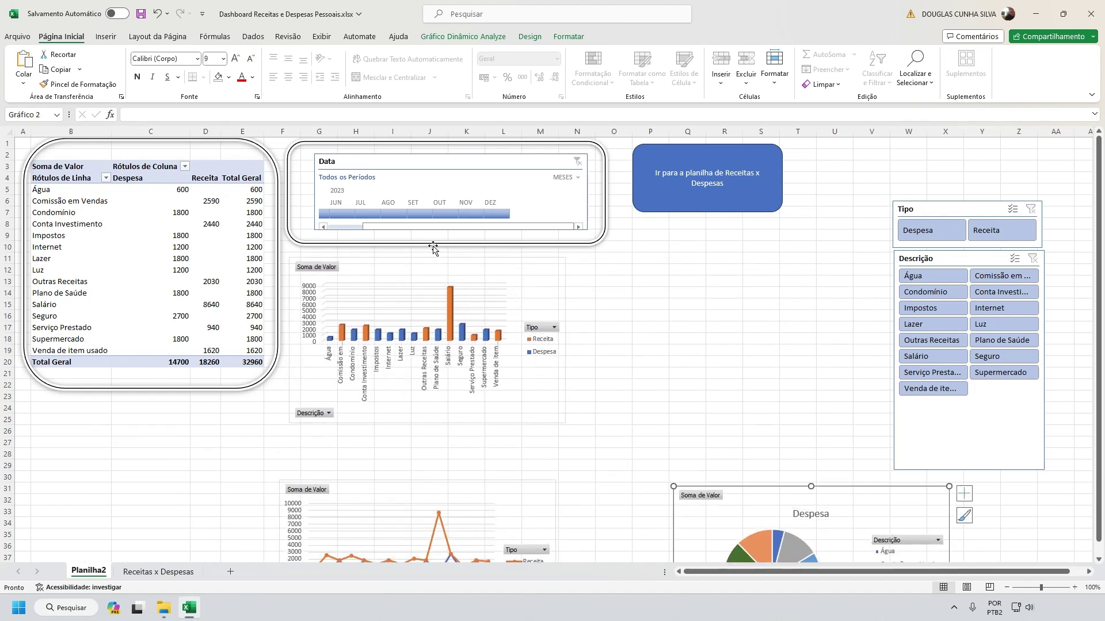
- Fit a copy of the rounded frame around the column chart and align it with the timeline's frame
left_click_drag(431, 246, 448, 453)
left_click_drag(442, 410, 457, 424)
left_click(602, 374)
left_click_drag(602, 353, 610, 353)
left_click(606, 201)
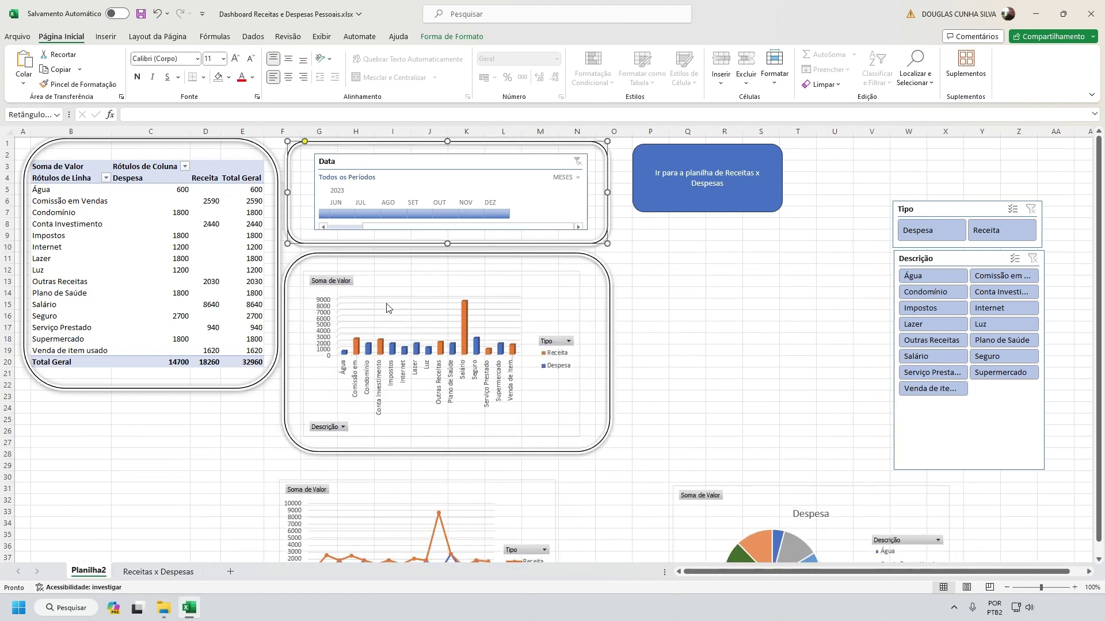
- Place a copy of the rounded frame below the pivot table, size it to the table's frame width, and move the pie chart inside
scroll(505, 234, "down", 1)
scroll(505, 234, "up", 1)
left_click_drag(64, 394, 55, 399)
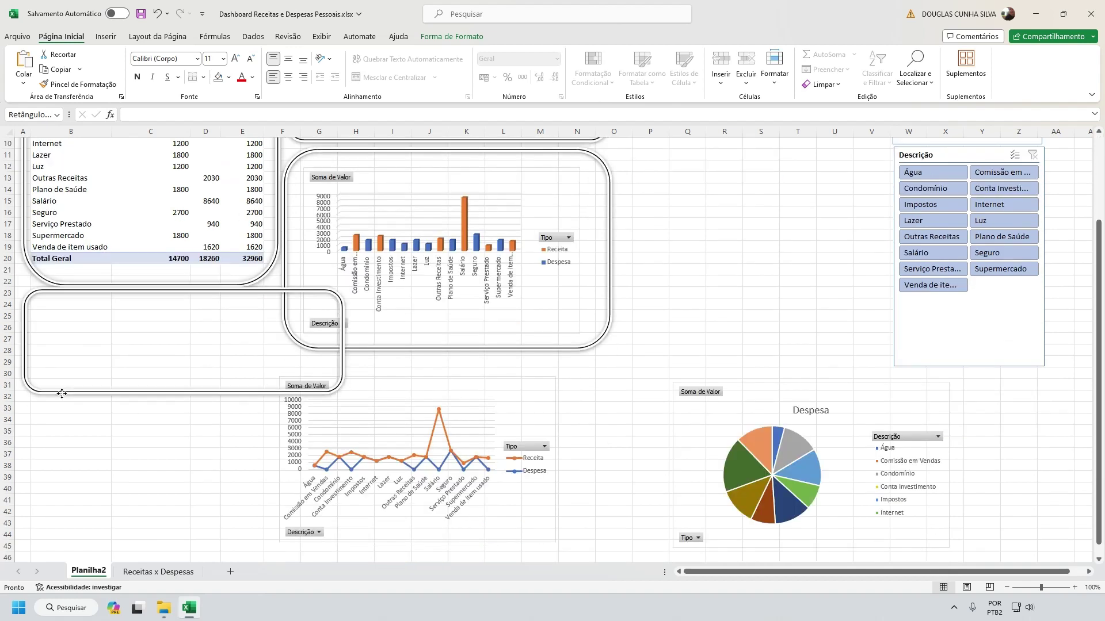
left_click_drag(336, 398, 278, 503)
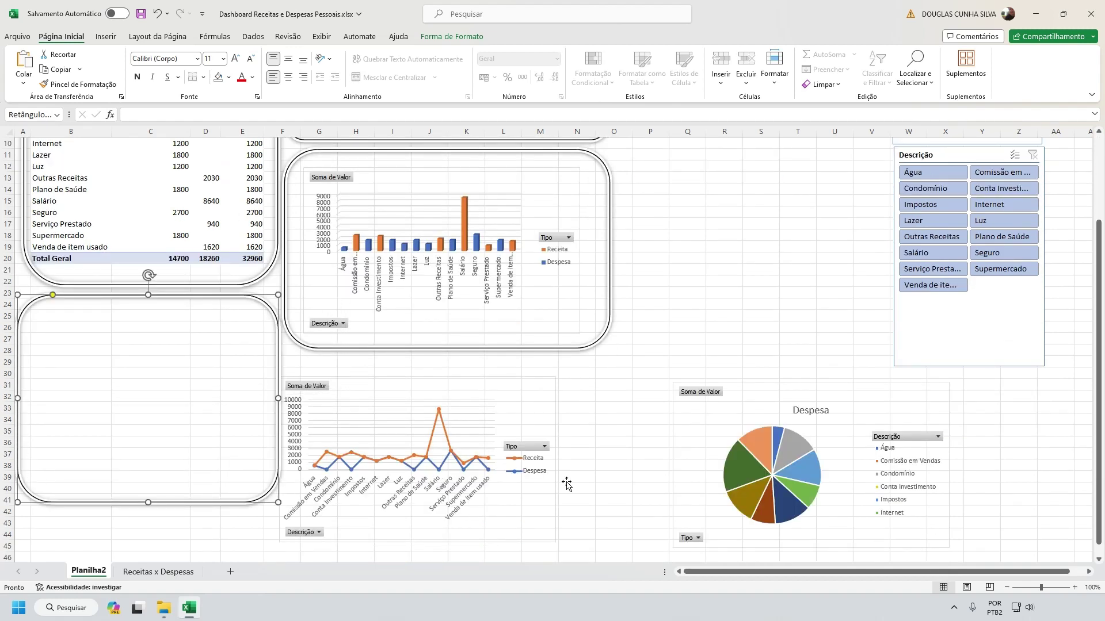
left_click_drag(697, 437, 91, 347)
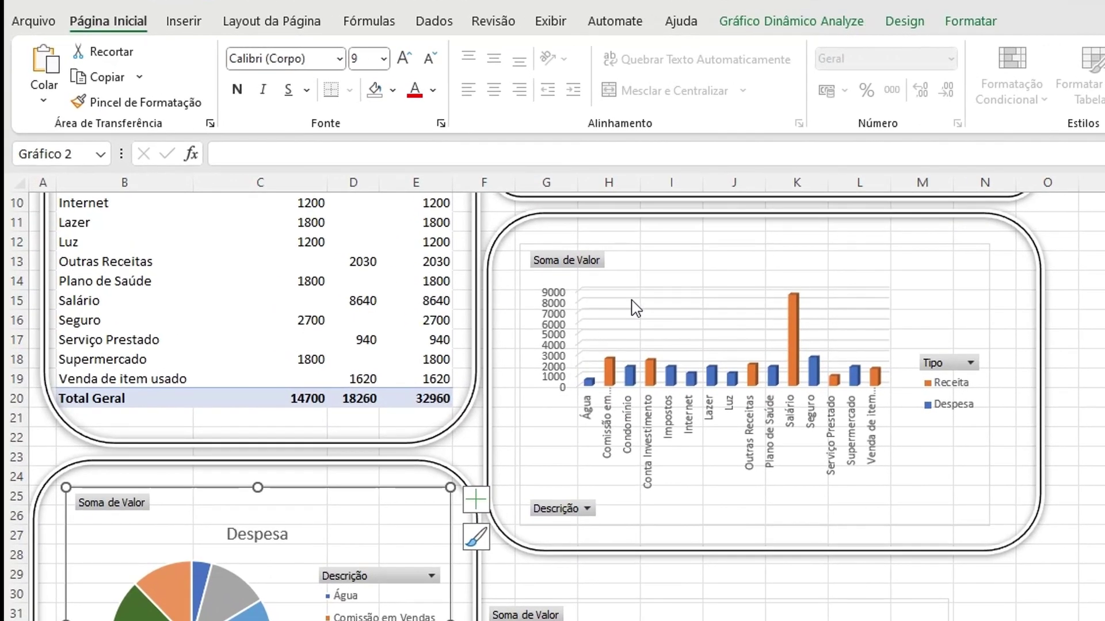
- Apply quick layout Layout 1 to the pie chart and move its Despesa title to the chart's upper-right corner
left_click(905, 21)
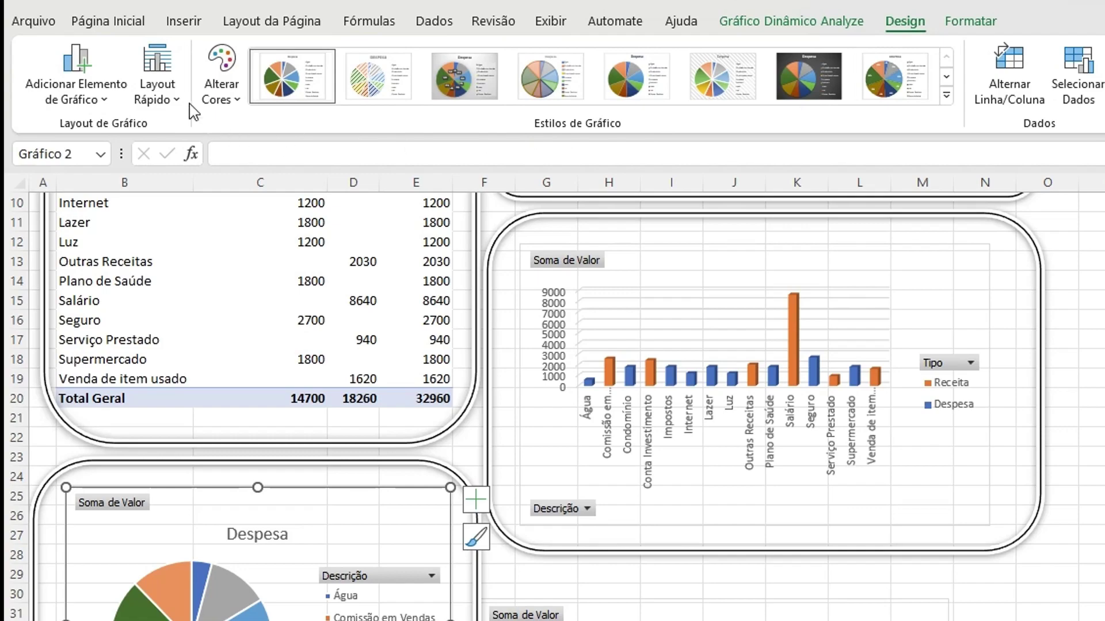
left_click(170, 90)
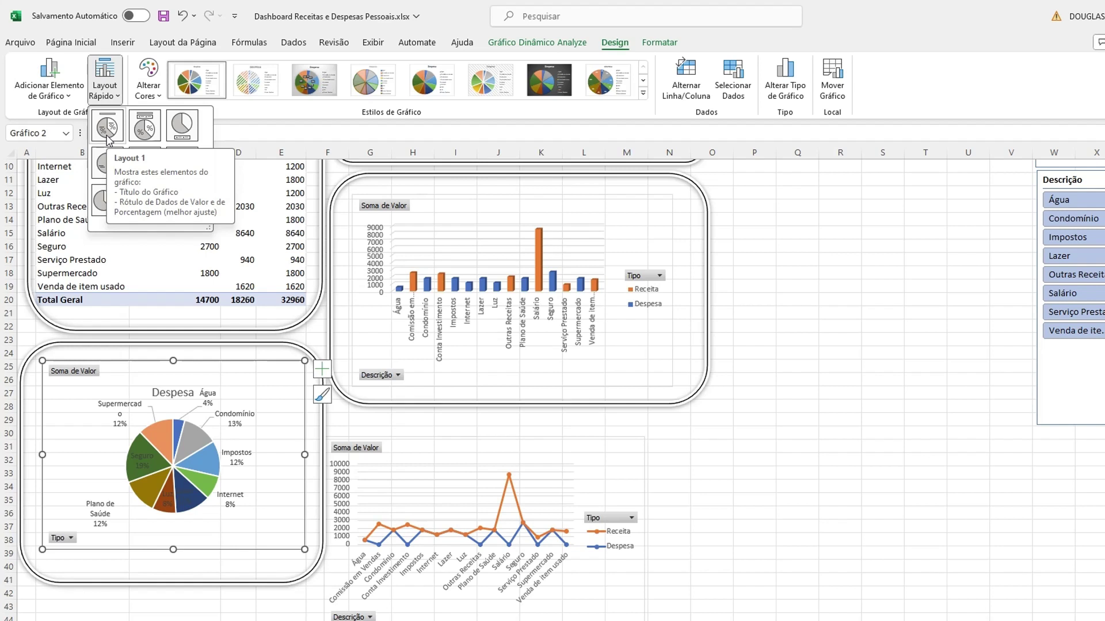
left_click(106, 139)
left_click(165, 396)
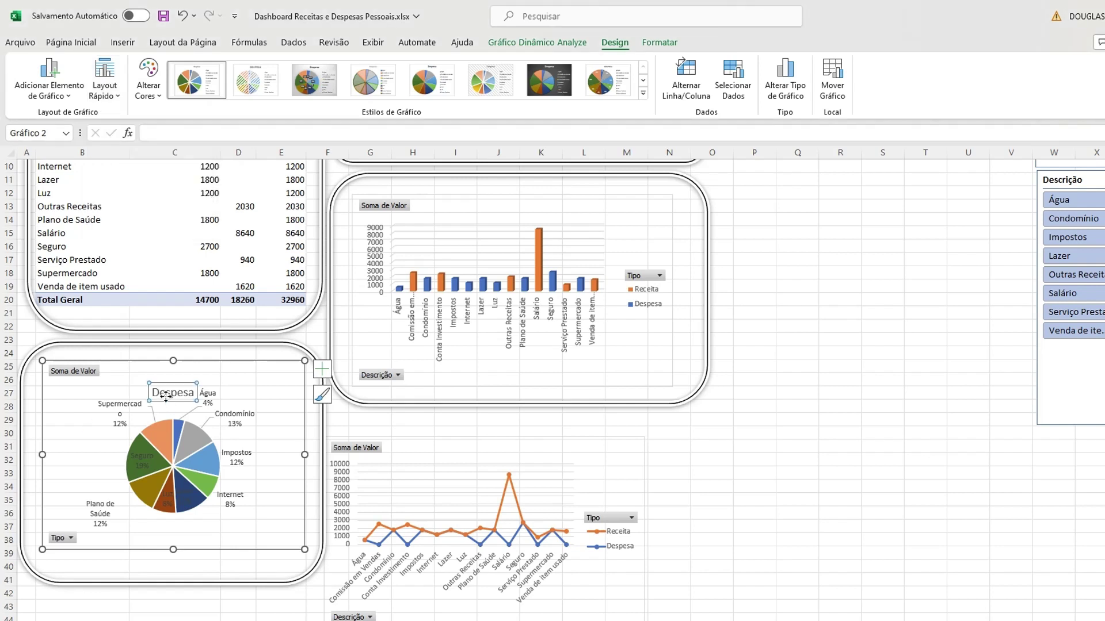
left_click_drag(167, 381, 261, 363)
- Widen the line chart beneath the column chart and fit a copy of the rounded frame around it
left_click_drag(517, 532, 545, 521)
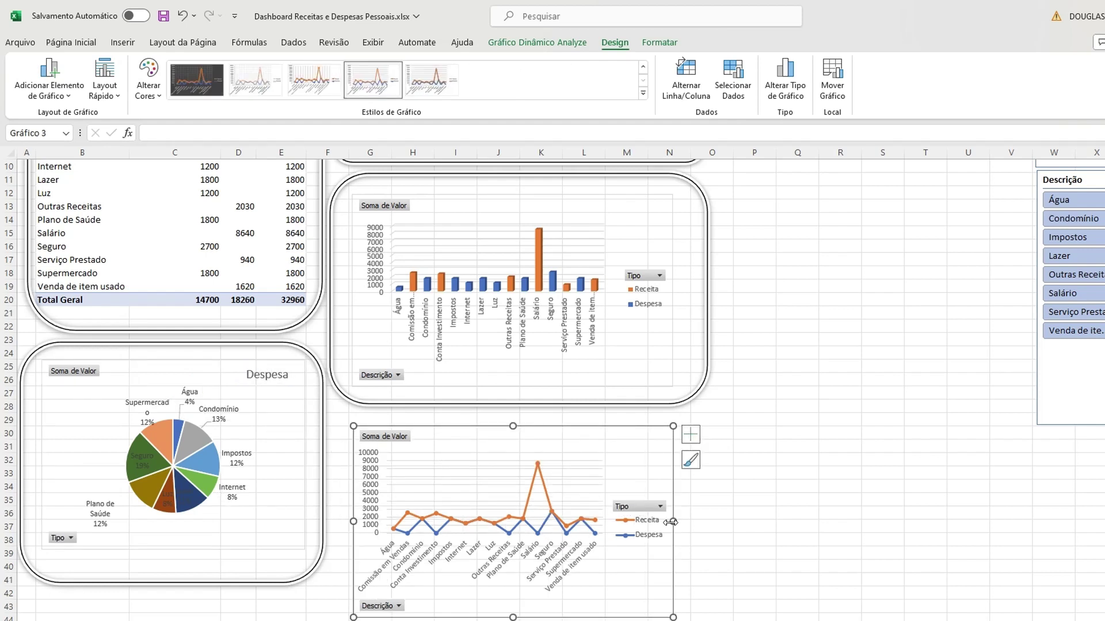
left_click_drag(673, 521, 897, 521)
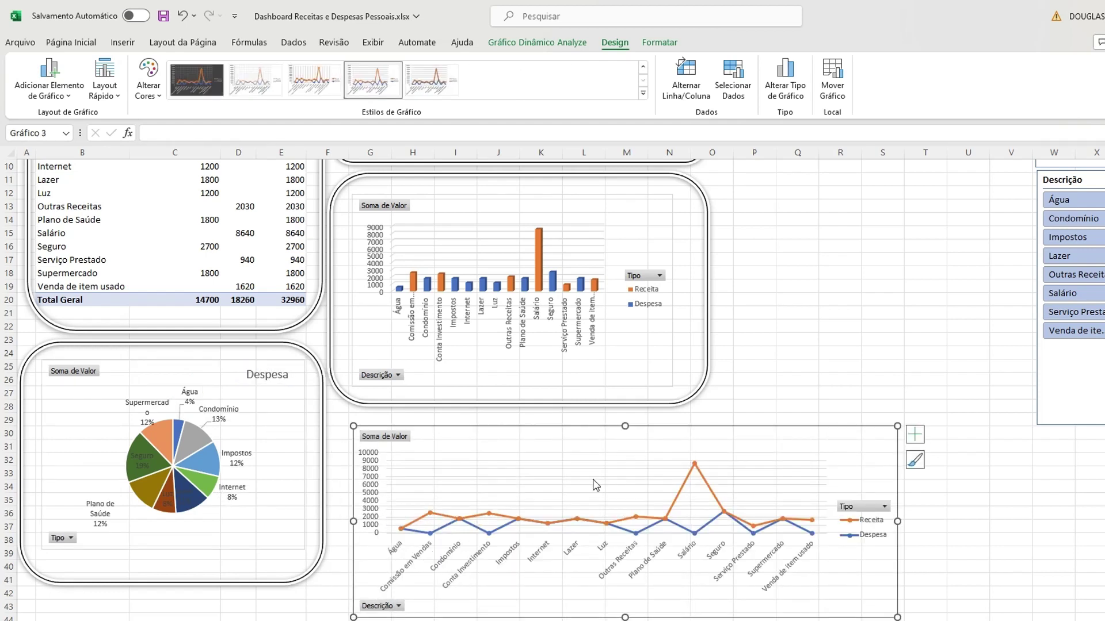
left_click(334, 466)
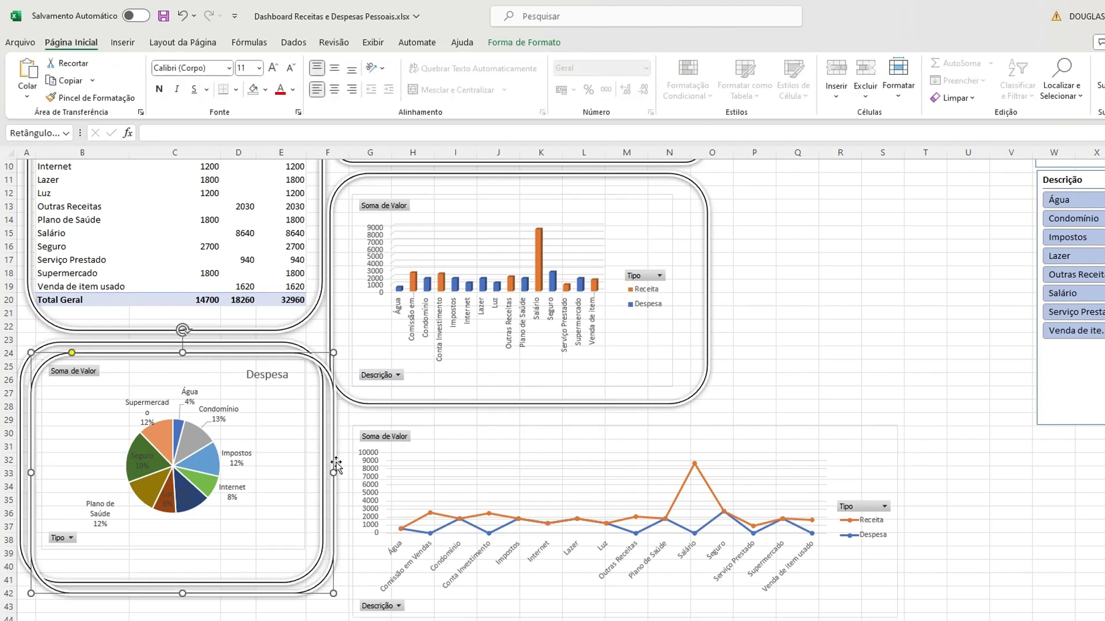
left_click_drag(336, 465, 640, 526)
scroll(640, 526, "down", 2)
left_click_drag(638, 575, 991, 502)
left_click_drag(895, 536, 903, 552)
left_click_drag(905, 553, 959, 474)
scroll(761, 243, "up", 5)
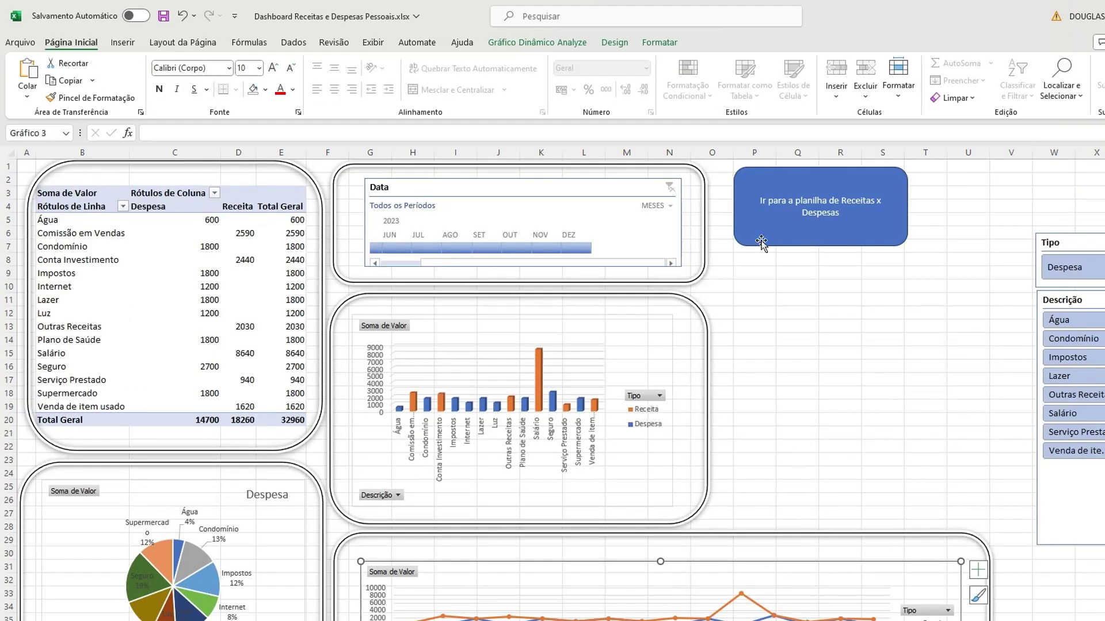
- Move the "Ir para a planilha de Receitas x Despesas" button down beside the column chart, just above the line chart's frame
scroll(761, 243, "right", 1)
right_click(752, 247)
key("Escape")
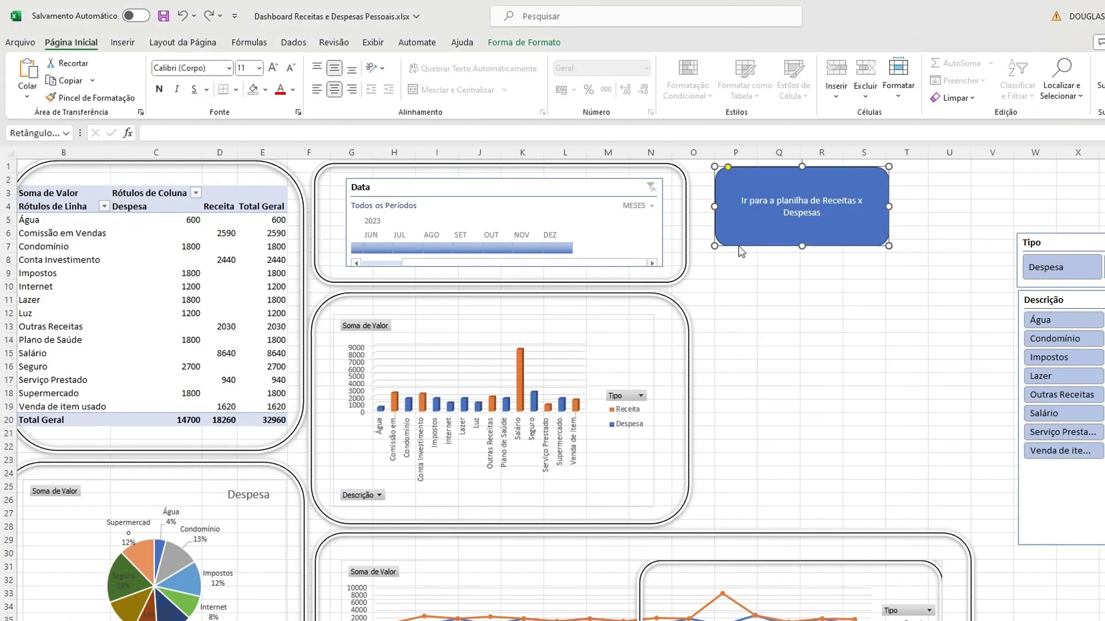
left_click_drag(743, 252, 724, 517)
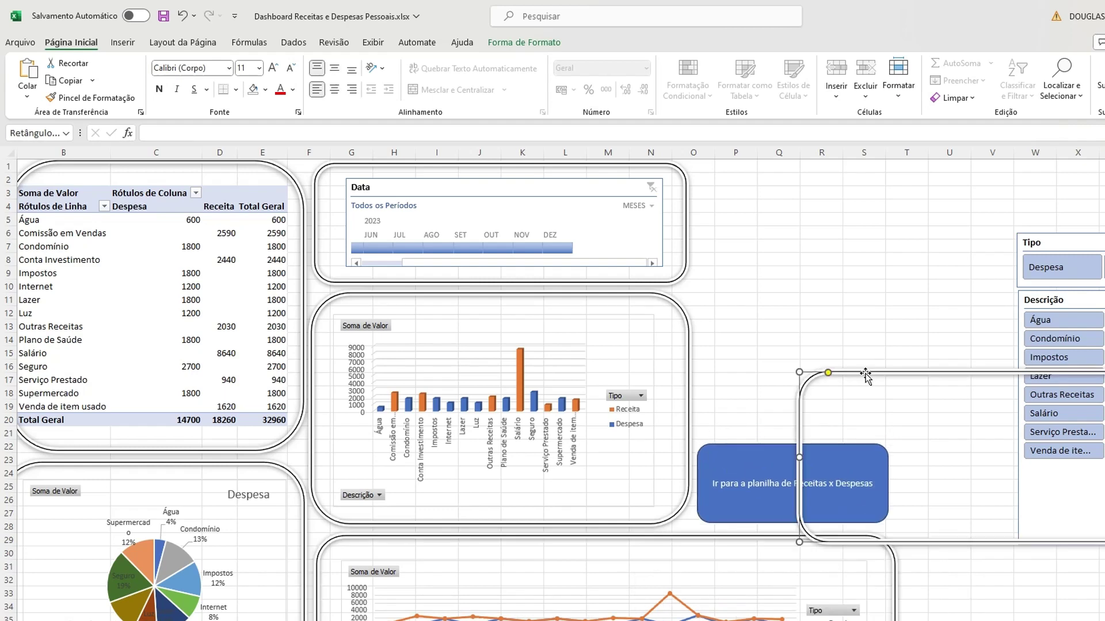
- Fit a copied rounded frame above the navigation button, beside the timeline, and align the right edges of the button and line chart frame with it
left_click_drag(865, 376, 771, 163)
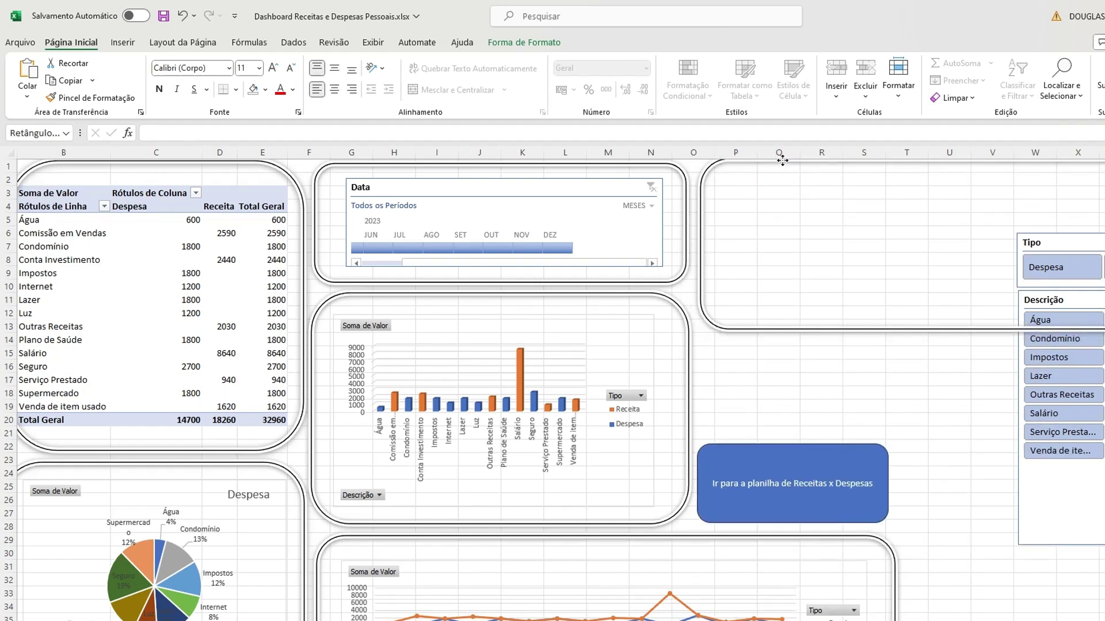
scroll(771, 163, "right", 1)
scroll(561, 384, "down", 1)
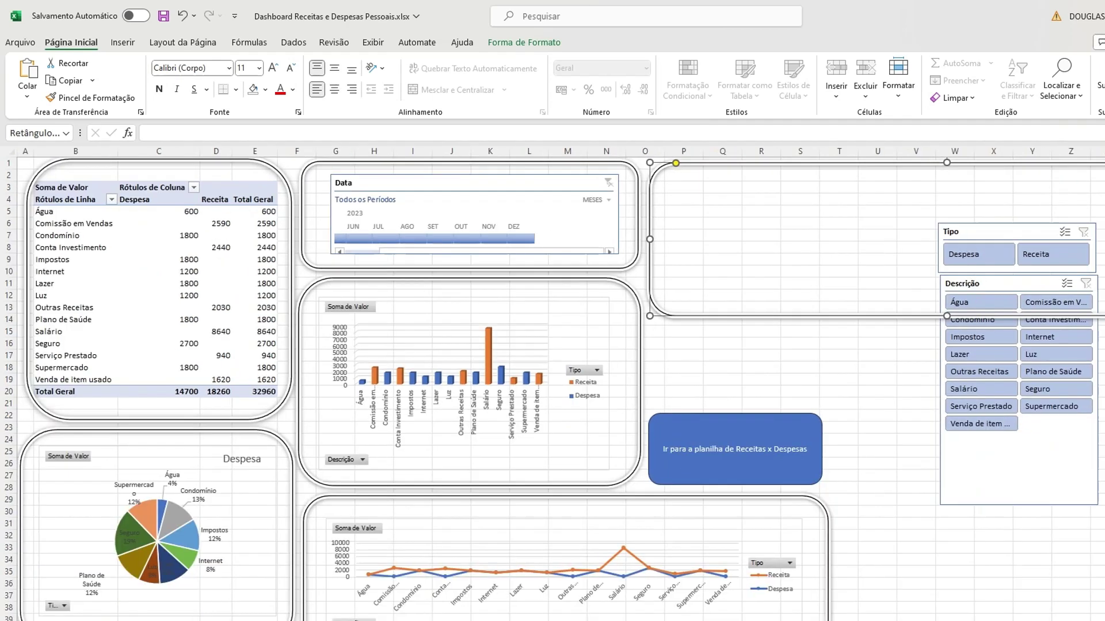
left_click_drag(1104, 314, 837, 405)
right_click(803, 446)
key("Escape")
left_click_drag(831, 570, 839, 569)
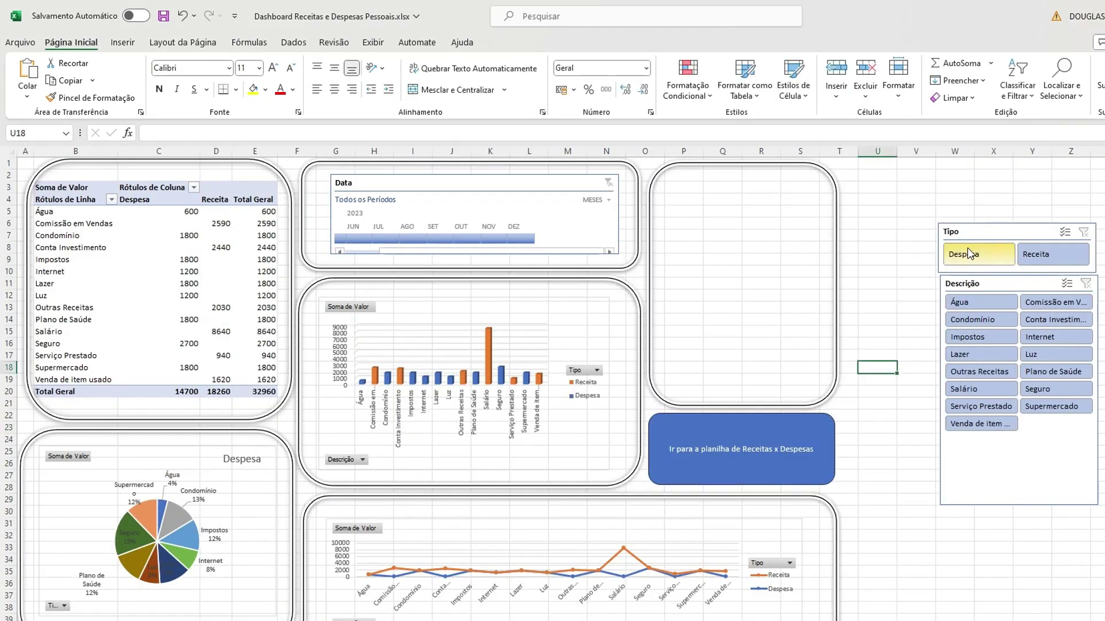
- Move the Tipo and Descrição slicers into the empty rounded frame above the navigation button
left_click_drag(907, 229, 705, 187)
left_click_drag(964, 283, 690, 243)
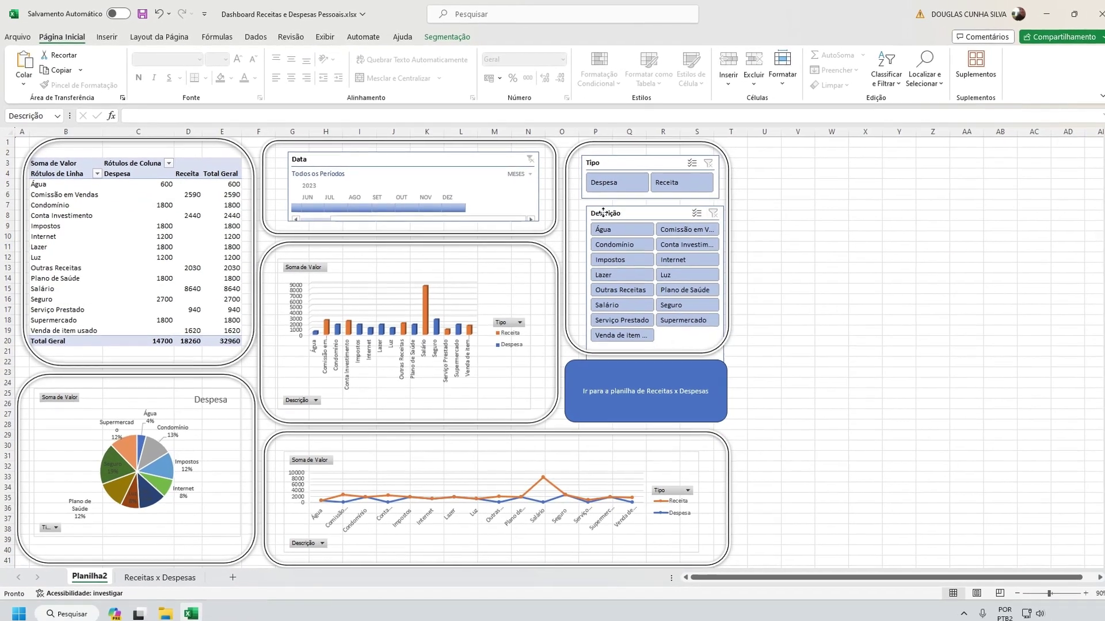
left_click(756, 525)
scroll(46, 365, "down", 4)
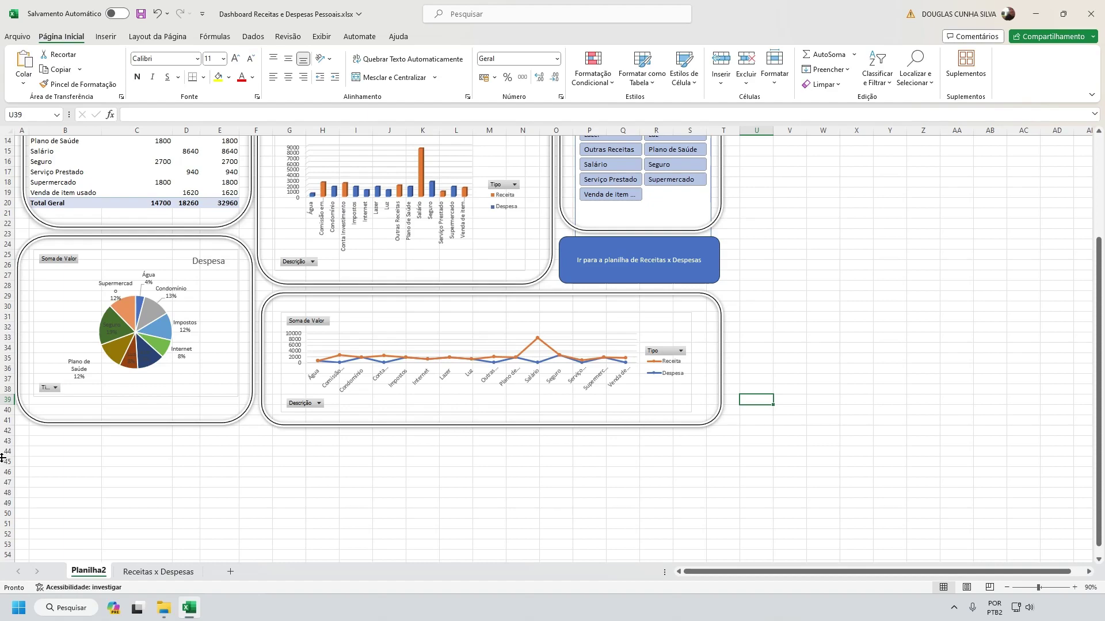
- Draw a rectangle with diagonally snipped corners as a thin bar beneath the bottom frames, spanning the dashboard's full width
left_click(106, 36)
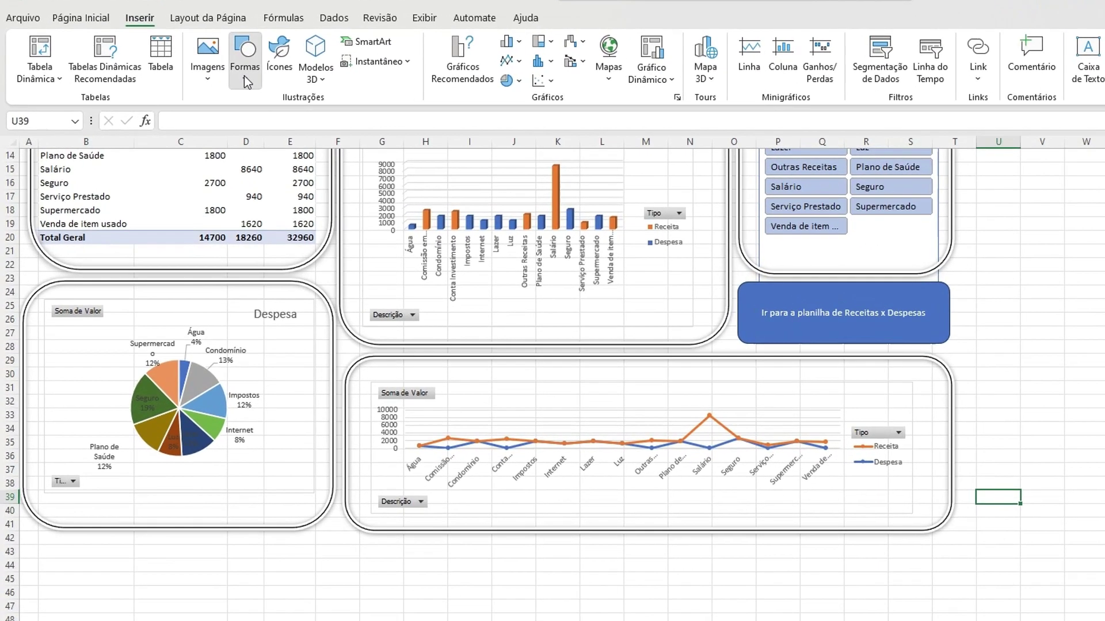
left_click(187, 82)
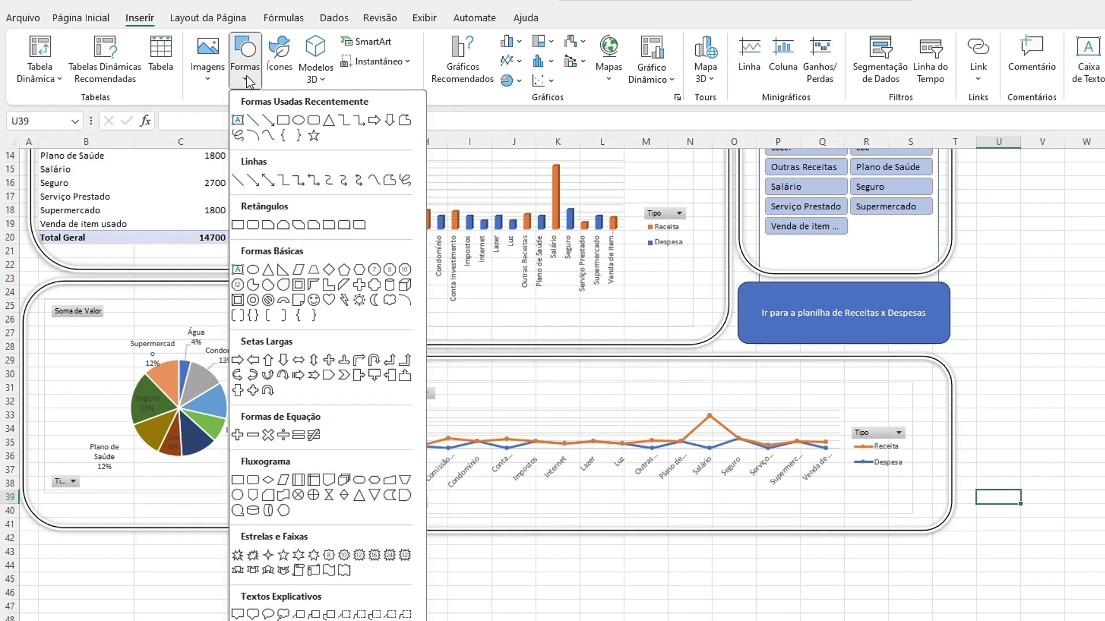
left_click(299, 225)
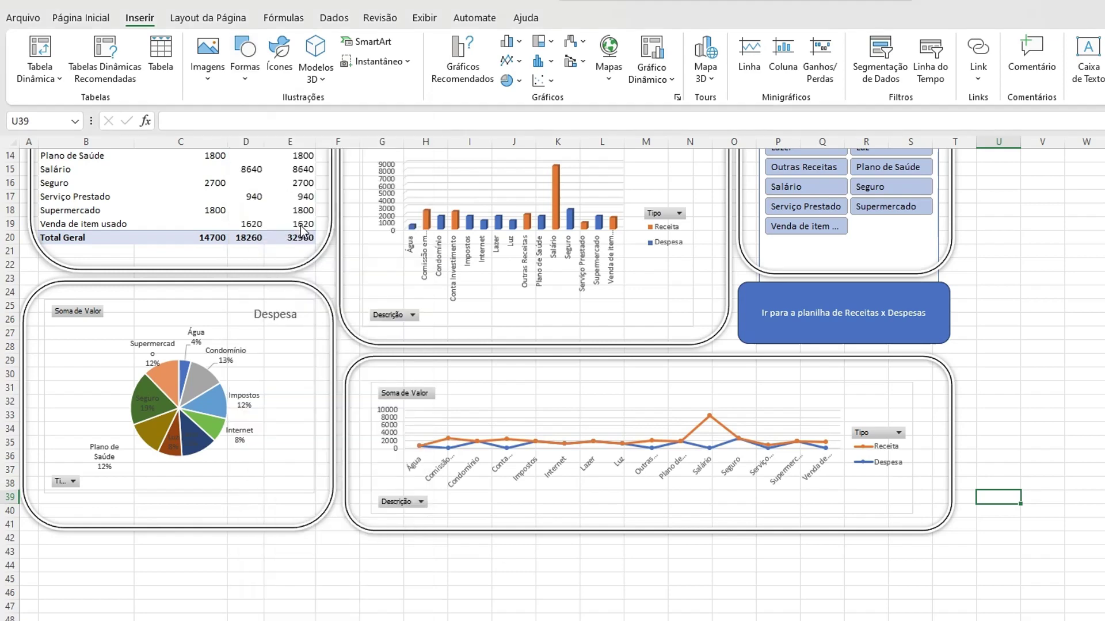
left_click_drag(25, 544, 953, 579)
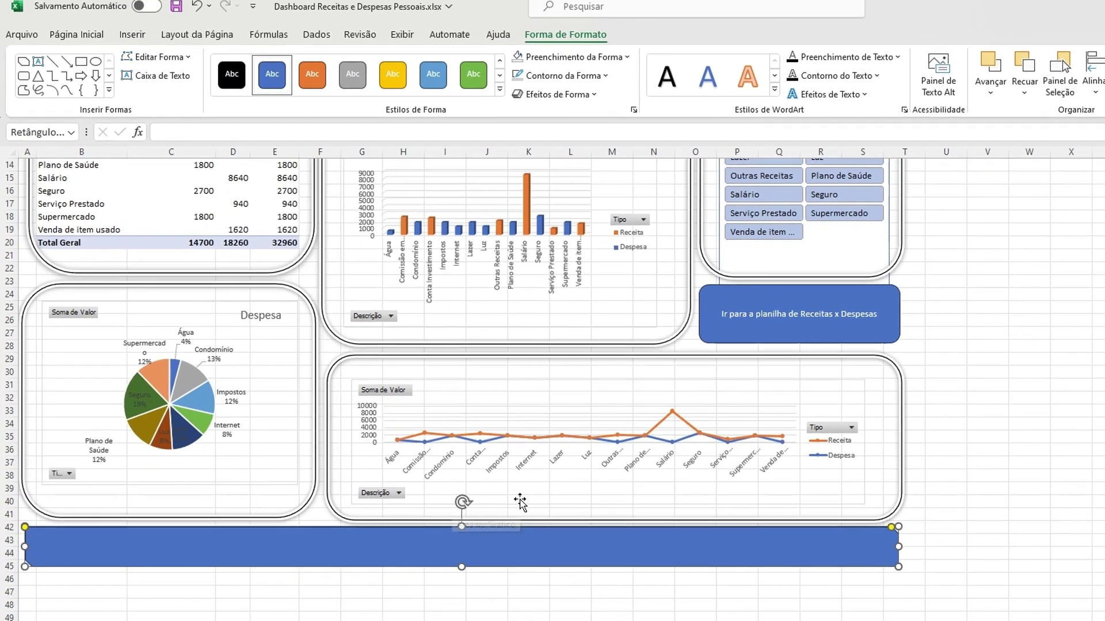
- Apply a light orange PivotTable style to the pivot table
scroll(496, 448, "up", 4)
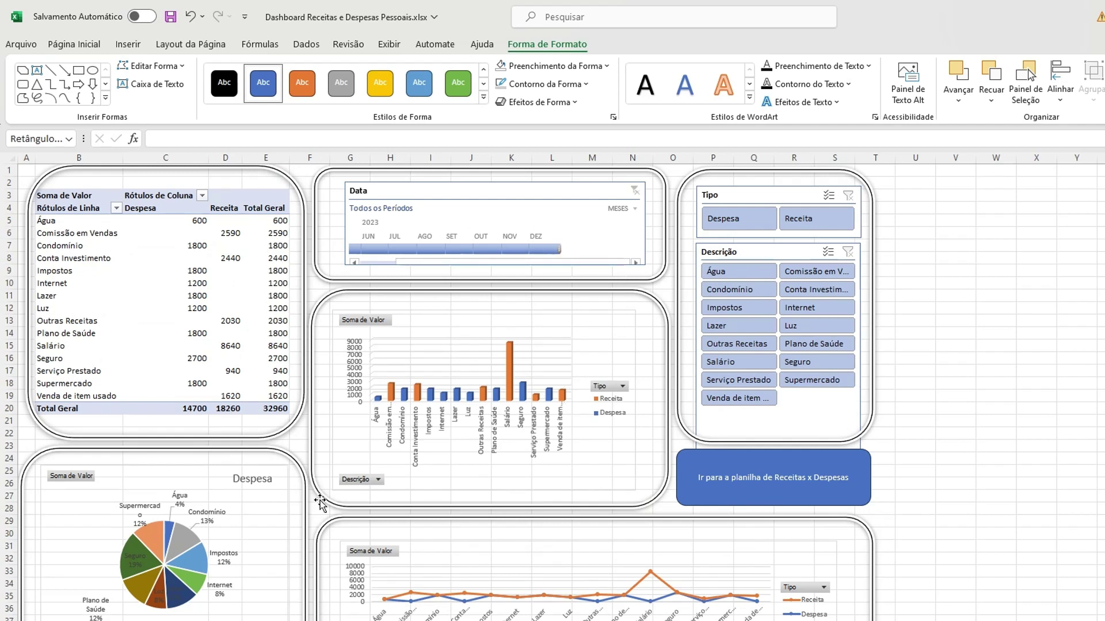
left_click(155, 213)
left_click(649, 44)
left_click(735, 98)
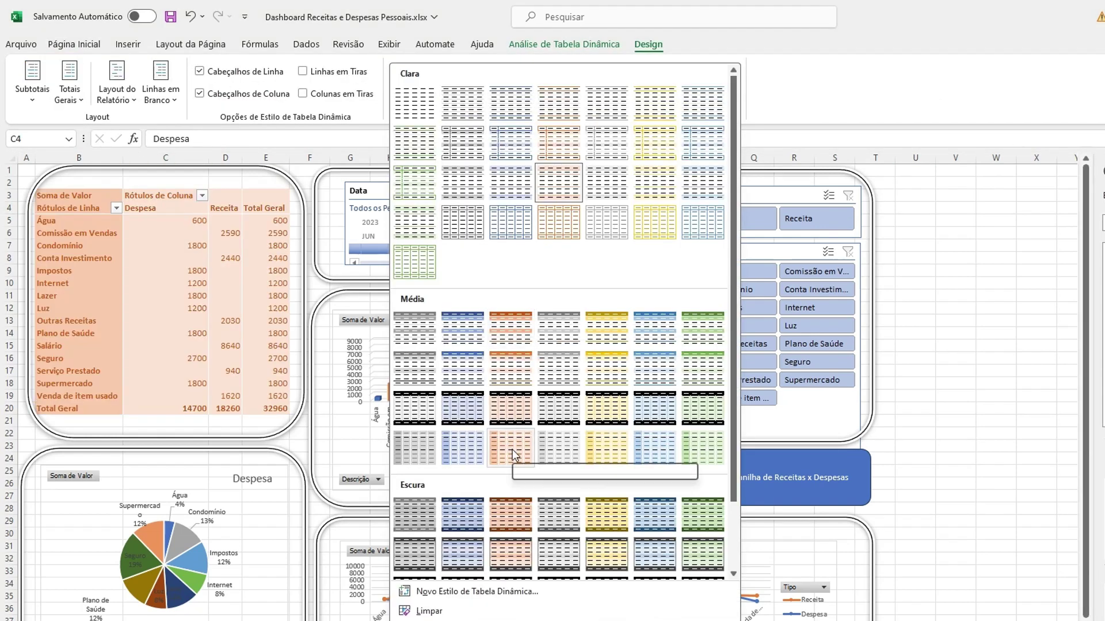
left_click(553, 152)
- Apply the light orange style to the Data timeline
left_click(554, 196)
left_click(541, 44)
left_click(321, 85)
- Apply the light orange style to the Tipo slicer and a dark orange style to the Descrição slicer
left_click(748, 194)
left_click(535, 45)
left_click(320, 85)
left_click(742, 252)
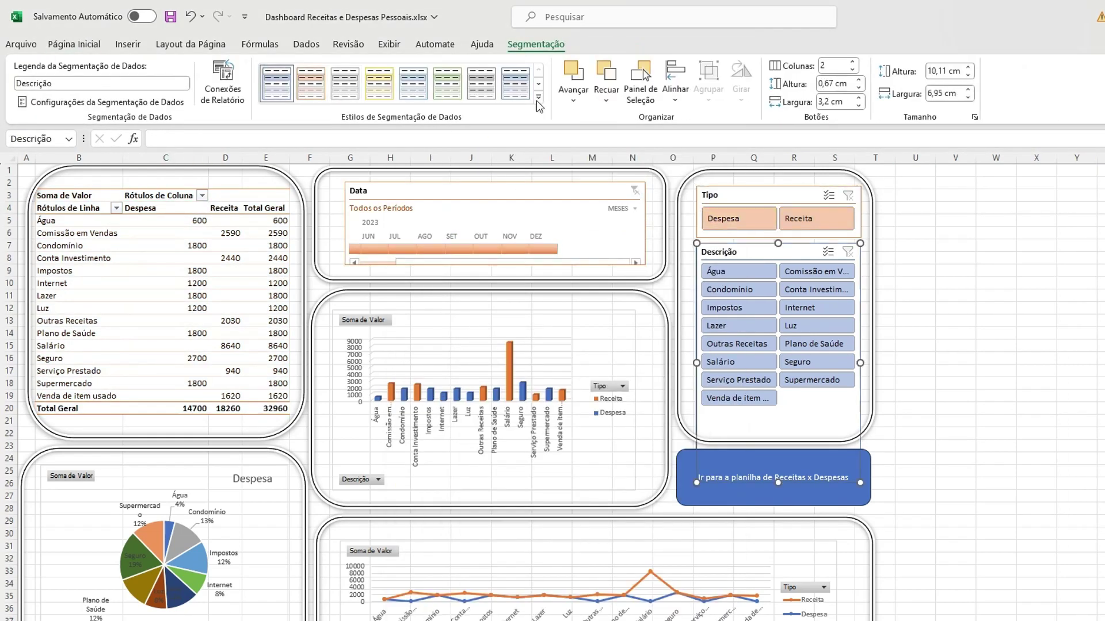
left_click(537, 98)
- Give the "Ir para a planilha de Receitas x Despesas" button an orange shape style with a raised, shaded effect
left_click(773, 477)
left_click(305, 89)
left_click(538, 102)
mouse_move(544, 273)
left_click(621, 336)
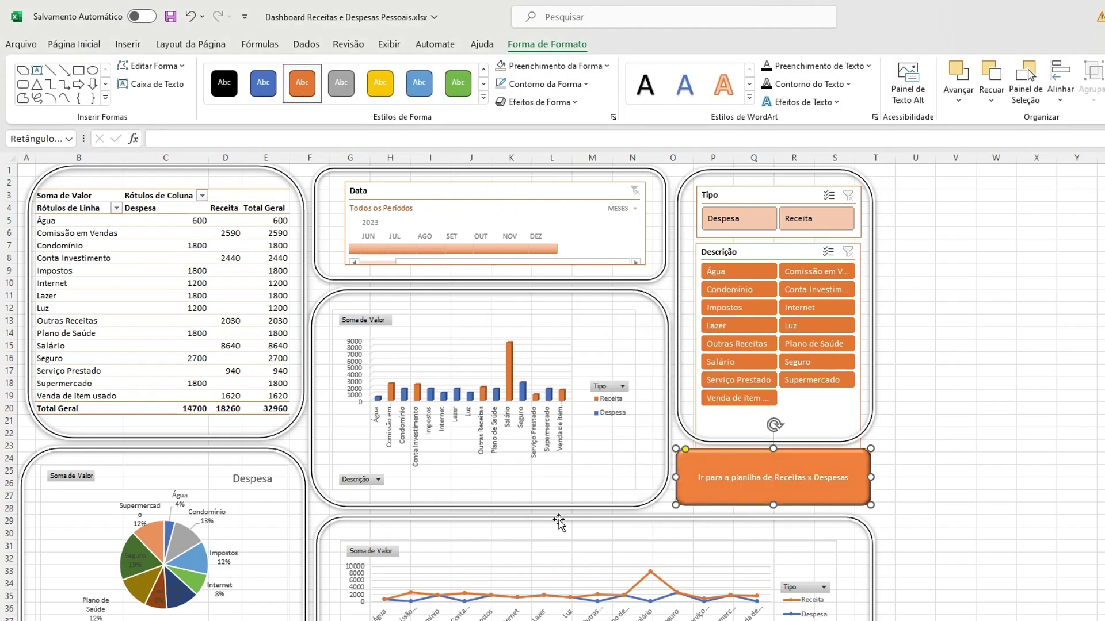
- Enlarge the column chart to fill its rounded frame and apply a chart style with hatched columns
left_click(549, 321)
left_click_drag(635, 311, 667, 293)
left_click_drag(332, 392, 323, 392)
left_click(641, 45)
left_click(268, 83)
- Apply the solid orange shape style to the snipped bar along the dashboard's lower edge
left_click(899, 415)
scroll(899, 415, "down", 3)
left_click(443, 591)
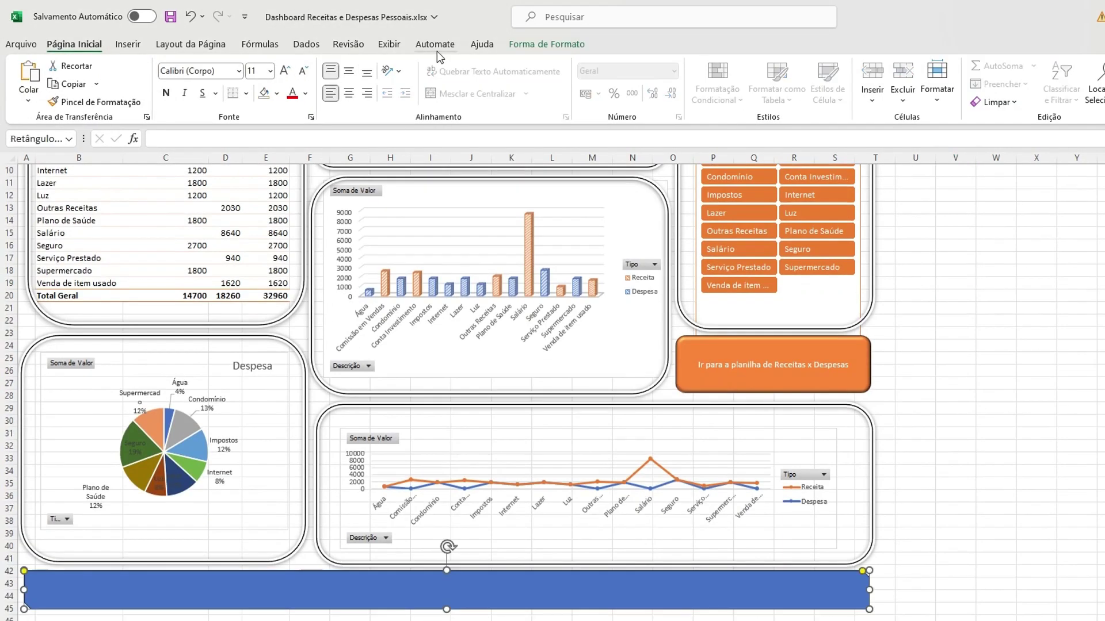
left_click(541, 45)
left_click(305, 89)
left_click(1024, 437)
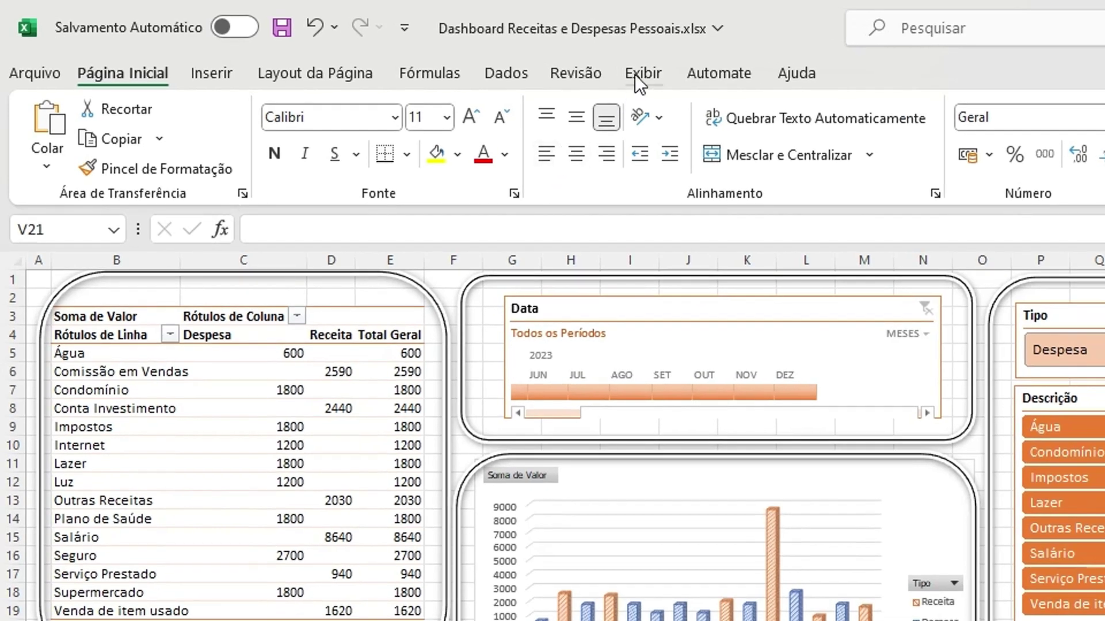
- Hide the gridlines, formula bar and row and column headings on the dashboard sheet
left_click(639, 72)
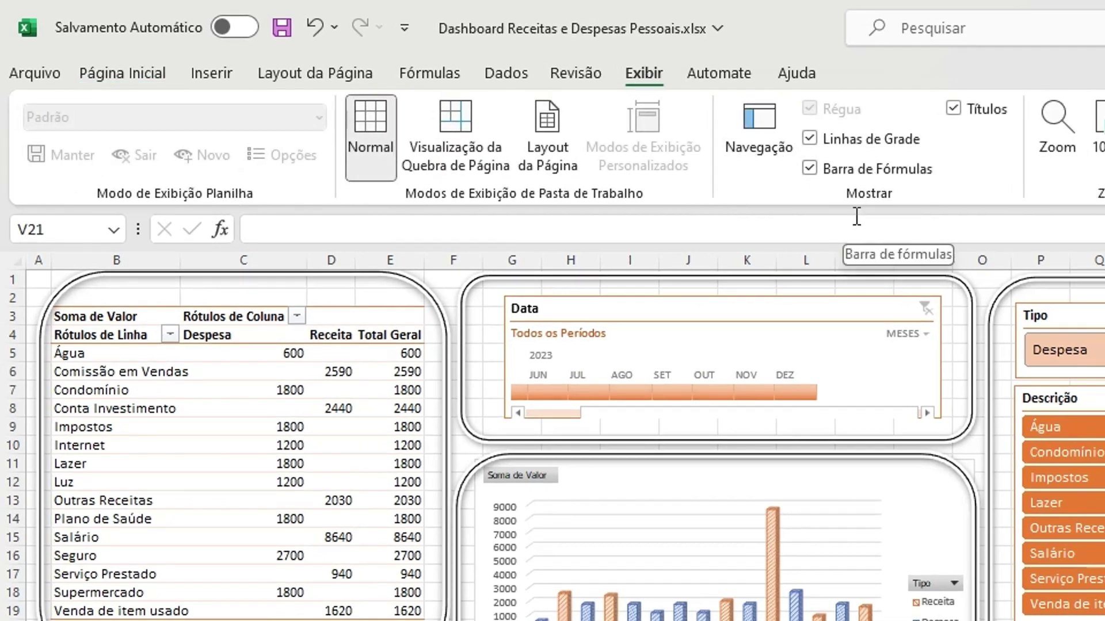
left_click(815, 141)
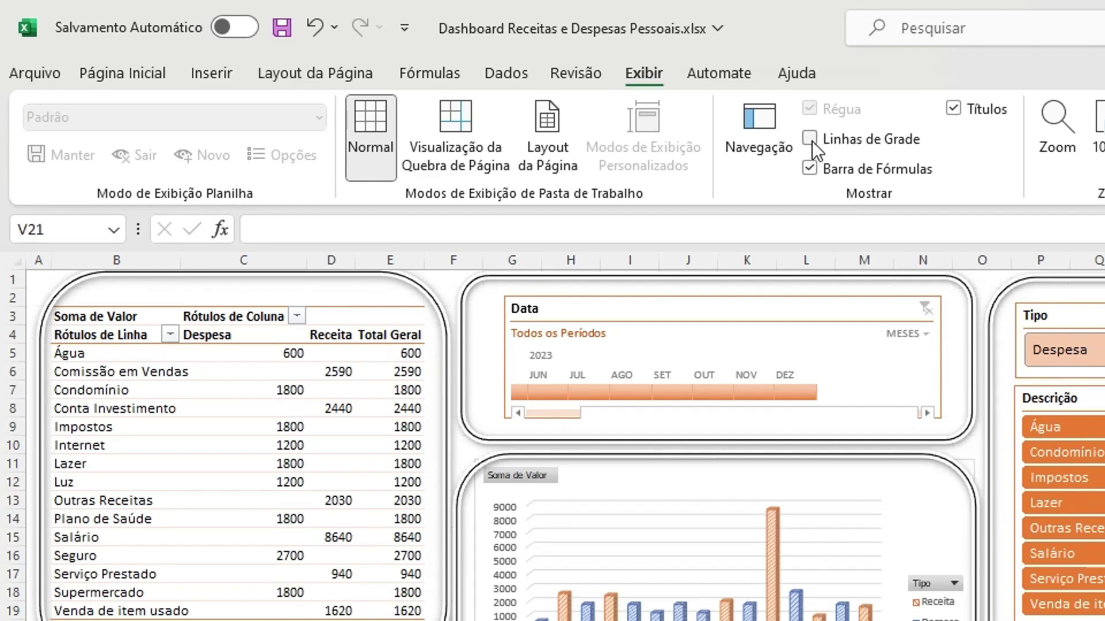
left_click(811, 168)
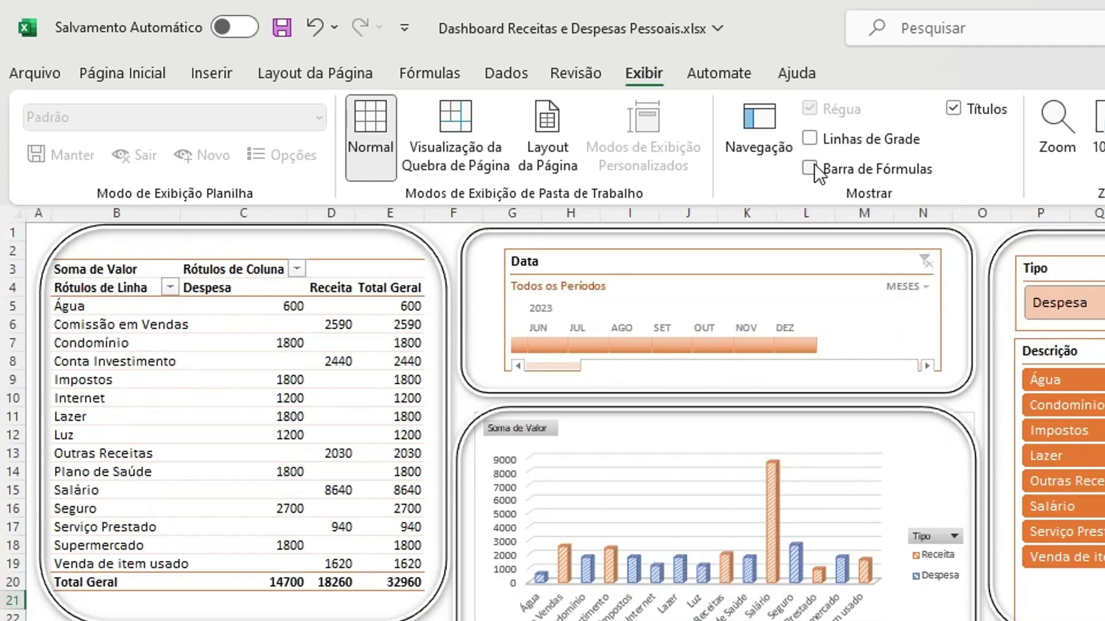
left_click(953, 113)
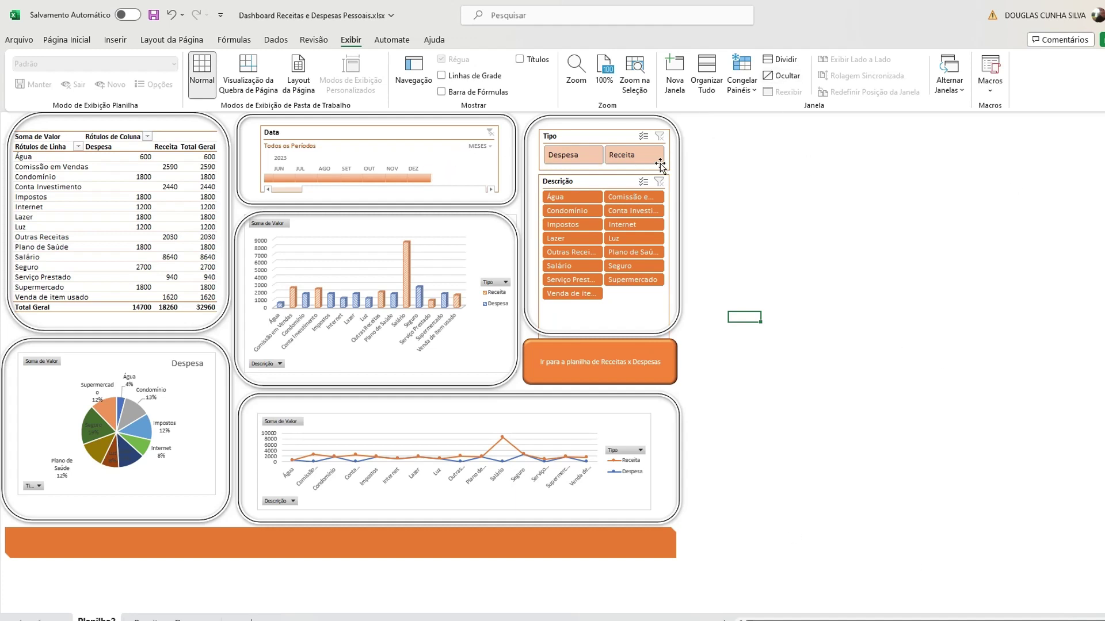
- Show the row and column headings again and select every column from V to the sheet's last column
left_click(520, 59)
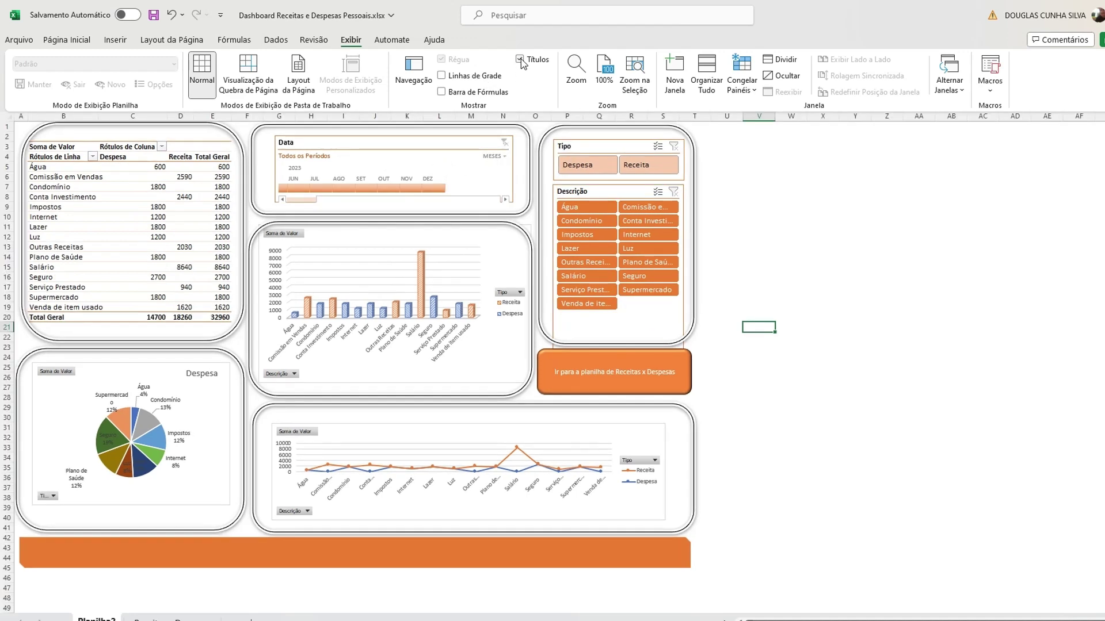
left_click(761, 116)
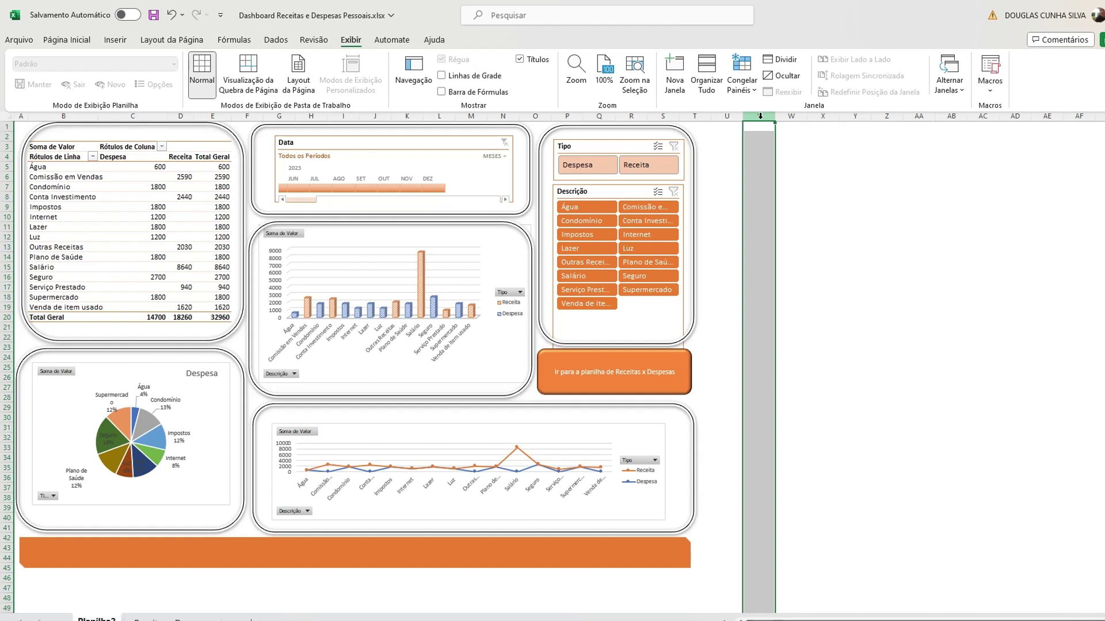
key("ctrl+shift+Right")
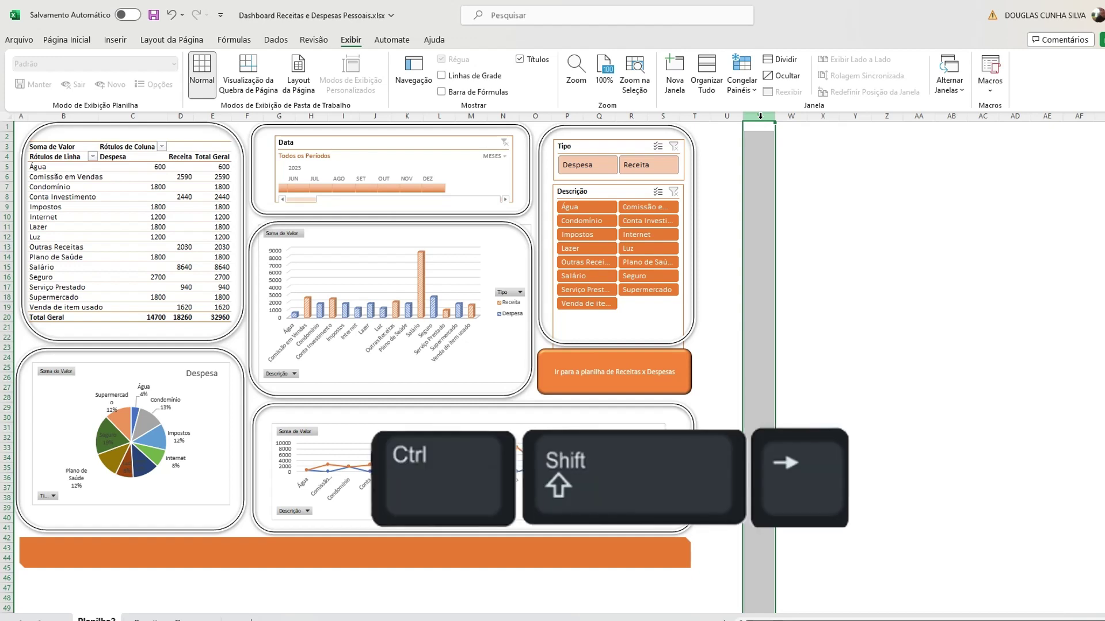
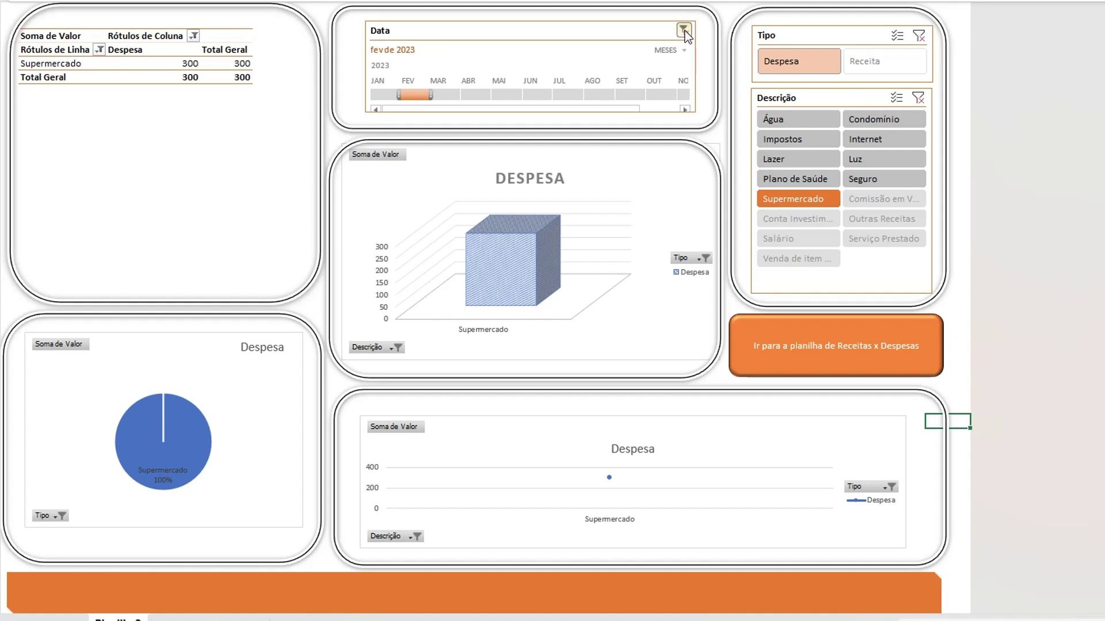
- Clear the filters on the Data timeline and the Tipo and Descrição slicers
left_click(917, 37)
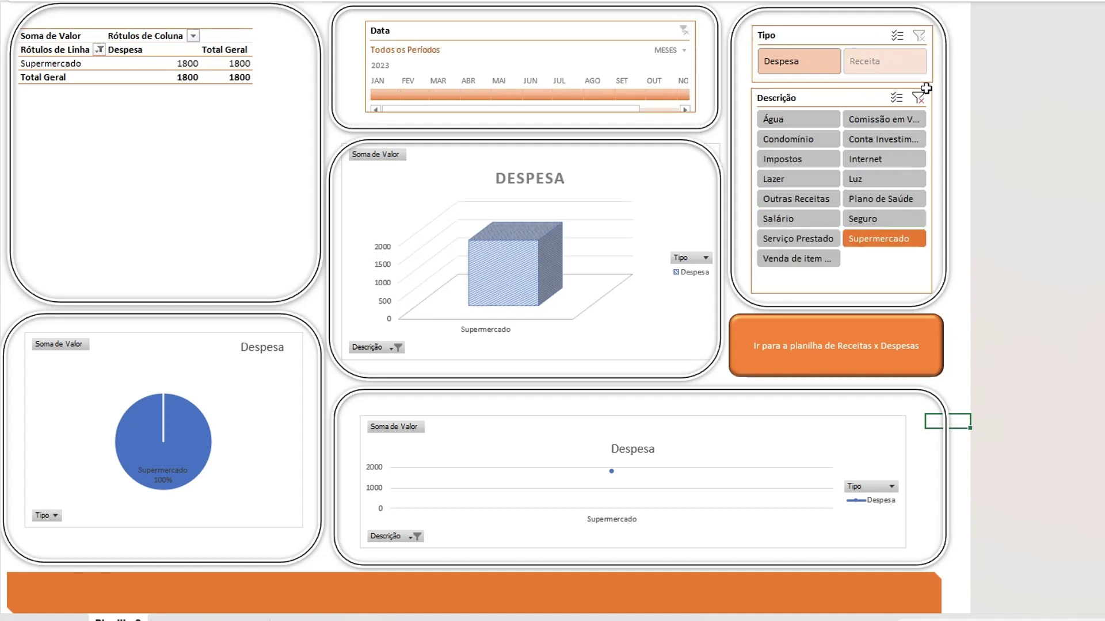
left_click(917, 98)
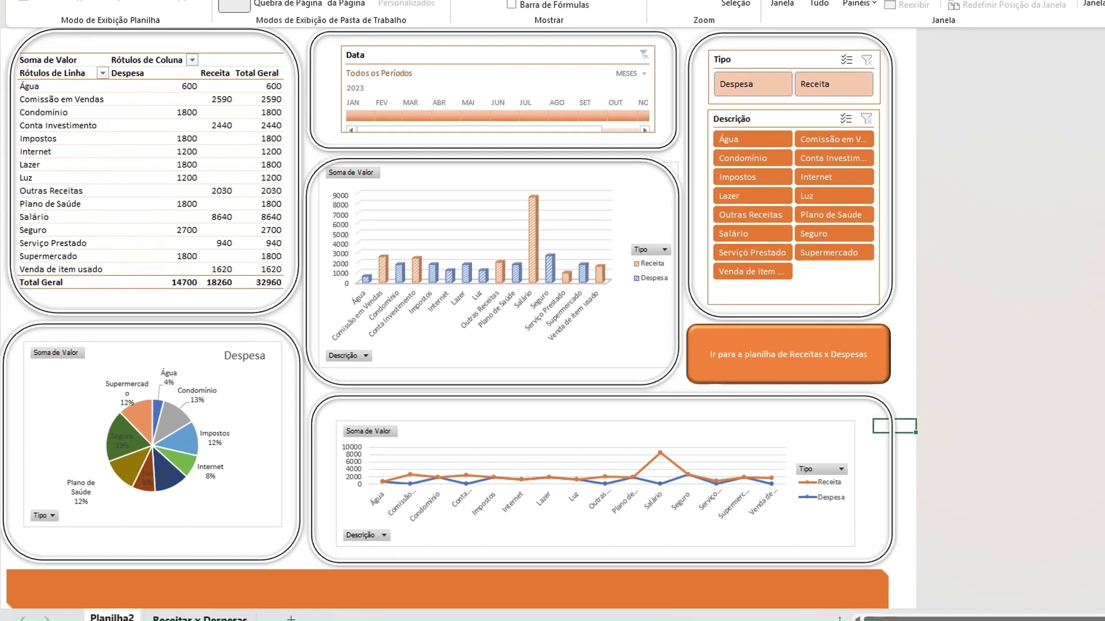
- Test the dashboard's navigation button to the Receitas x Despesas sheet and look through the transactions listed there
left_click(207, 619)
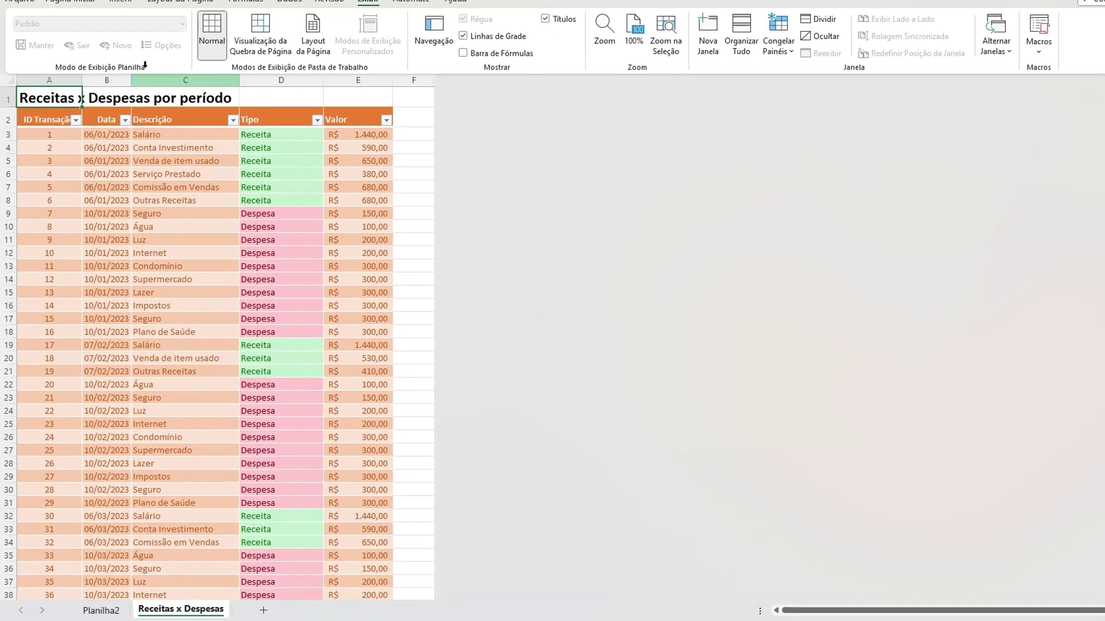
left_click(97, 608)
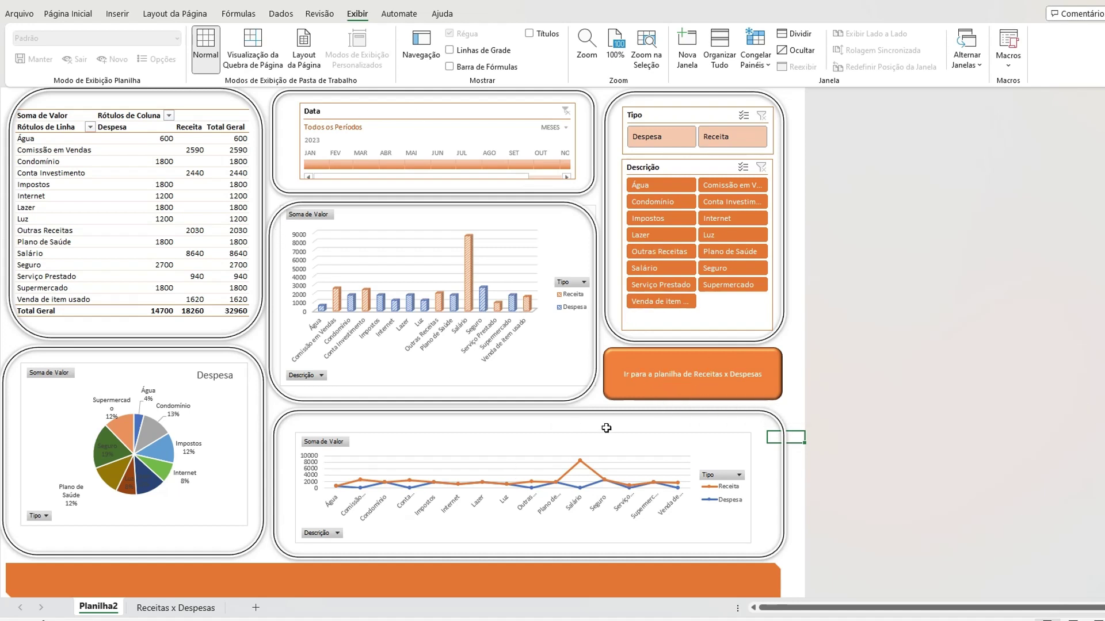
left_click(674, 387)
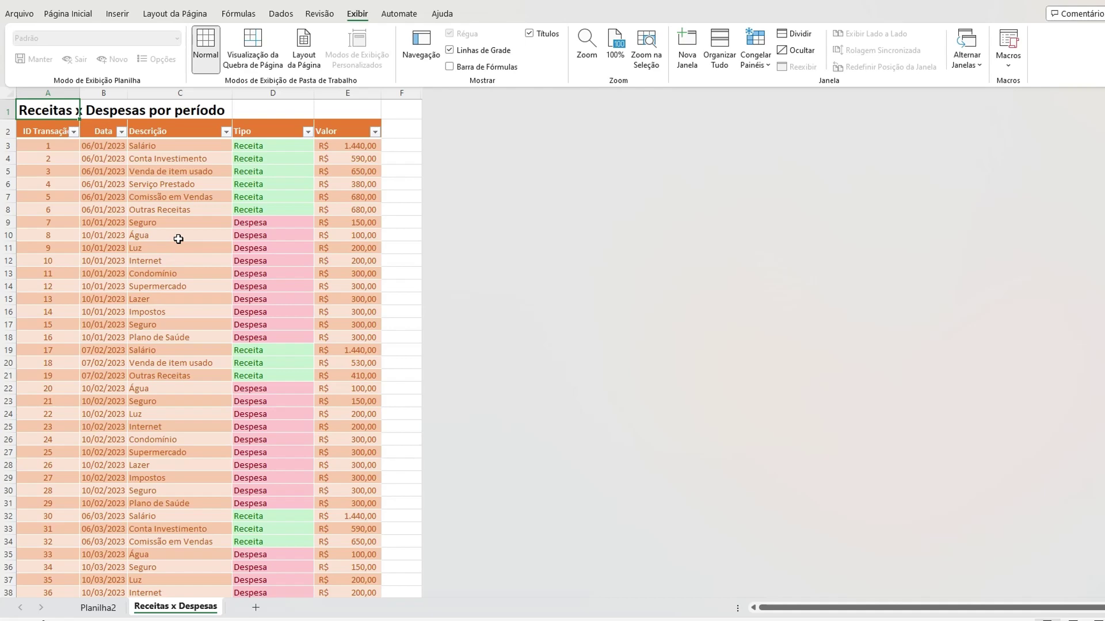
scroll(176, 236, "down", 8)
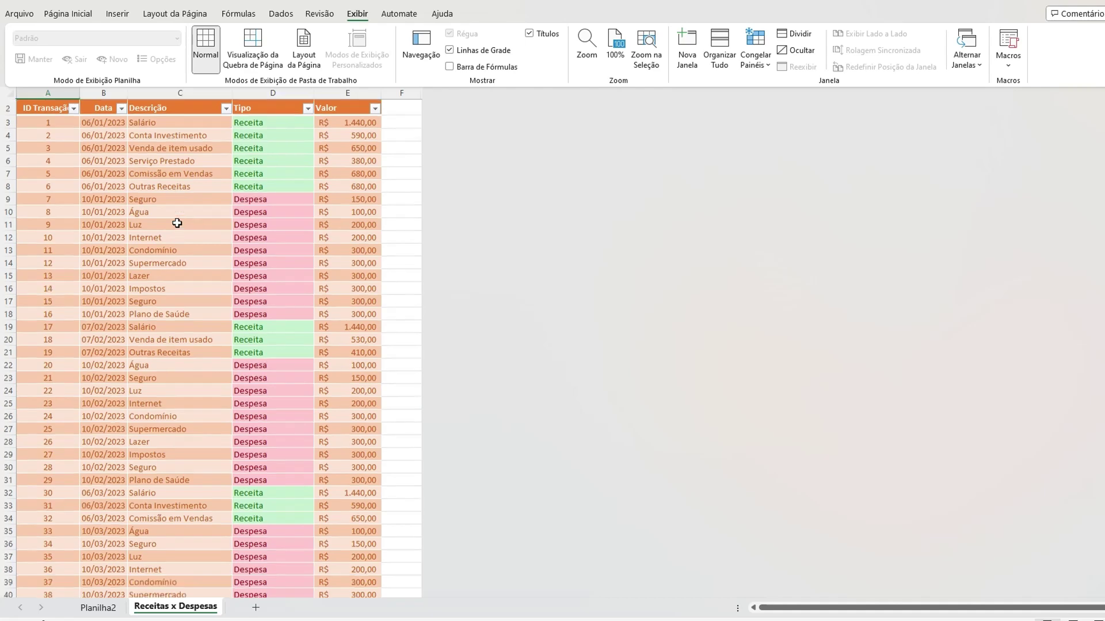
scroll(160, 227, "down", 12)
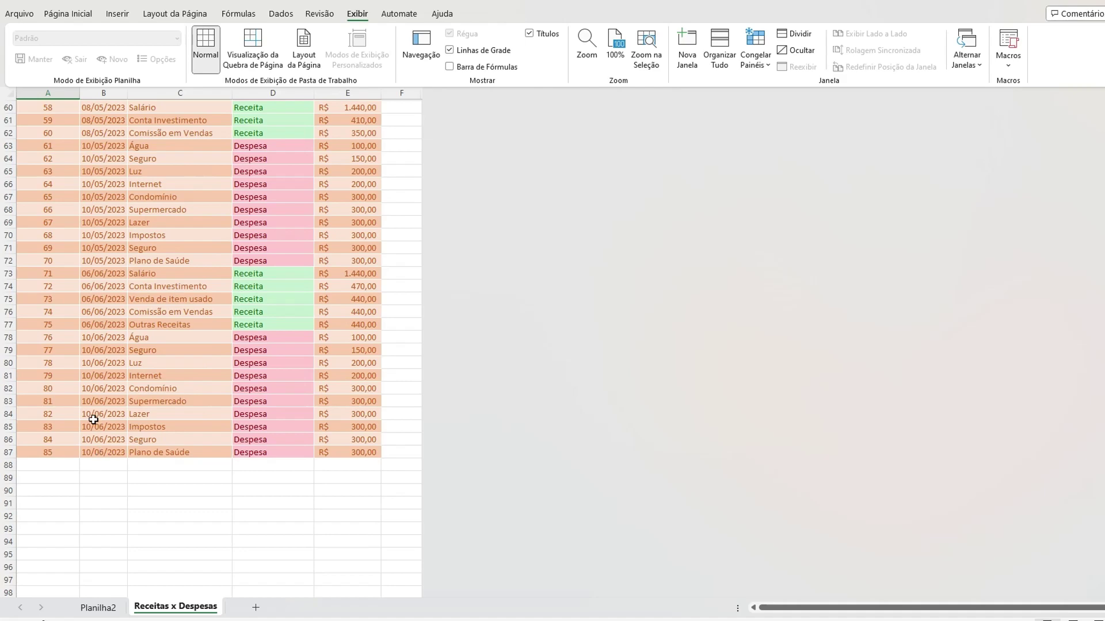
scroll(92, 424, "up", 20)
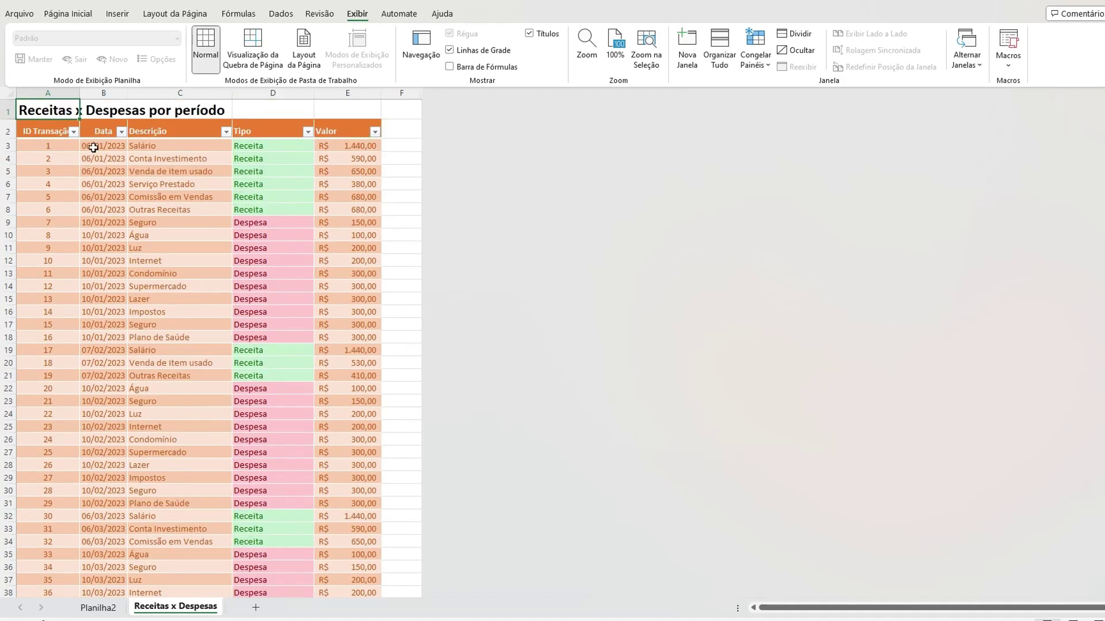
- Fill the last transaction in row 87 down through row 89, and clear everything except the IDs in the two new rows
left_click(93, 147)
scroll(98, 264, "down", 20)
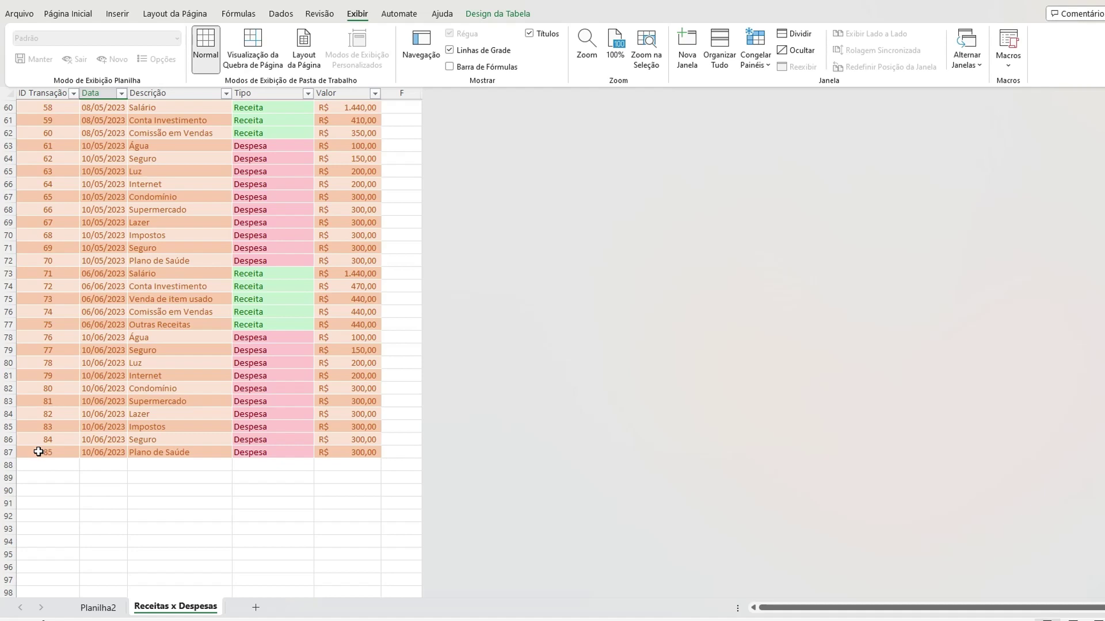
left_click_drag(38, 453, 362, 453)
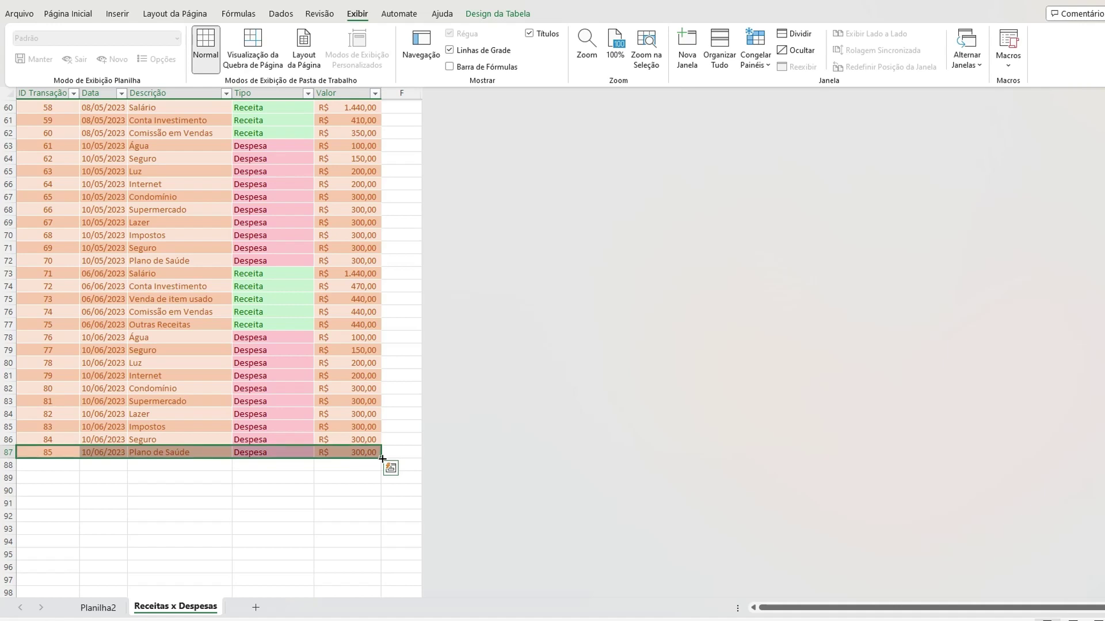
left_click_drag(382, 459, 383, 471)
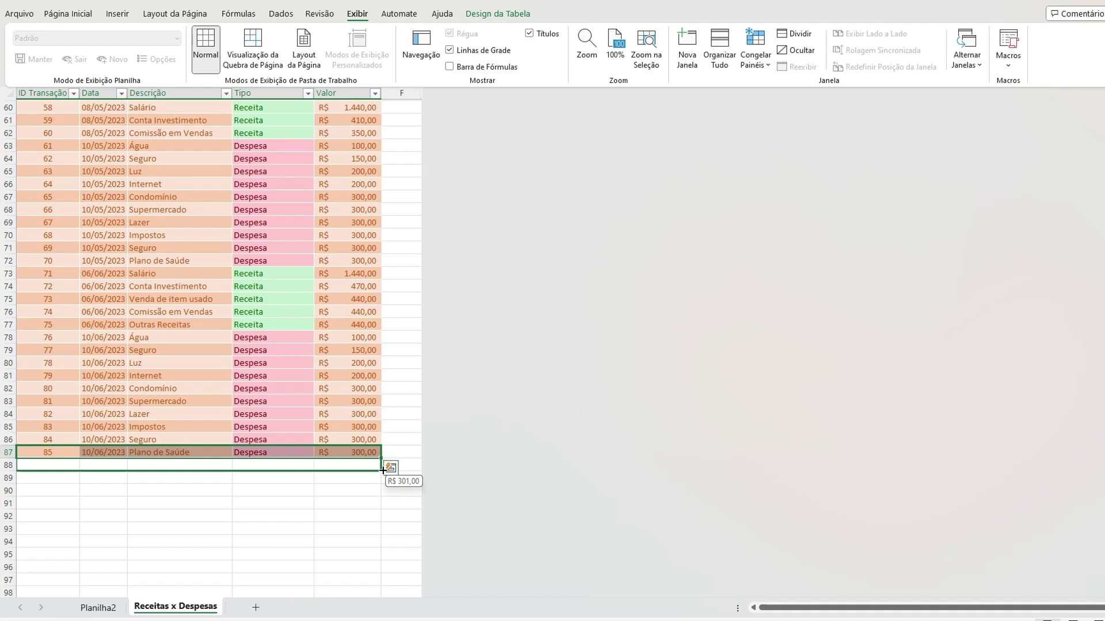
left_click_drag(383, 470, 382, 483)
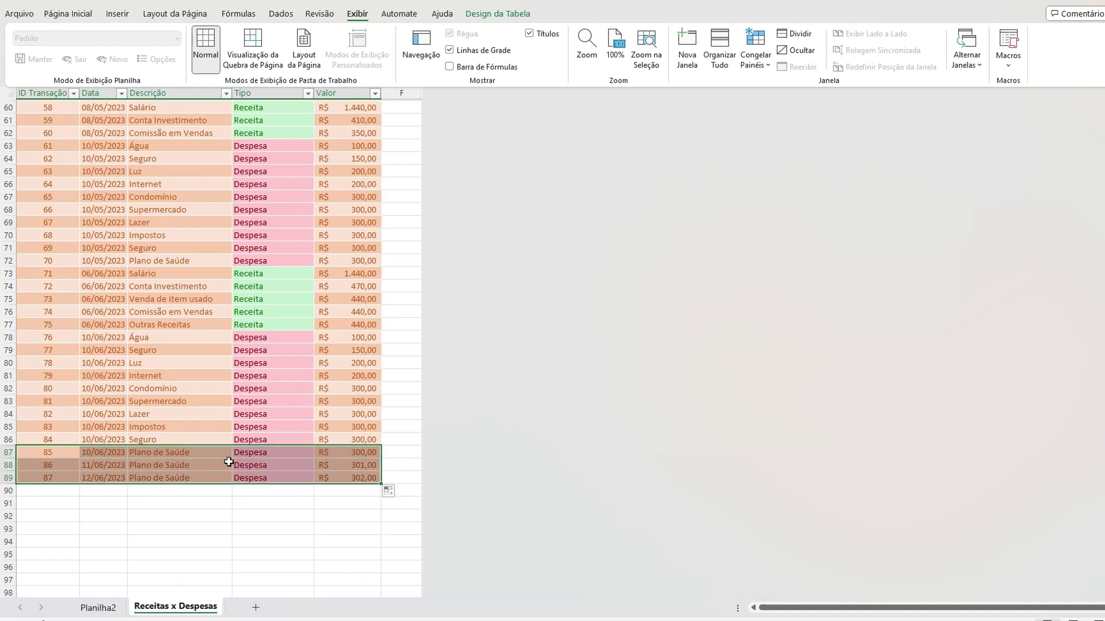
left_click_drag(98, 466, 351, 473)
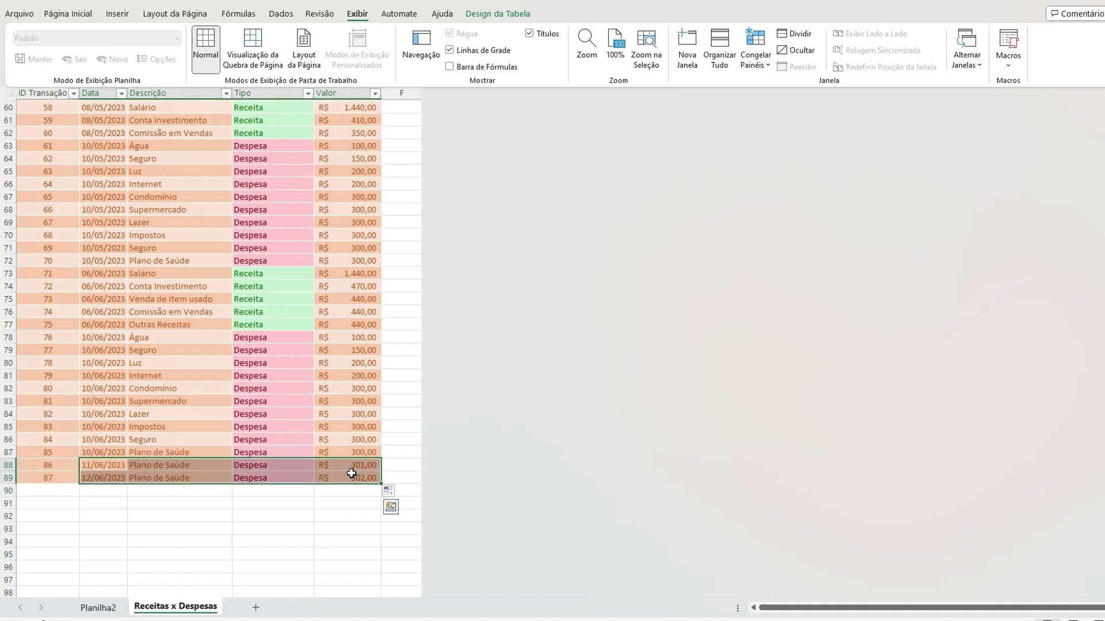
key("Delete")
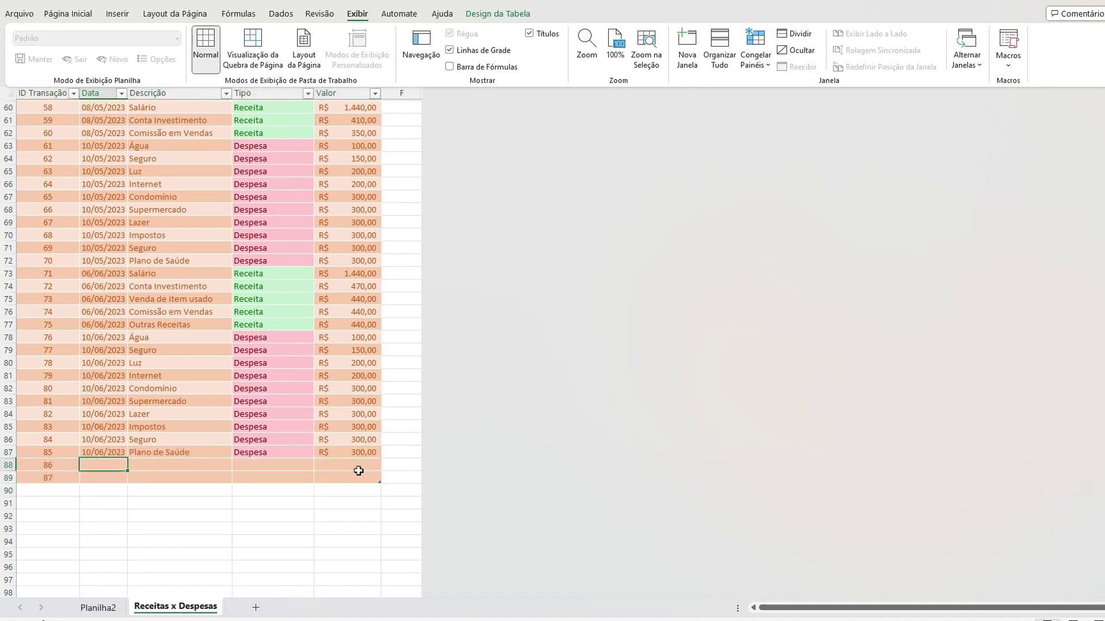
- Enter the date 1/7/23 for transaction 86 in row 88 and move on to its Descrição cell
type("1/7")
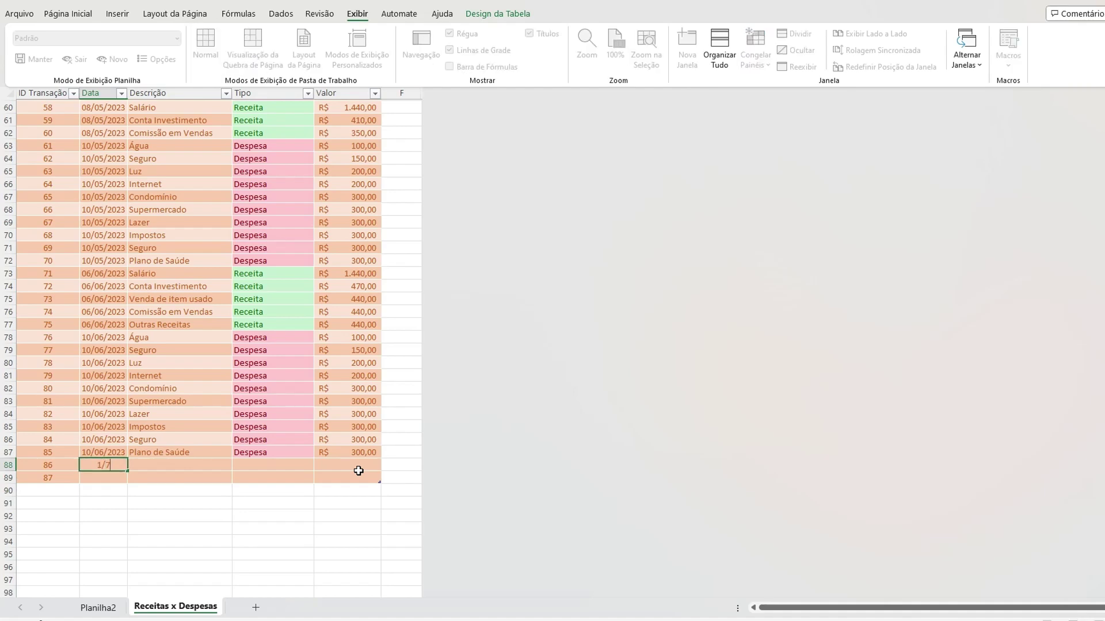
type("/23")
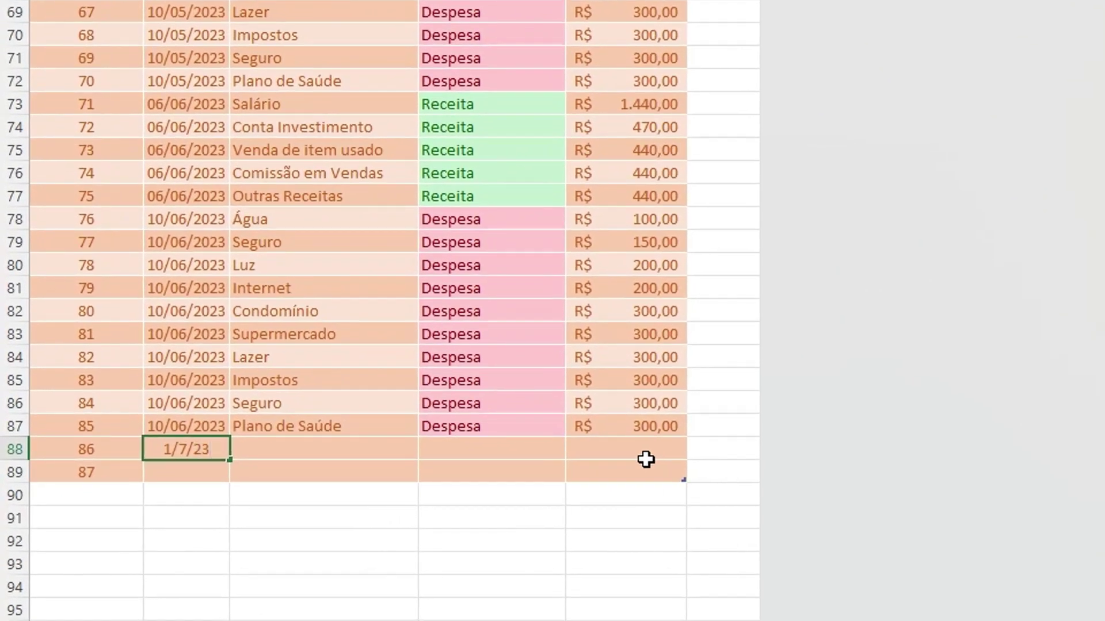
key("Return")
key("Up")
key("Right")
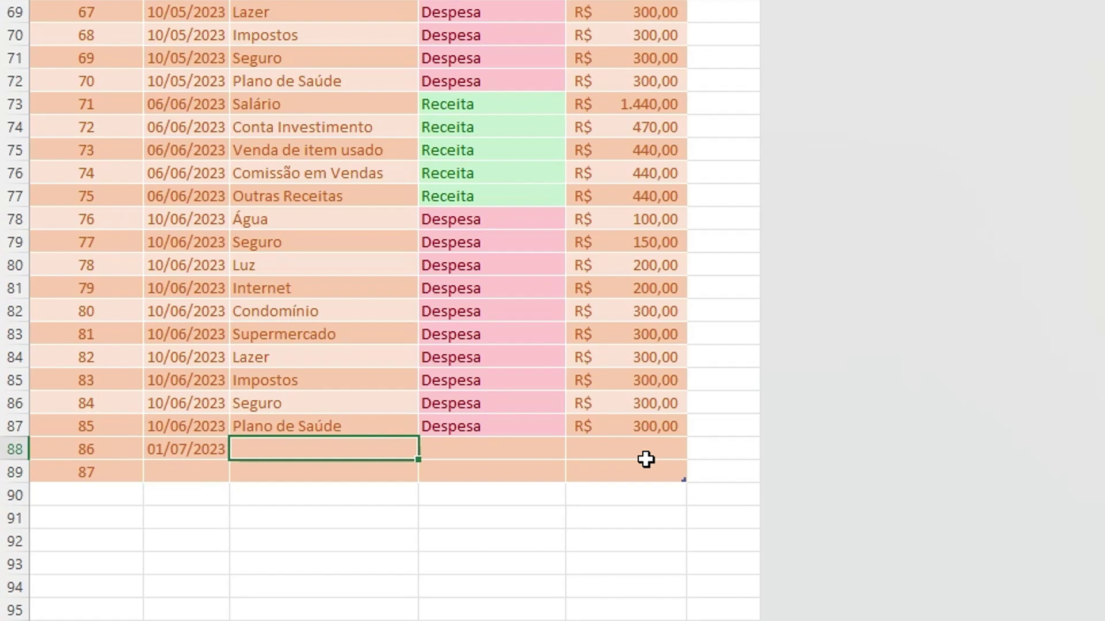
- Complete transaction 86 in row 88 with the description Teste Despesa, type Despesa and value 150
key("Right")
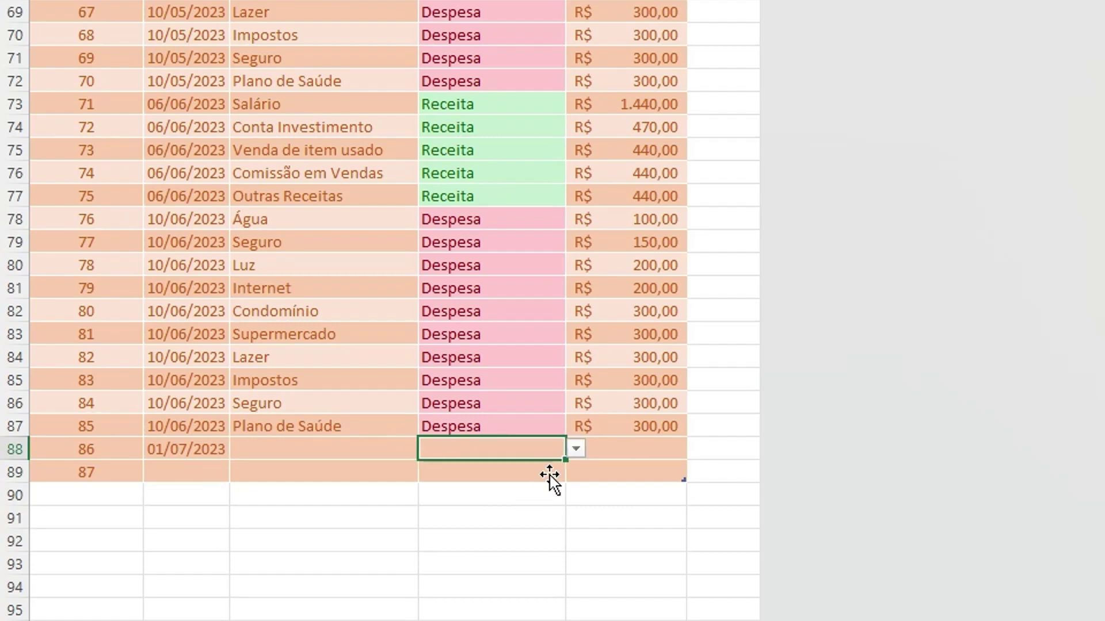
left_click(574, 448)
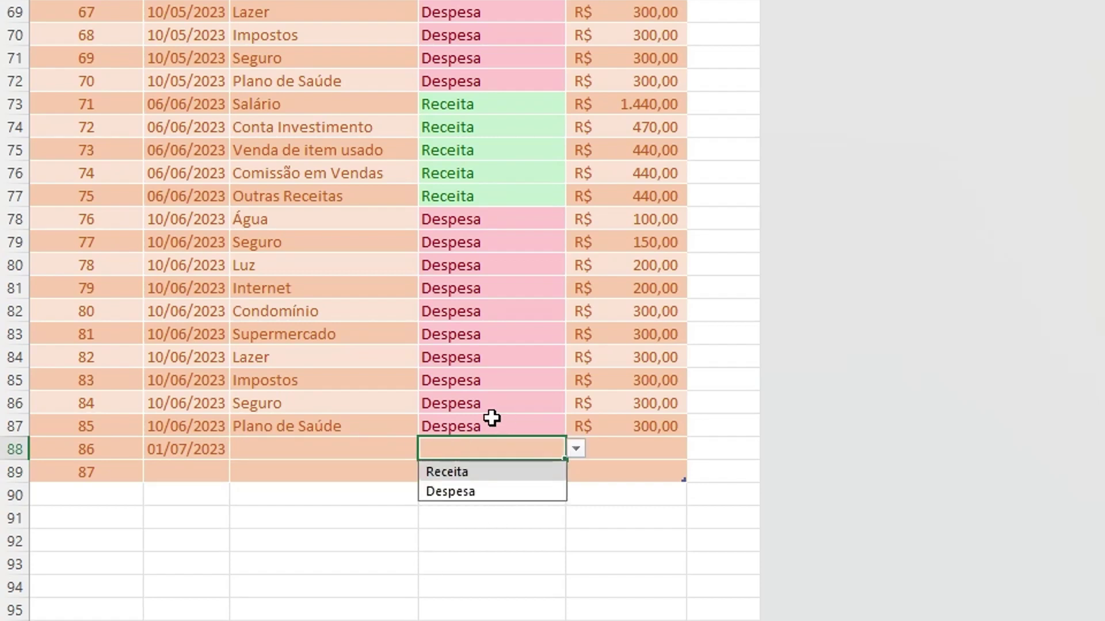
left_click(485, 492)
left_click(362, 453)
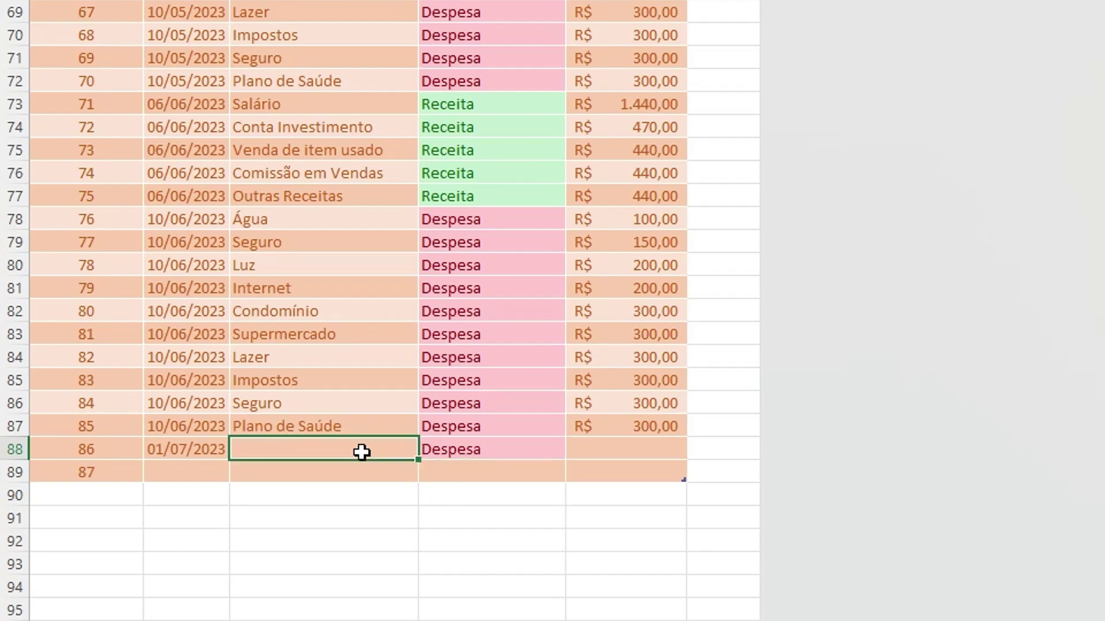
type("Test")
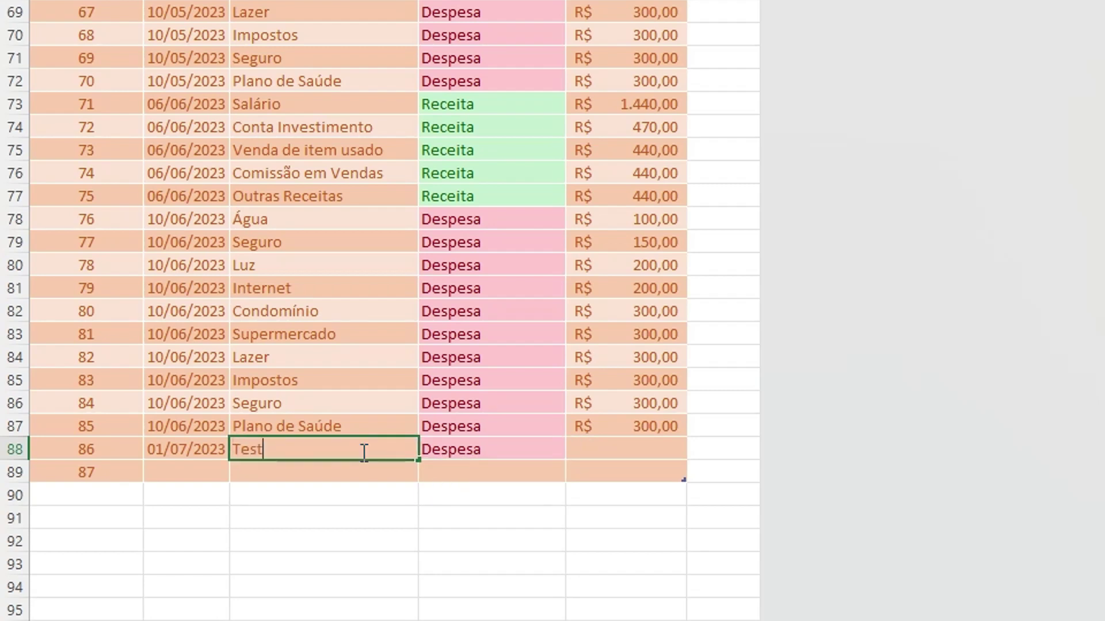
type("e Despesa")
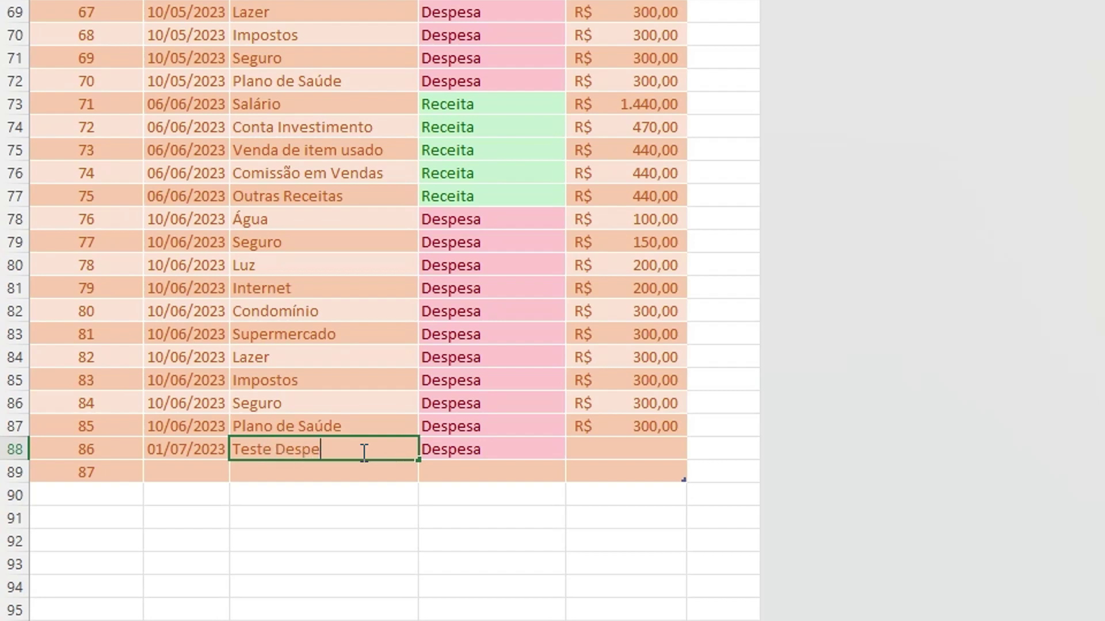
key("Tab")
key("Tab")
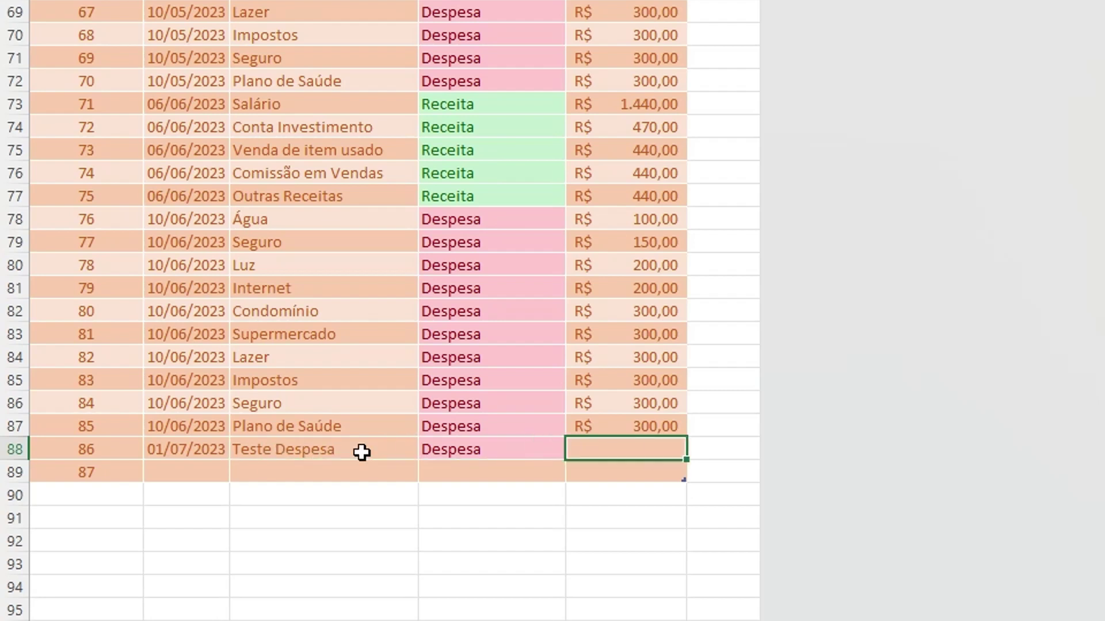
type("150")
key("Return")
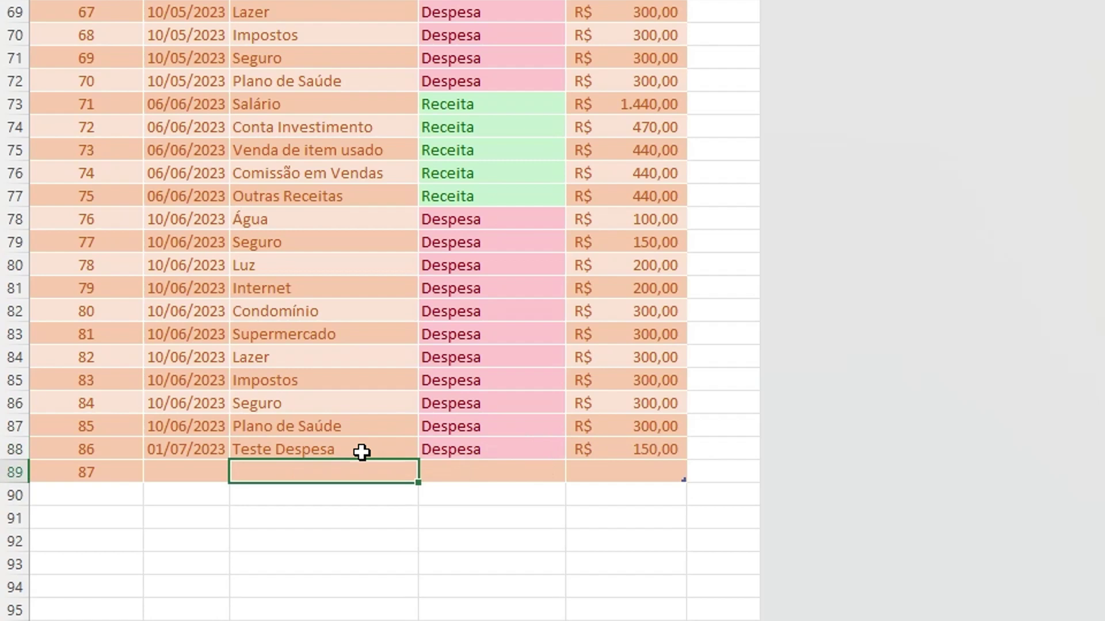
- Fill in transaction 87 in row 89 with date 2/7/23, description Teste Receita, type Receita and value 180
key("Left")
type("2/4")
key("BackSpace")
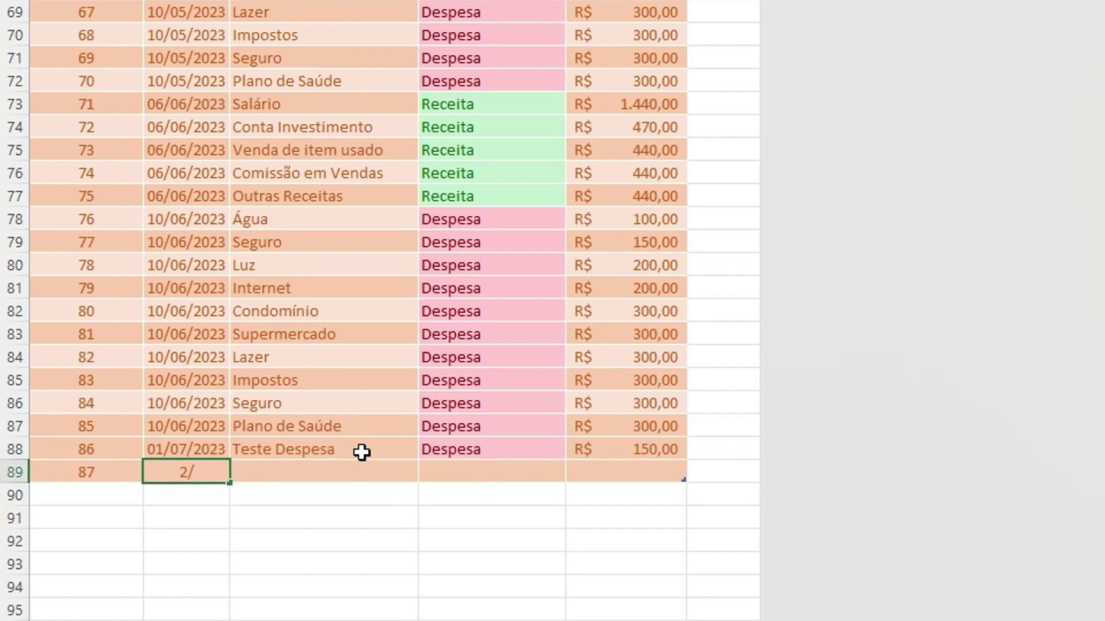
type("7/23")
key("Tab")
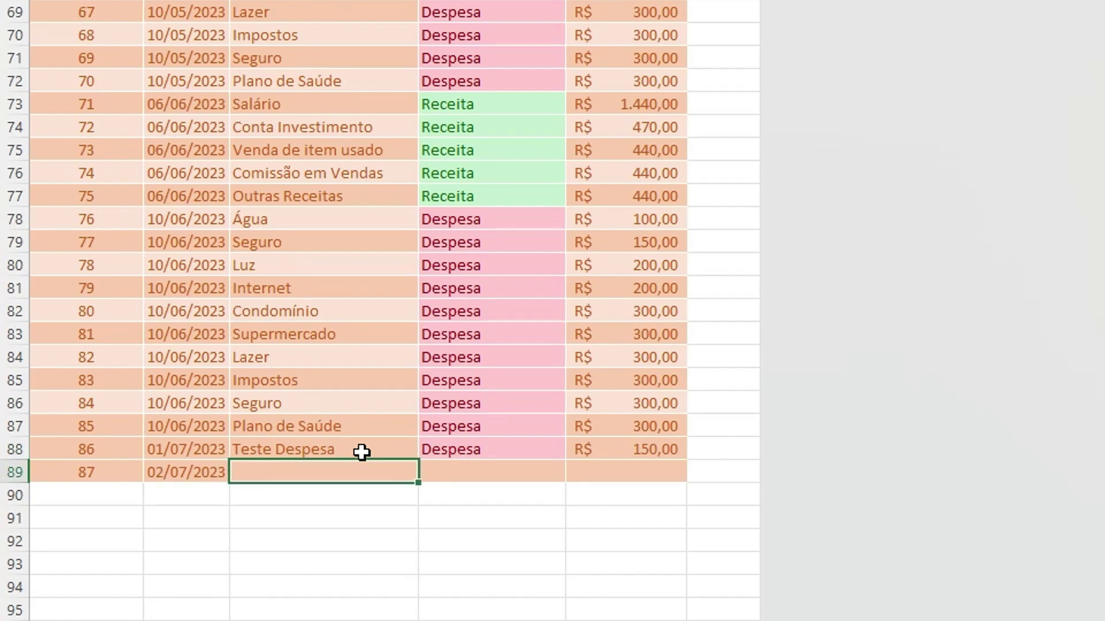
type("Teste Receita")
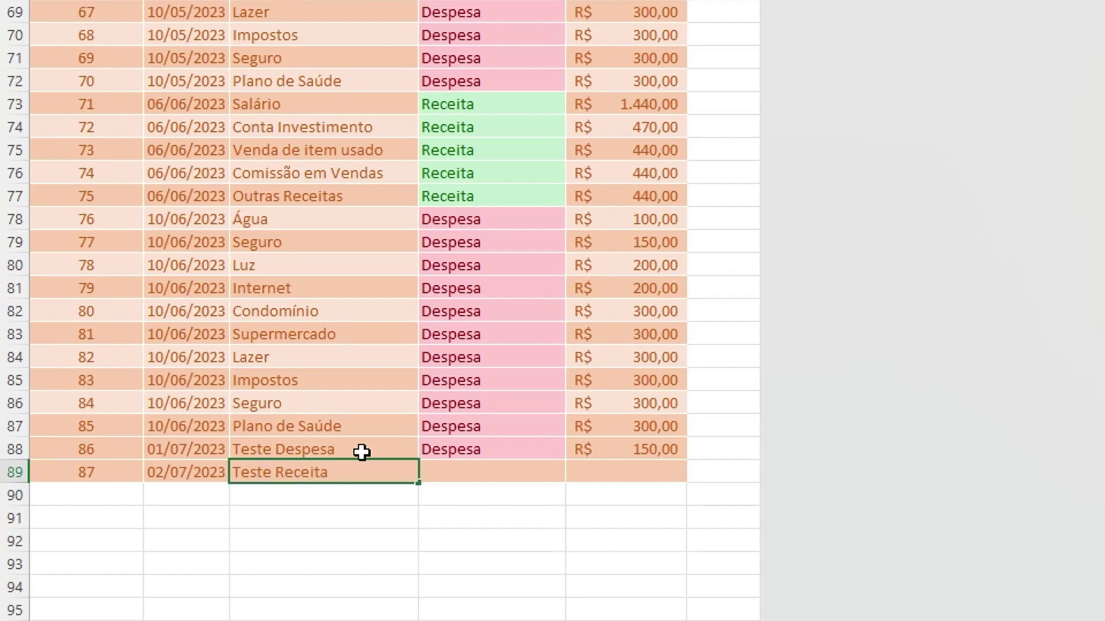
key("Tab")
type("R")
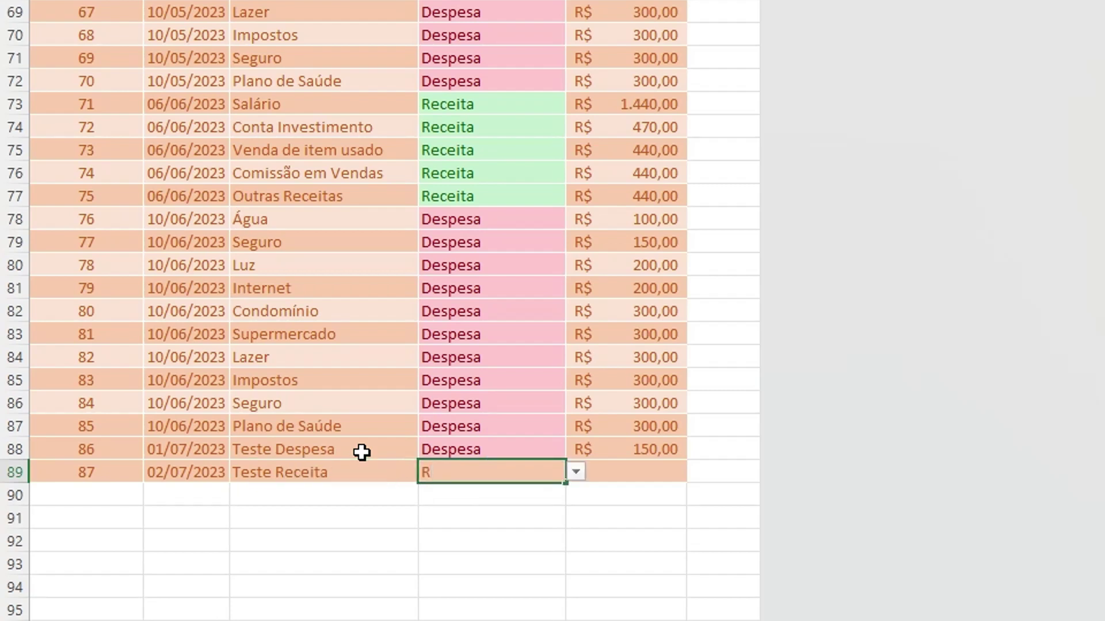
type("eceita")
key("Tab")
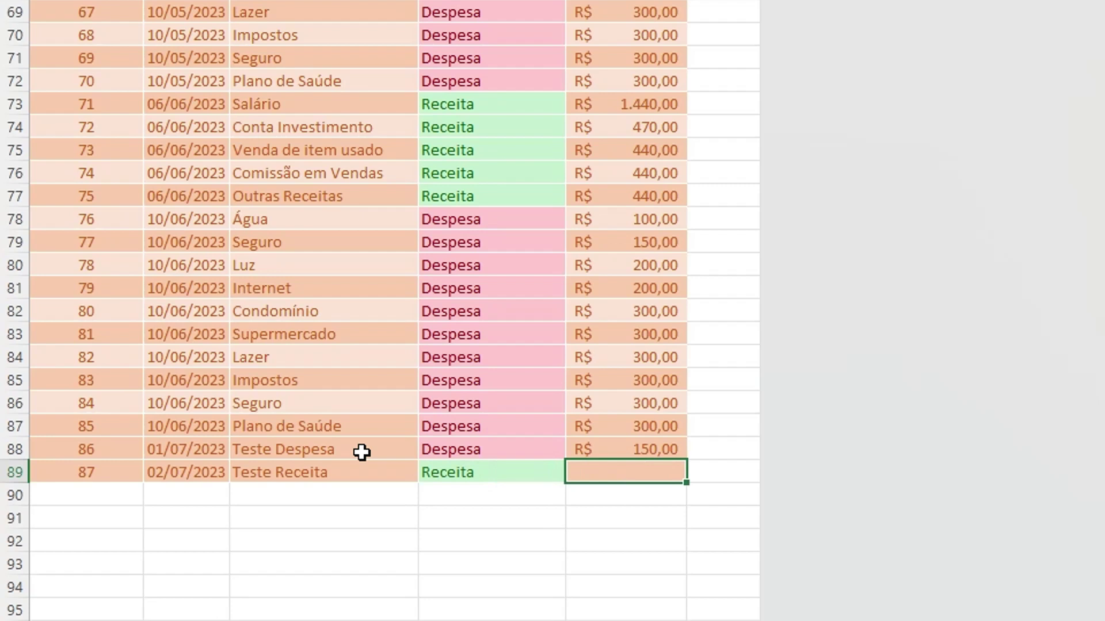
type("180")
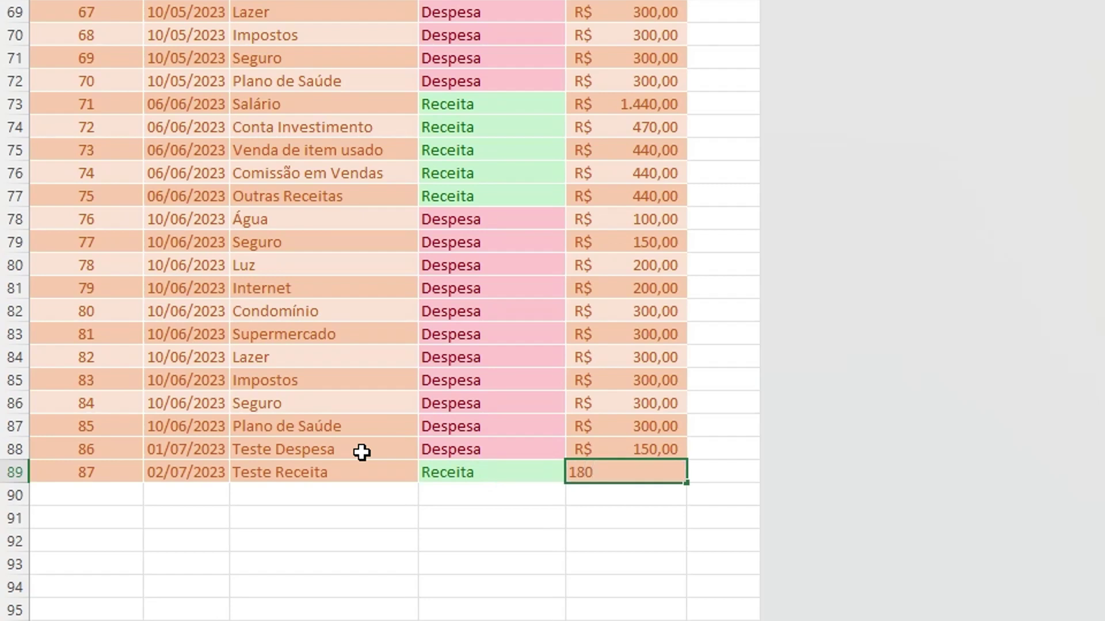
key("Return")
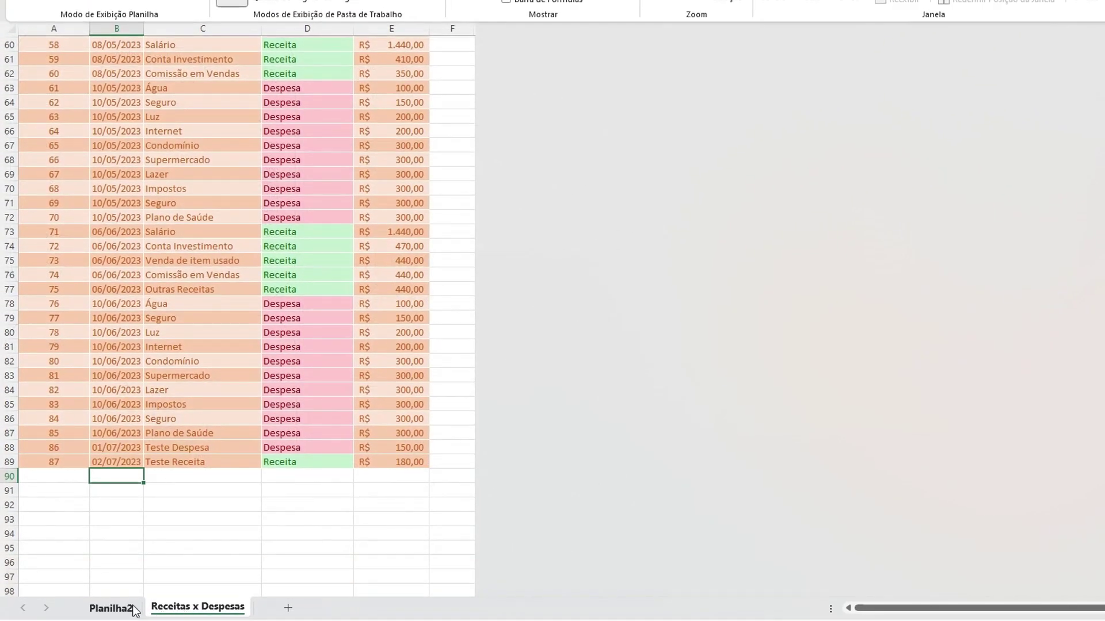
- Return to the Planilha2 dashboard sheet and refresh its pivot table to include the new transactions
left_click(115, 607)
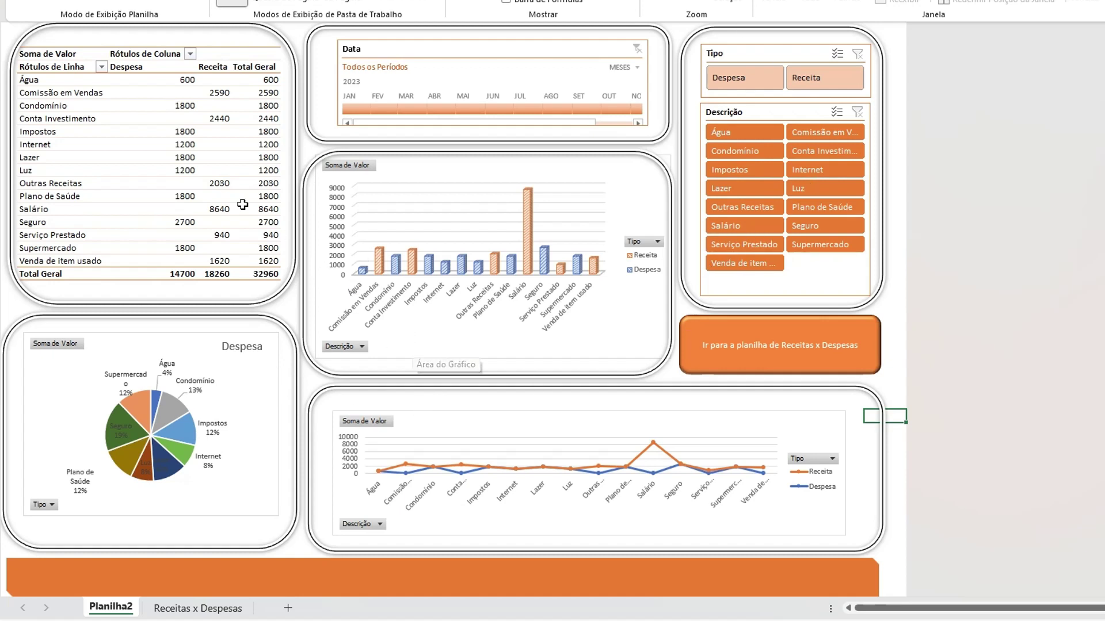
right_click(106, 142)
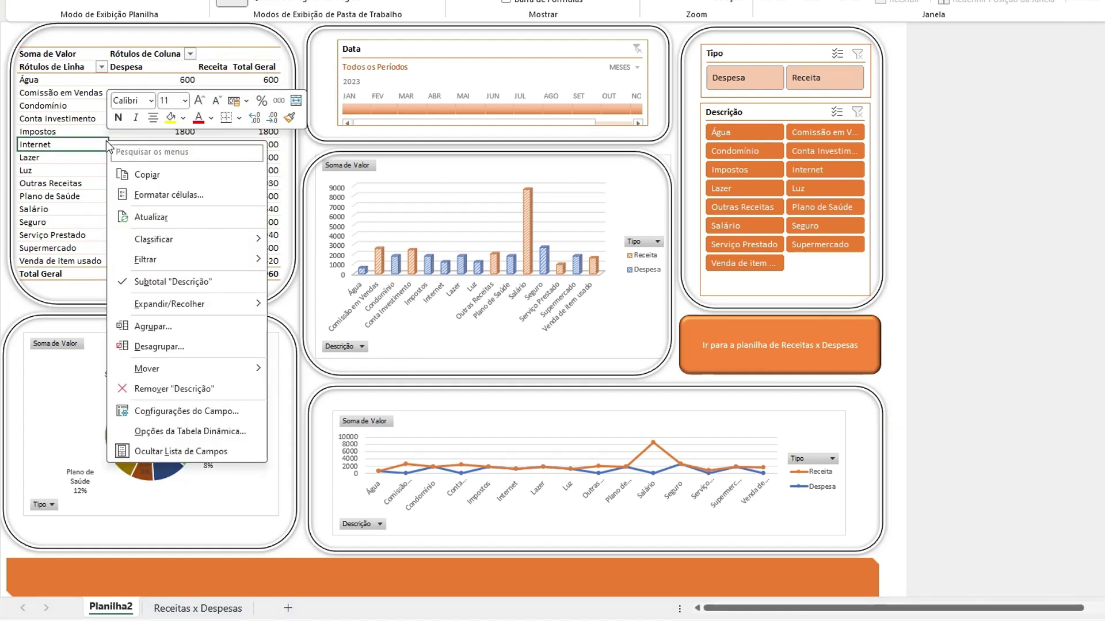
left_click(160, 219)
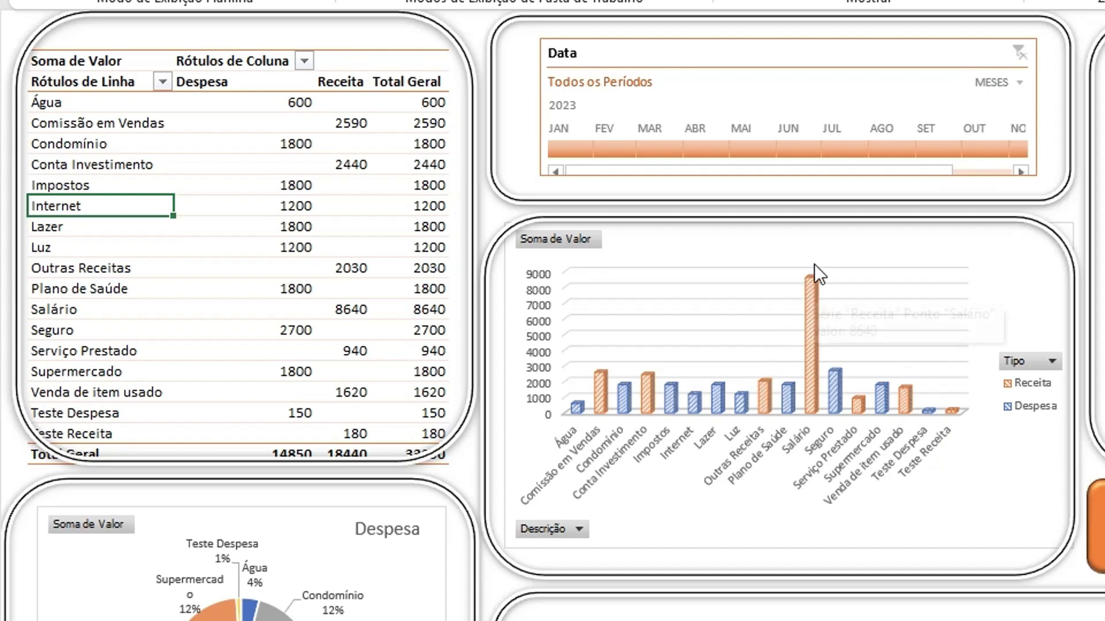
- Filter the dashboard to July 2023 with the Data timeline to check the new entries, and clear that filter
left_click(848, 150)
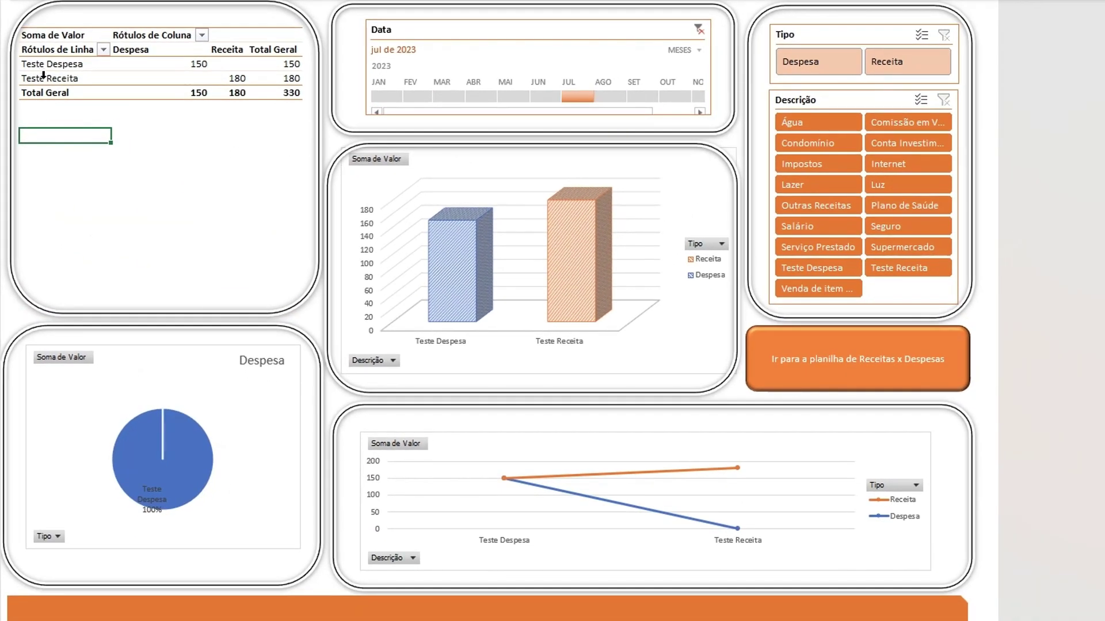
left_click(699, 29)
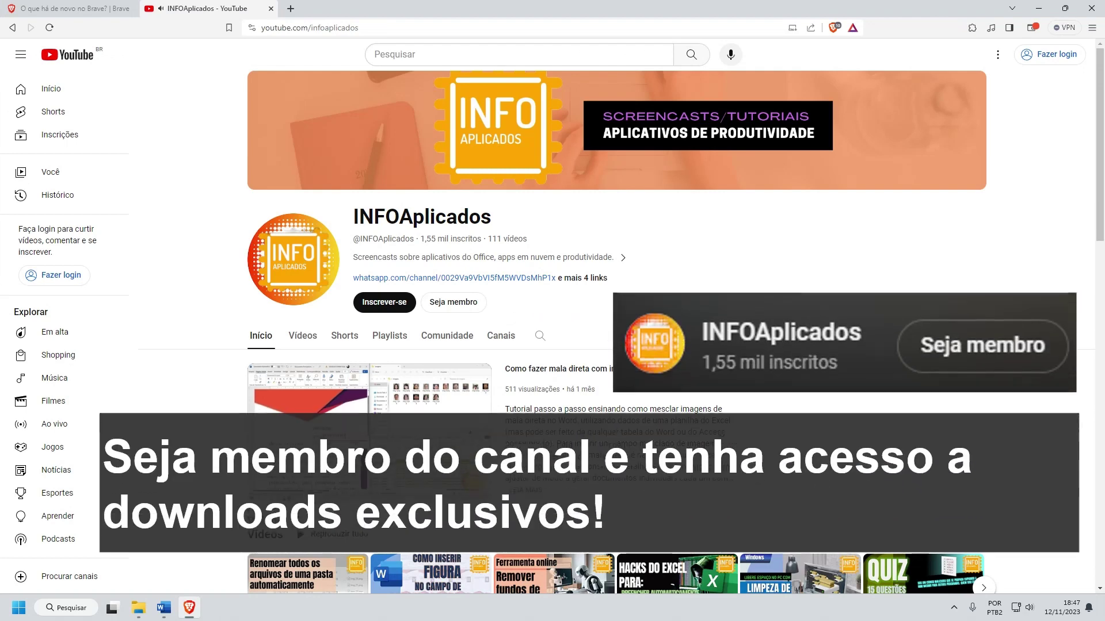
- Switch to the INFOAplicados channel on YouTube in the browser and look through its list of uploaded videos
left_click(308, 337)
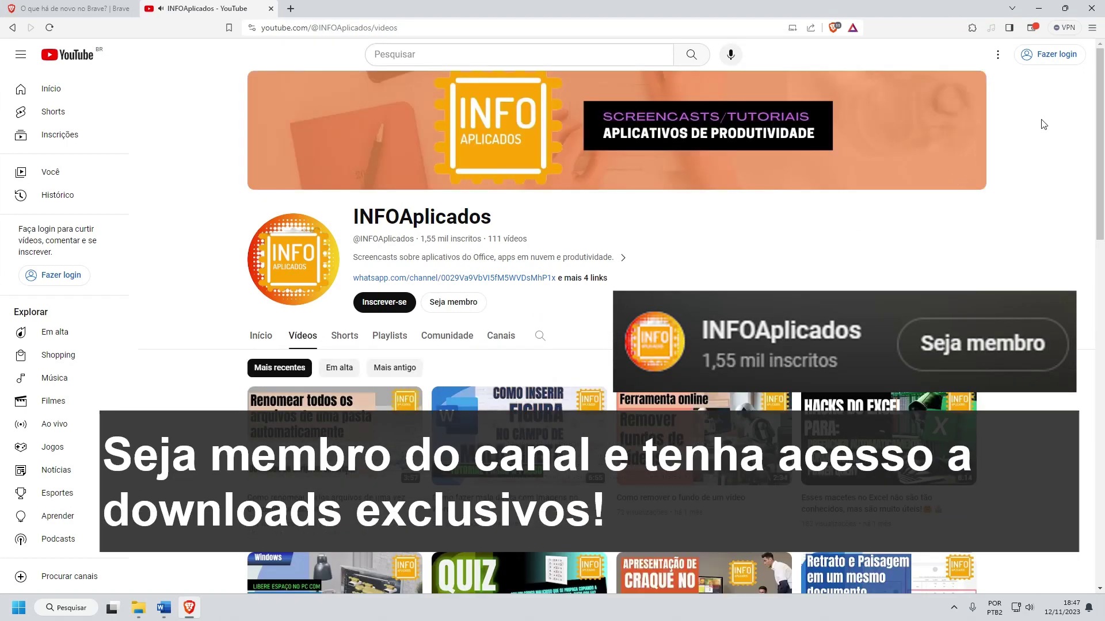
scroll(1046, 144, "down", 5)
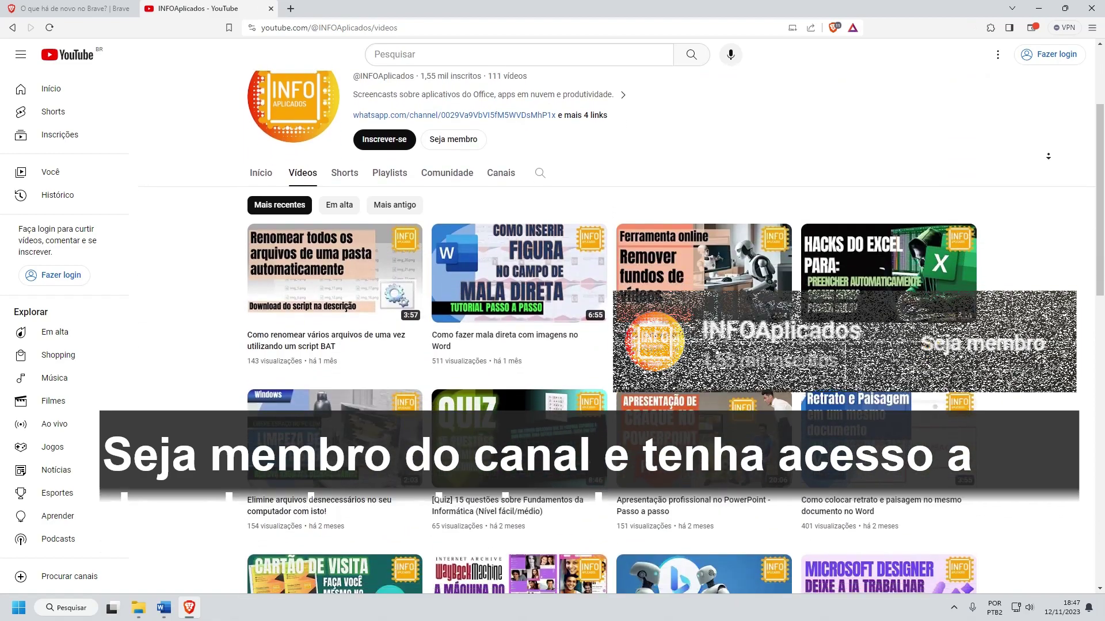
scroll(1048, 156, "down", 2)
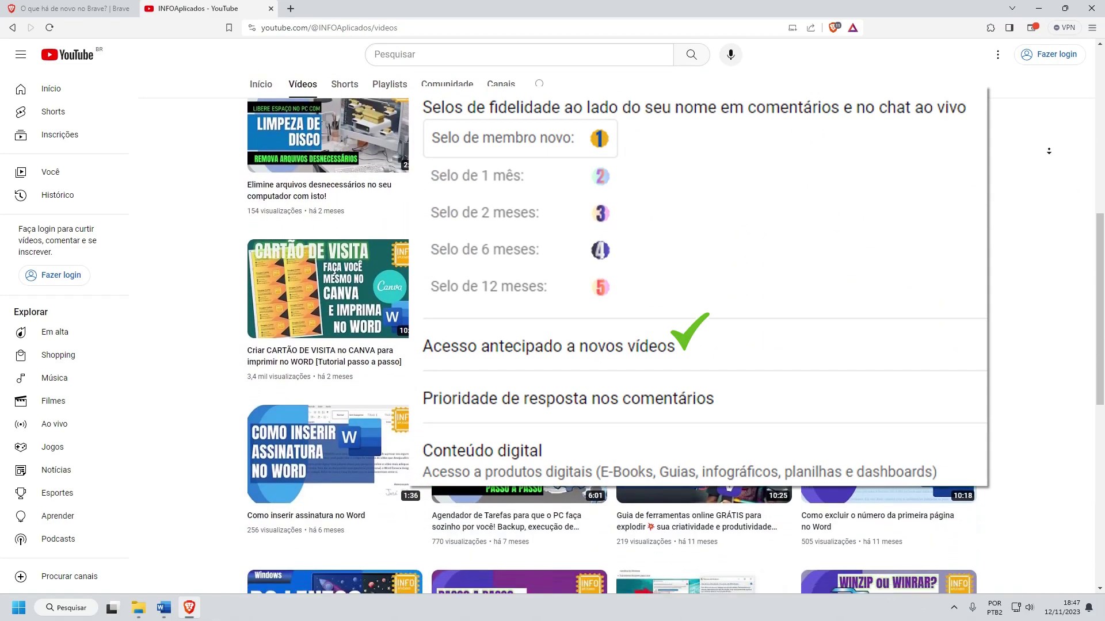
scroll(610, 345, "down", 5)
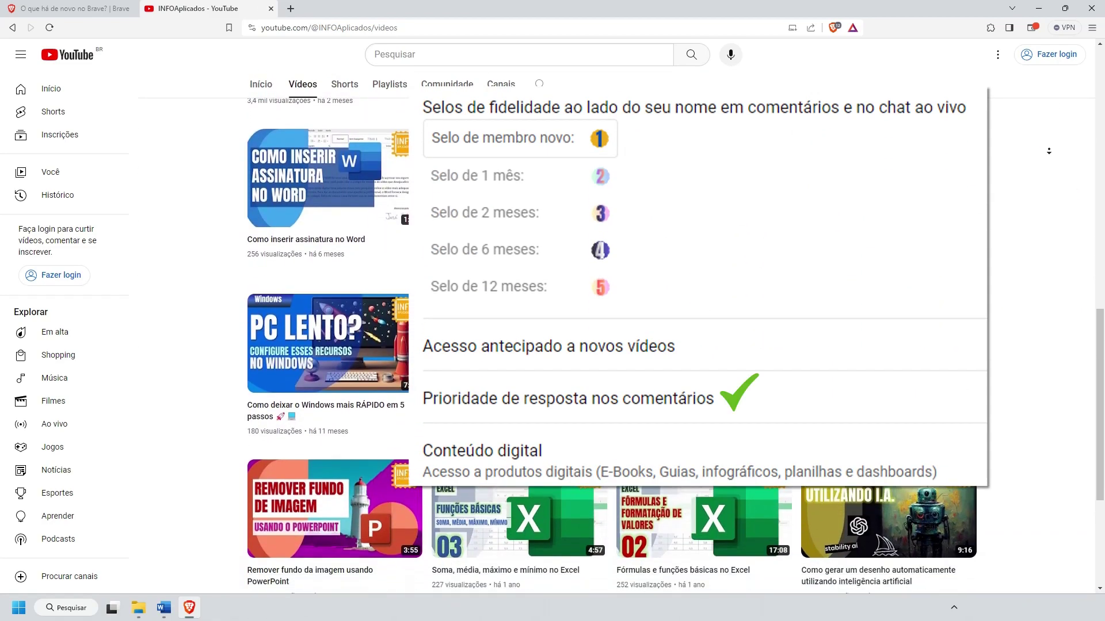
scroll(610, 345, "down", 5)
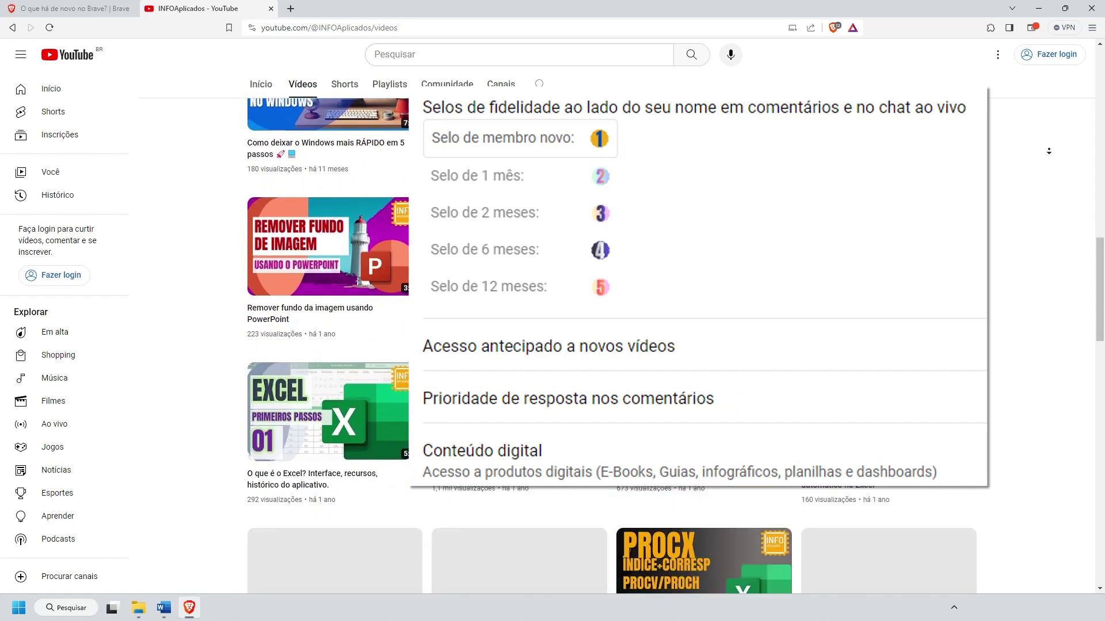
scroll(610, 346, "down", 5)
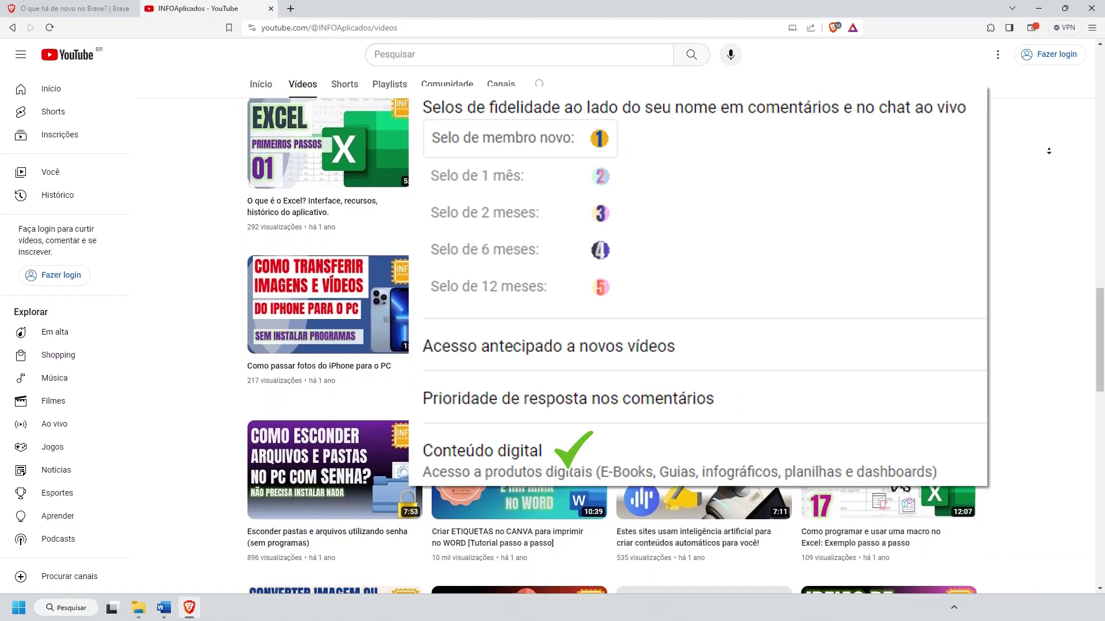
scroll(610, 345, "down", 5)
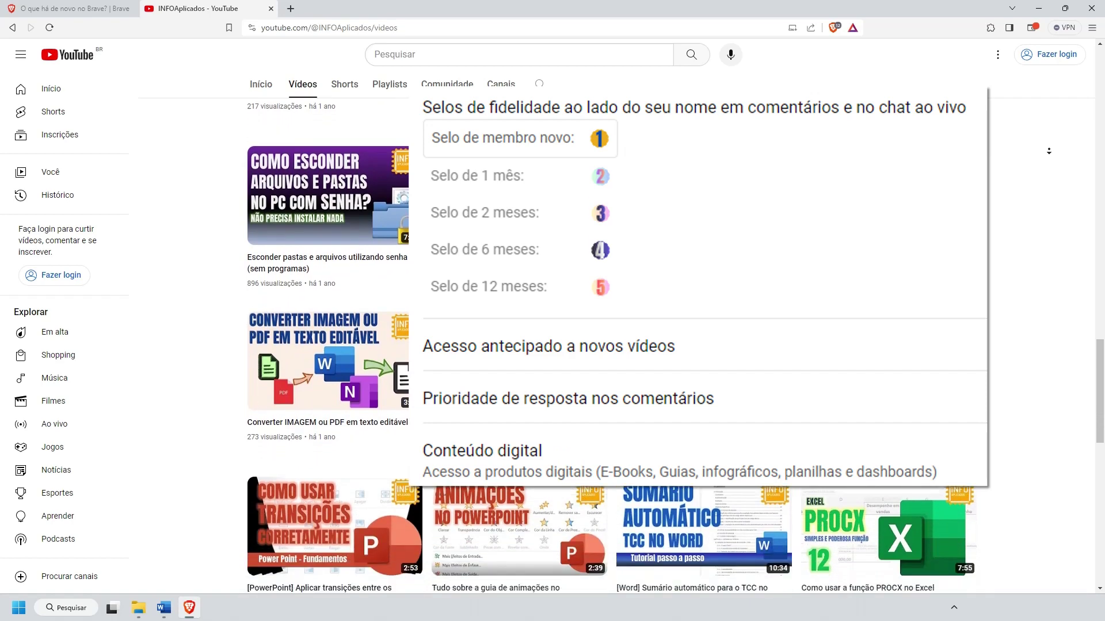
scroll(610, 345, "down", 5)
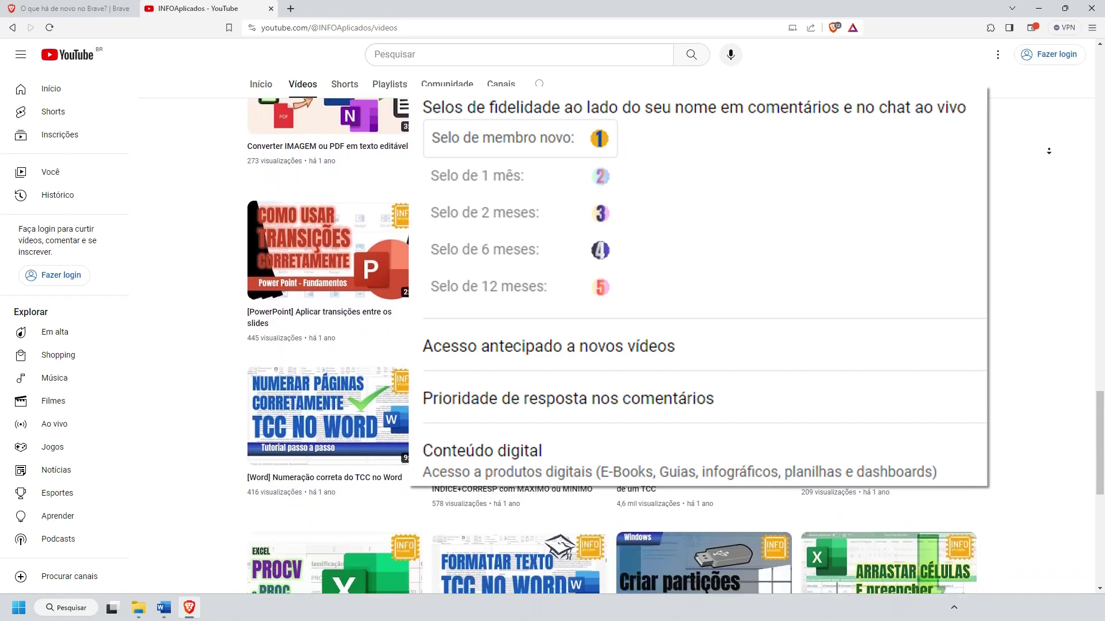
scroll(610, 346, "down", 5)
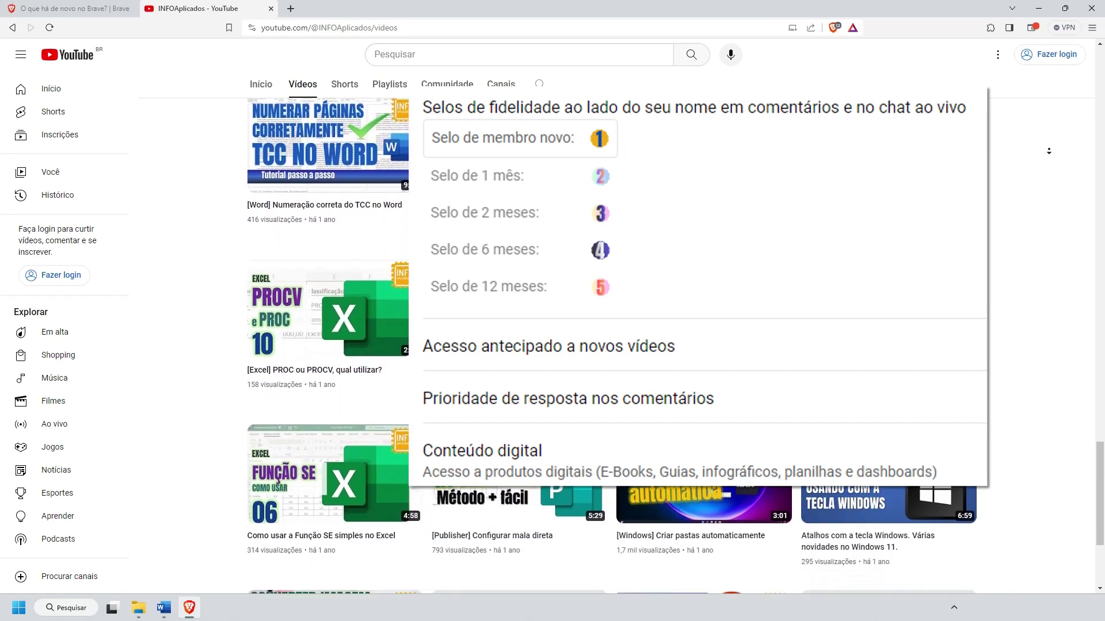